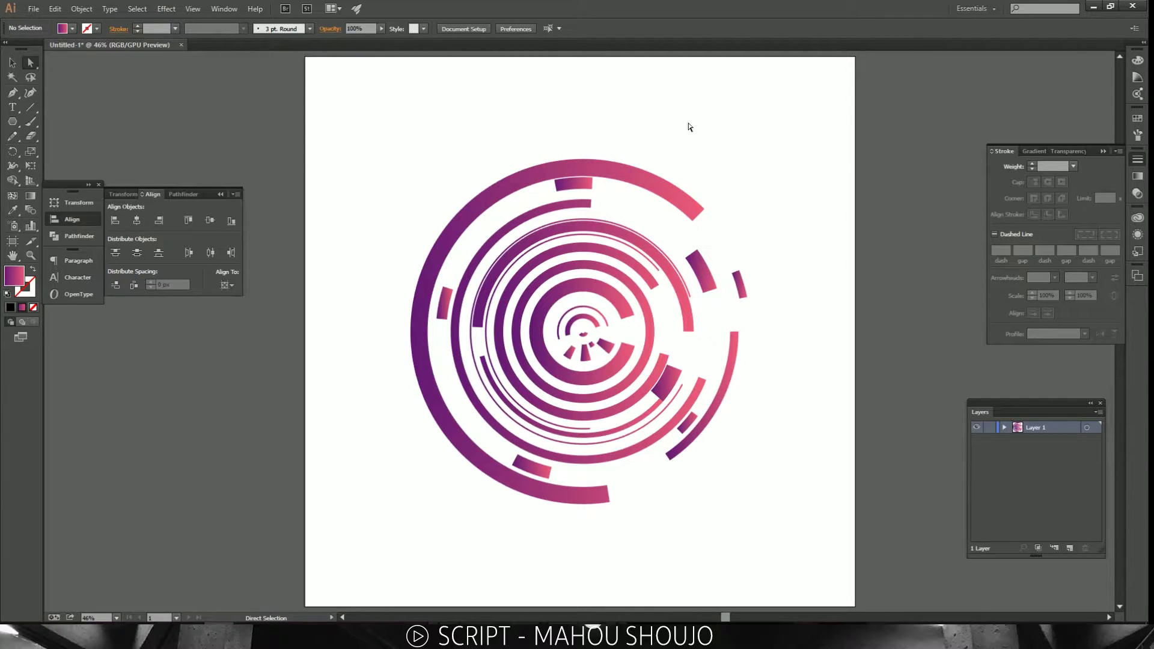
pyautogui.press('v')
pyautogui.moveTo(330, 102); pyautogui.dragTo(850, 527)
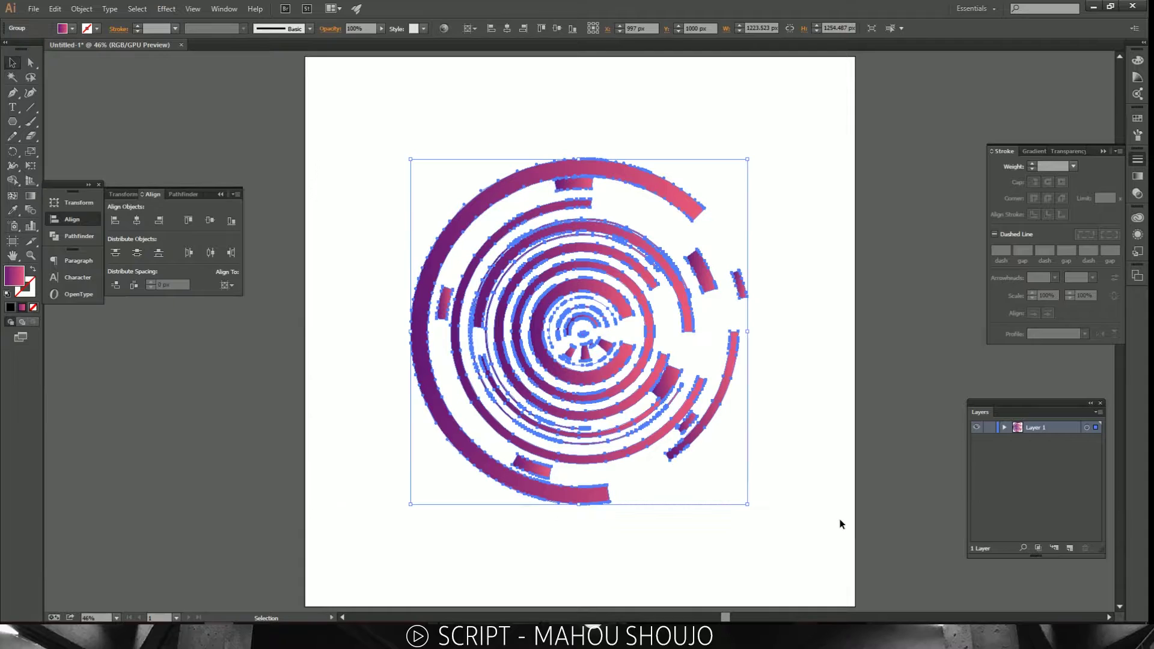
pyautogui.click(353, 150)
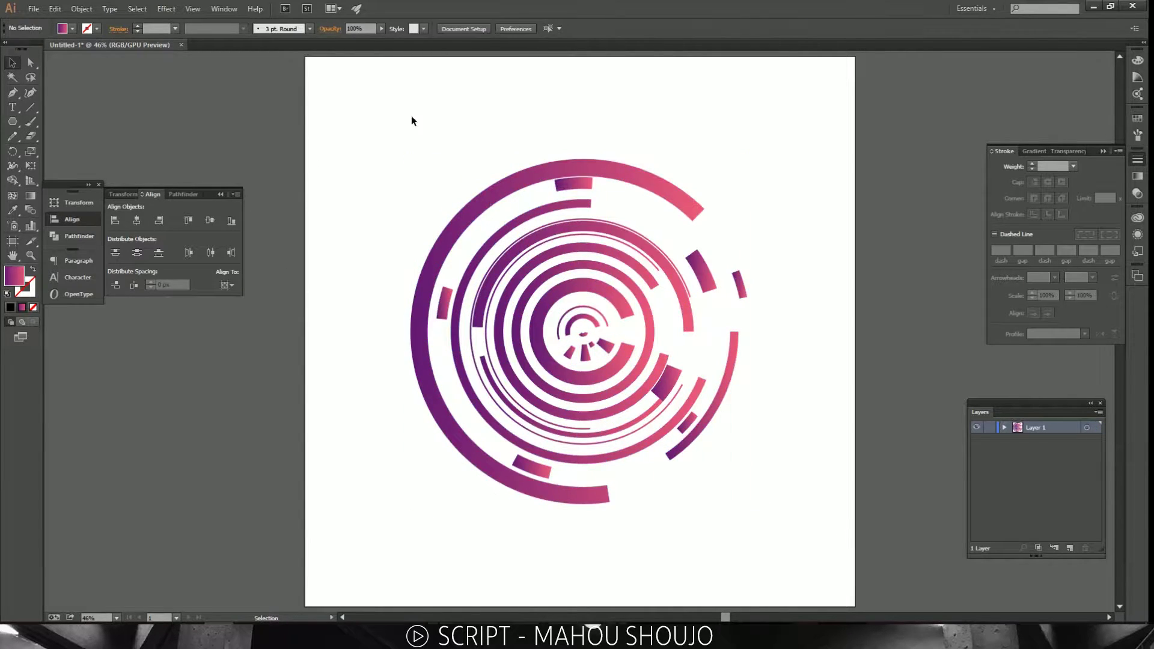
# Step: Create a new layer above the circular gradient artwork and hide Layer 1
pyautogui.click(1070, 548)
pyautogui.click(977, 441)
# Step: Draw a black rectangular bar about 1930 by 37 px along the artboard's upper edge
pyautogui.moveTo(17, 125); pyautogui.dragTo(66, 121)
pyautogui.click(70, 28)
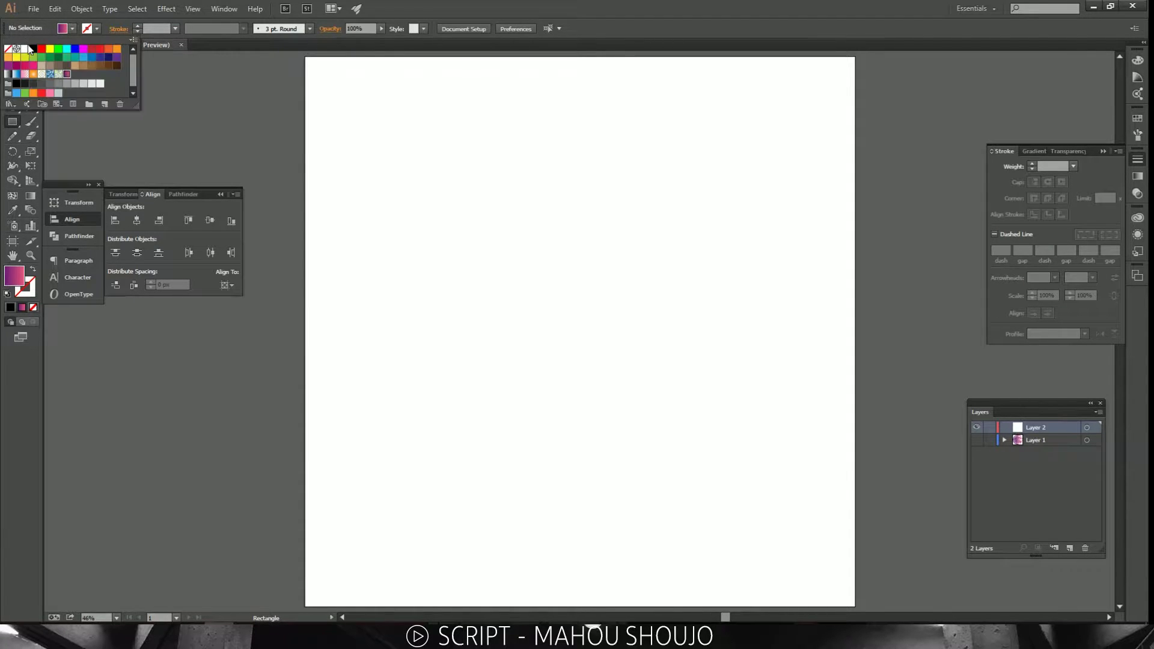
pyautogui.click(33, 49)
pyautogui.click(320, 65)
pyautogui.moveTo(314, 64); pyautogui.dragTo(847, 76)
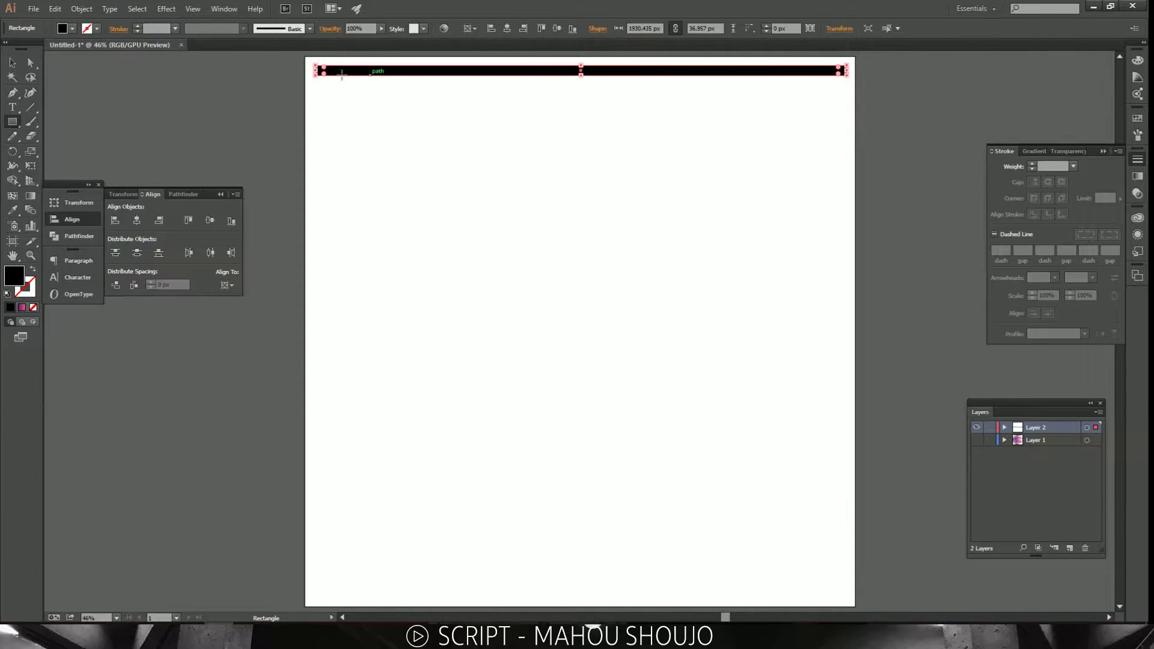
# Step: Draw a large black square below the first bar, a second long bar beside it, and a small square beneath that bar
pyautogui.moveTo(316, 85); pyautogui.dragTo(845, 98)
pyautogui.moveTo(359, 113); pyautogui.dragTo(372, 100)
pyautogui.press('v')
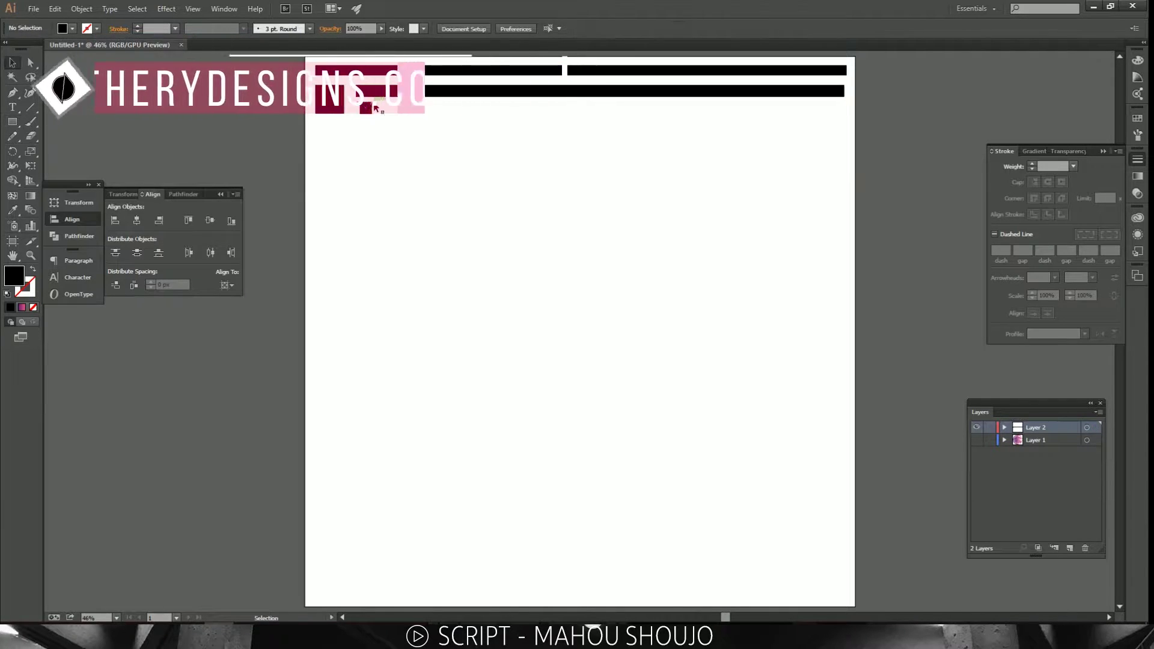
# Step: Duplicate the small square twice to the right at even spacing to make a row of three
pyautogui.hotkey('alt', 'space')
pyautogui.click(392, 113)
pyautogui.scroll(2, 385, 114)
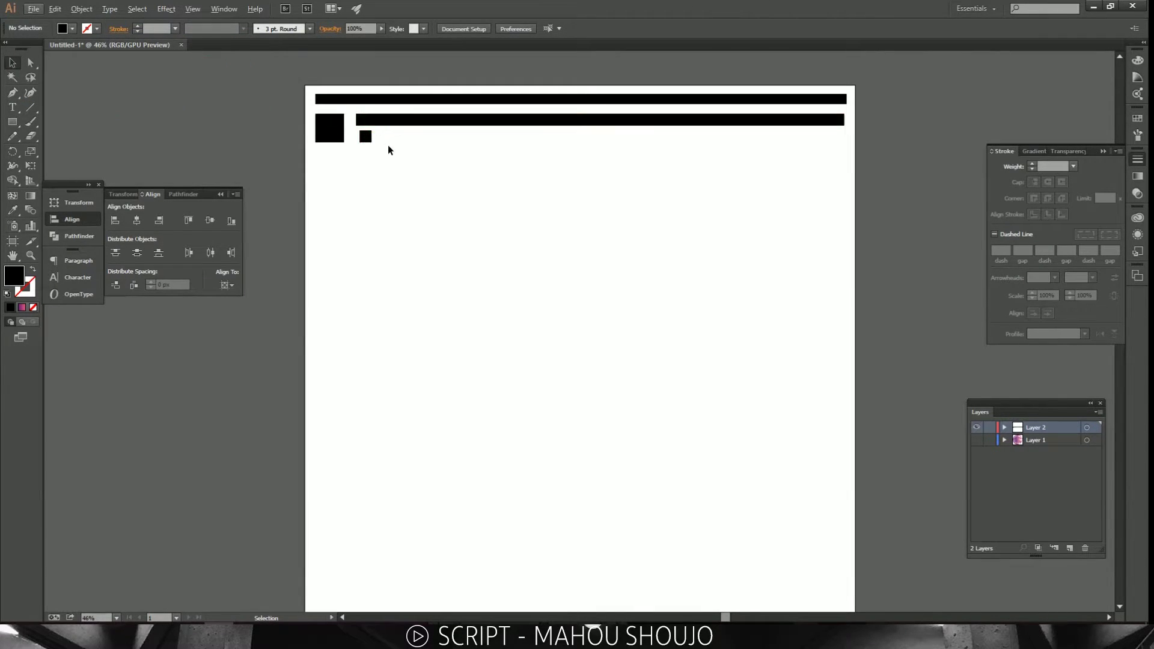
pyautogui.scroll(1, 385, 136)
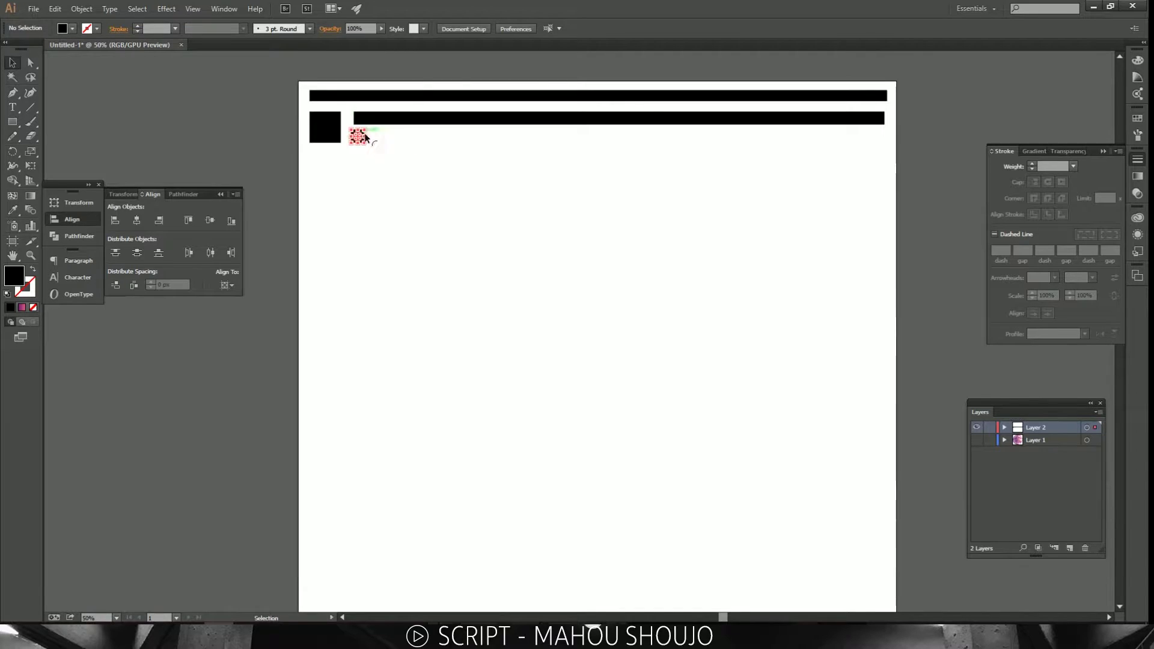
pyautogui.moveTo(360, 136)
pyautogui.mouseDown()
pyautogui.moveTo(397, 140)
pyautogui.moveTo(376, 139)
pyautogui.mouseUp()
pyautogui.hotkey('ctrl', 'd')
pyautogui.click(800, 178)
# Step: Shift the uppermost bar left past the artboard edge and stretch the second bar's right end beyond the opposite edge
pyautogui.moveTo(203, 65); pyautogui.dragTo(986, 261)
pyautogui.click(222, 104)
pyautogui.moveTo(502, 95); pyautogui.dragTo(487, 98)
pyautogui.click(413, 221)
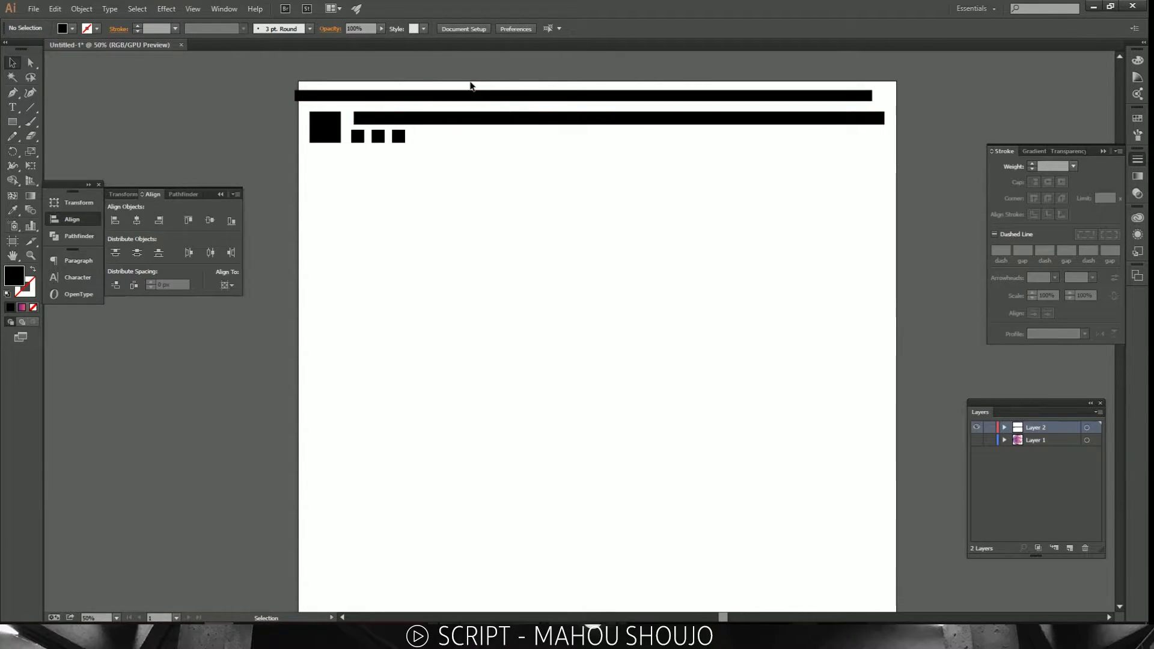
pyautogui.click(628, 114)
pyautogui.moveTo(884, 118); pyautogui.dragTo(907, 119)
# Step: Duplicate the small squares rightward to fill the row under the second bar, and delete the surplus square overlapping the artboard edge
pyautogui.moveTo(463, 172); pyautogui.dragTo(441, 137)
pyautogui.moveTo(519, 164); pyautogui.dragTo(507, 140)
pyautogui.moveTo(625, 159)
pyautogui.mouseDown()
pyautogui.moveTo(360, 135)
pyautogui.moveTo(655, 148)
pyautogui.moveTo(608, 146)
pyautogui.mouseUp()
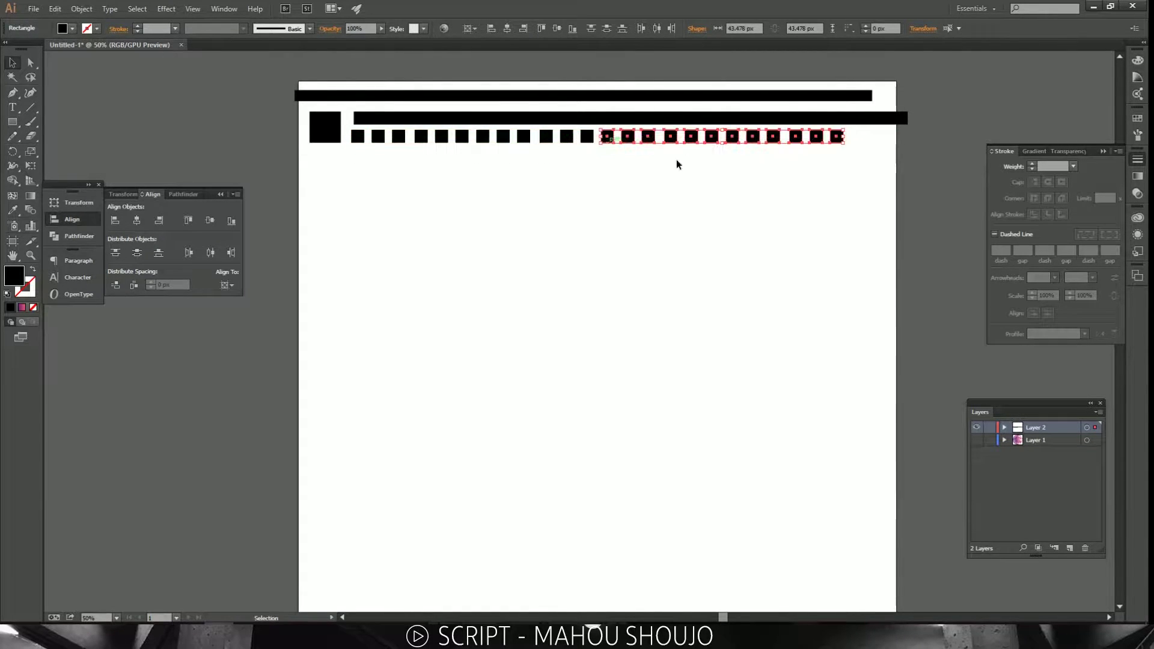
pyautogui.click(563, 110)
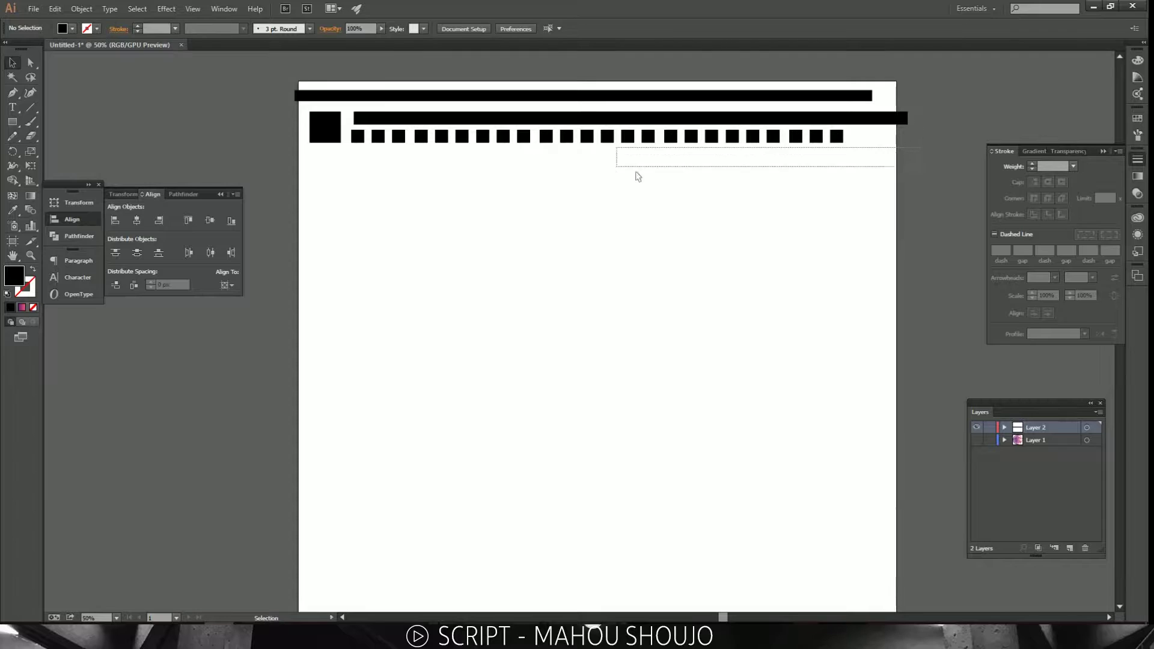
pyautogui.moveTo(796, 143); pyautogui.dragTo(859, 140)
pyautogui.click(896, 148)
pyautogui.click(905, 140)
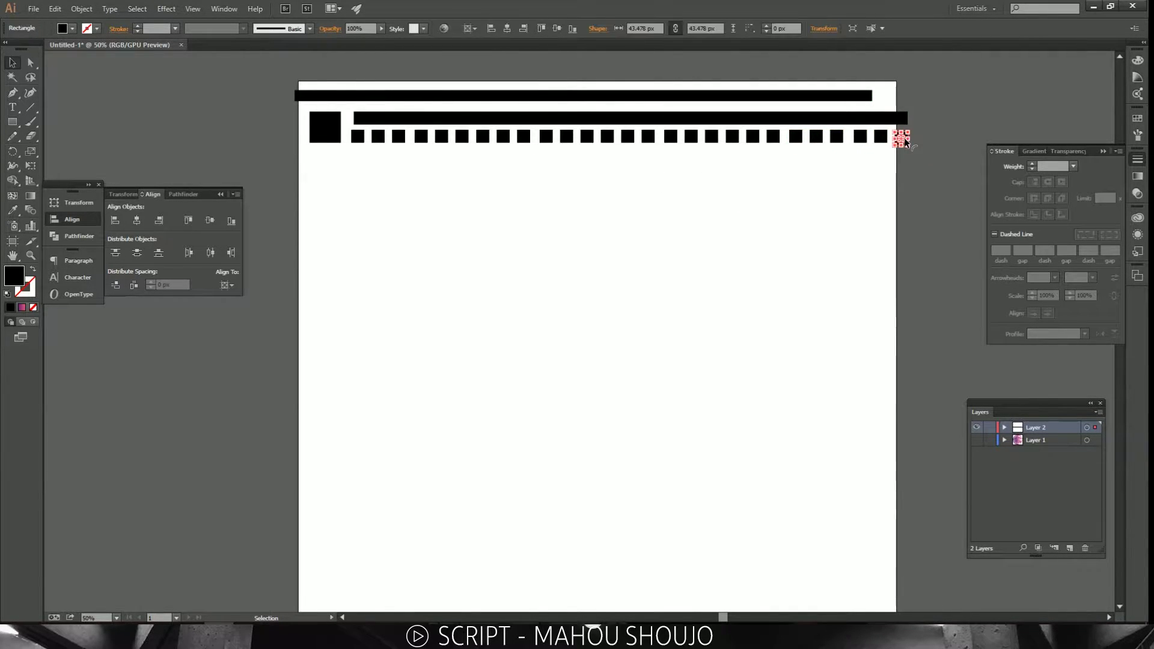
pyautogui.press('Delete')
# Step: Copy the second bar below the large square, shorten it to about 466 px, and place a thicker copy about 114 px high beneath it
pyautogui.moveTo(382, 123); pyautogui.dragTo(264, 161)
pyautogui.moveTo(908, 162); pyautogui.dragTo(404, 163)
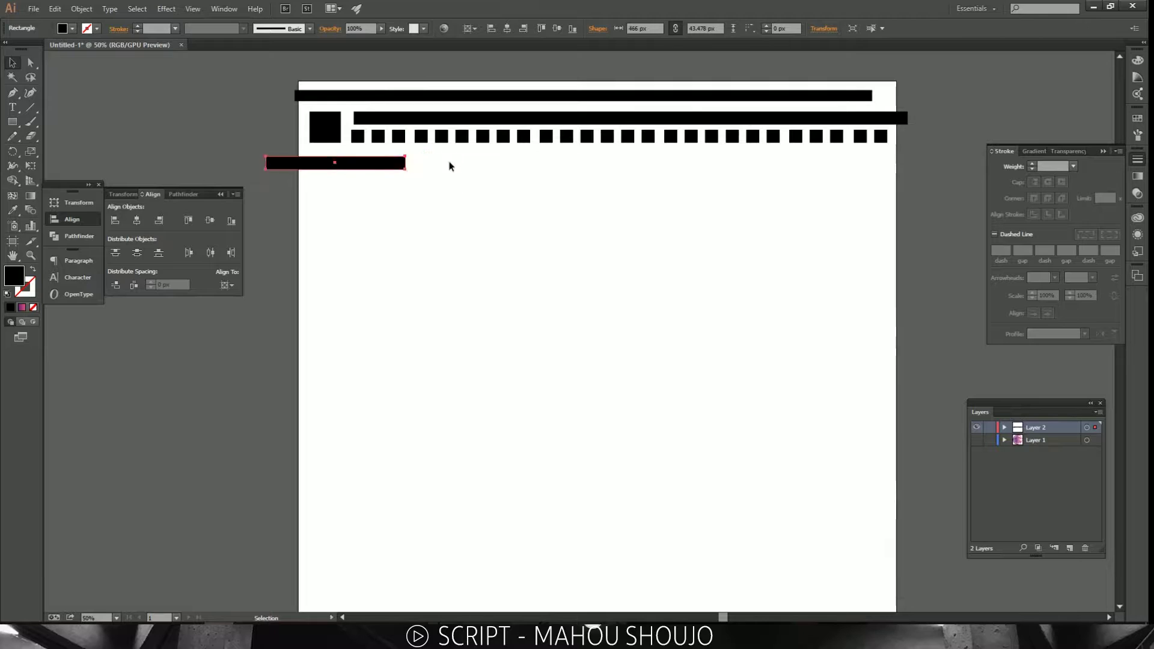
pyautogui.click(450, 165)
pyautogui.moveTo(322, 164); pyautogui.dragTo(335, 214)
pyautogui.click(510, 211)
# Step: Draw a closed polygon with the Pen tool over the thick bar's right end, with a diagonal edge starting at its upper corner
pyautogui.scroll(1, 392, 213)
pyautogui.press('p')
pyautogui.click(410, 170)
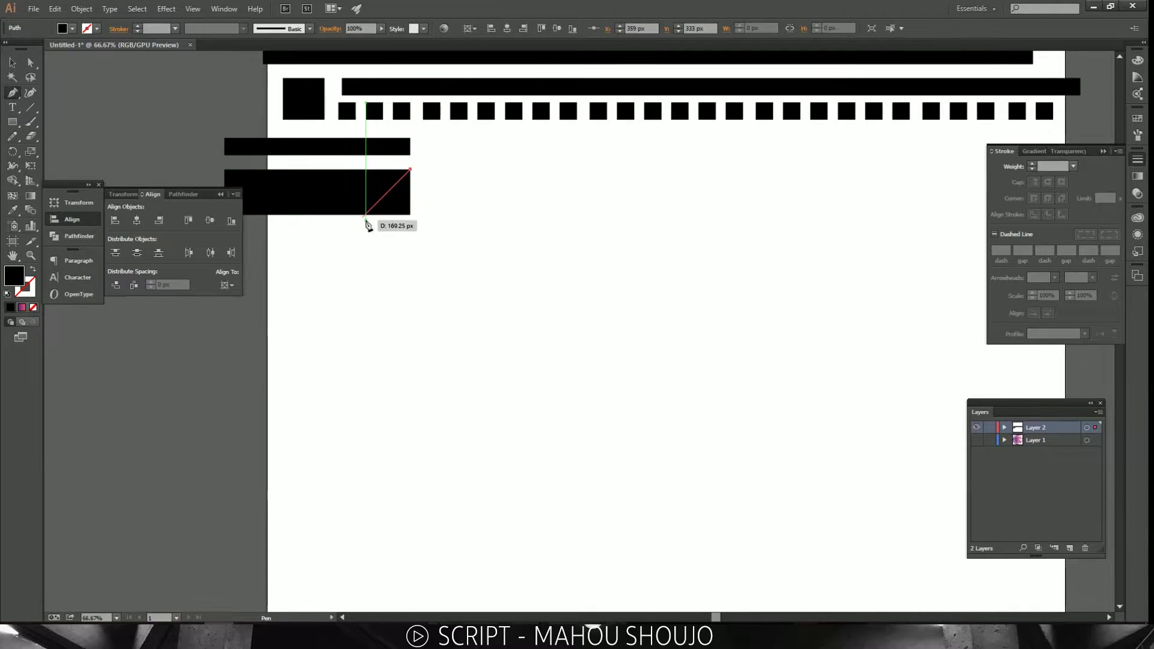
pyautogui.click(350, 230)
pyautogui.click(472, 276)
pyautogui.click(472, 209)
pyautogui.click(427, 170)
pyautogui.click(411, 170)
# Step: Cut the thick bar's right end diagonally by removing the polygon and overlapping corner with Shape Builder
pyautogui.press('a')
pyautogui.moveTo(535, 294); pyautogui.dragTo(317, 190)
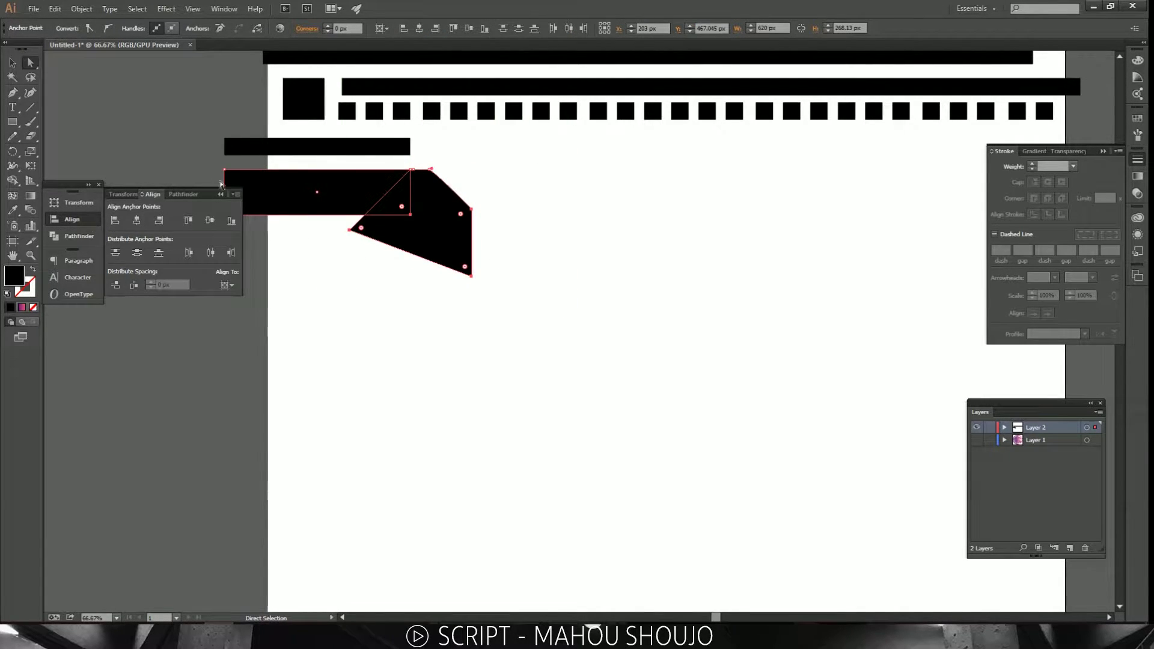
pyautogui.click(12, 180)
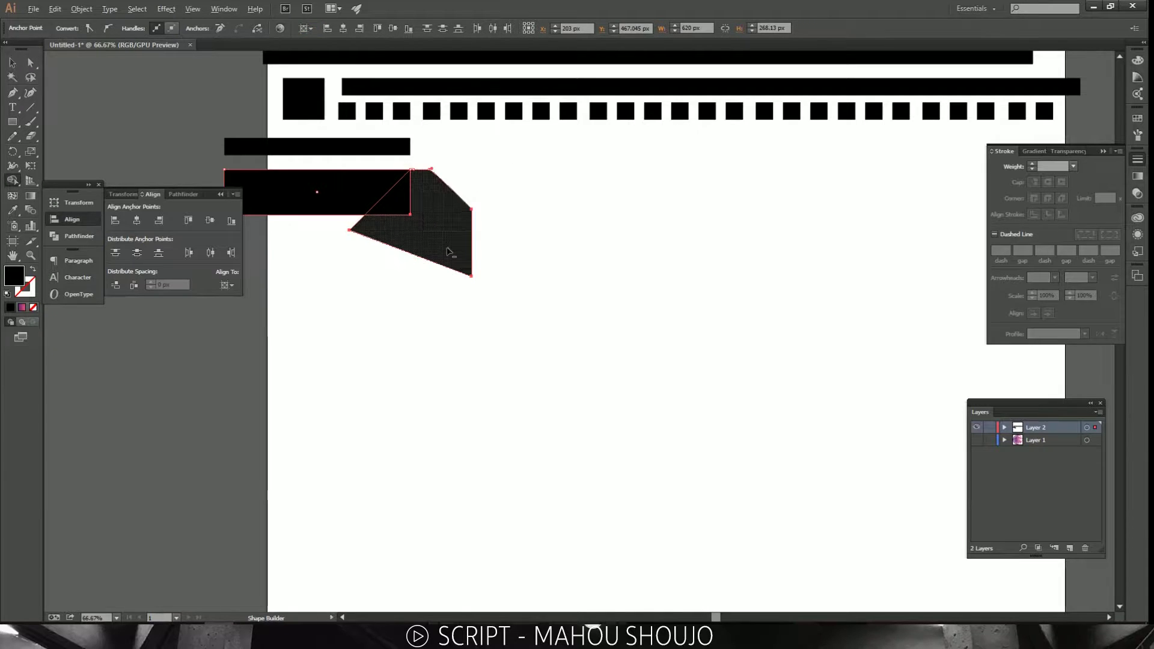
pyautogui.moveTo(395, 277)
pyautogui.mouseDown()
pyautogui.moveTo(413, 184)
pyautogui.moveTo(426, 203)
pyautogui.moveTo(449, 208)
pyautogui.mouseUp()
pyautogui.press('a')
# Step: Reflect the angled block left to right and copy it to the artboard's right side
pyautogui.scroll(-1, 445, 257)
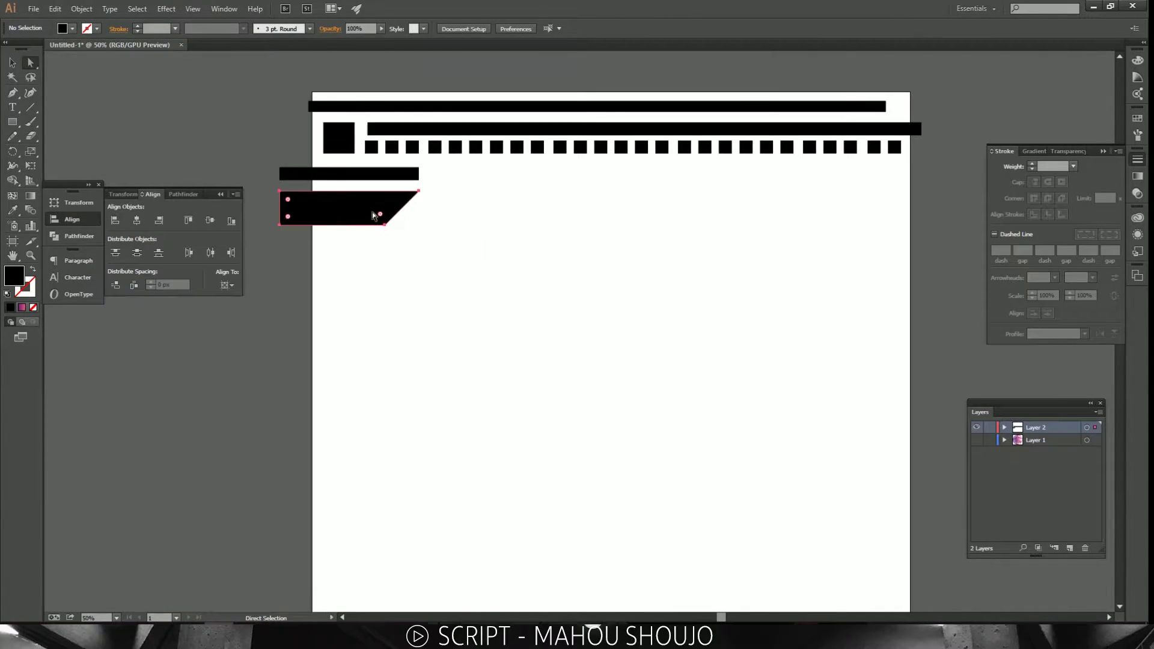
pyautogui.rightClick(372, 211)
pyautogui.moveTo(474, 368)
pyautogui.click(577, 407)
pyautogui.press('Return')
pyautogui.moveTo(379, 209); pyautogui.dragTo(860, 209)
# Step: Try to reflect the copied angled block on the artboard's right side
pyautogui.rightClick(865, 204)
pyautogui.moveTo(911, 359)
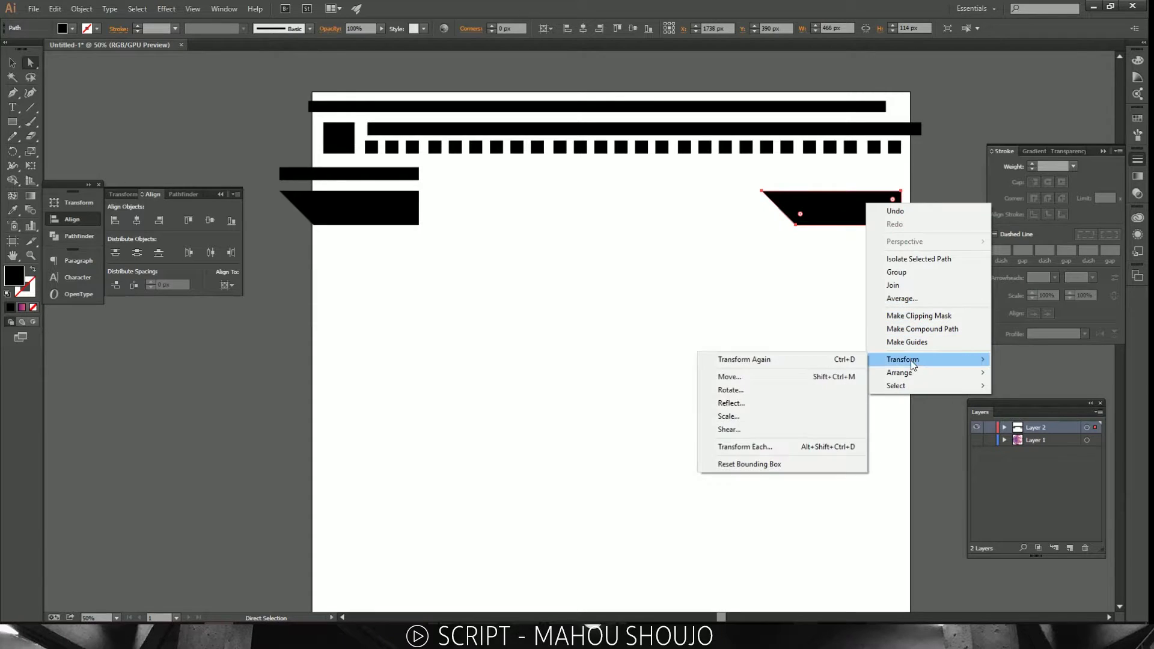
pyautogui.click(803, 406)
pyautogui.click(49, 48)
pyautogui.press('Return')
pyautogui.hotkey('ctrl', 'z')
# Step: Reflect the copied angled block left to right and move it slightly down against the artboard's right edge
pyautogui.rightClick(847, 205)
pyautogui.moveTo(914, 359)
pyautogui.click(1002, 402)
pyautogui.click(49, 67)
pyautogui.press('Return')
pyautogui.click(839, 226)
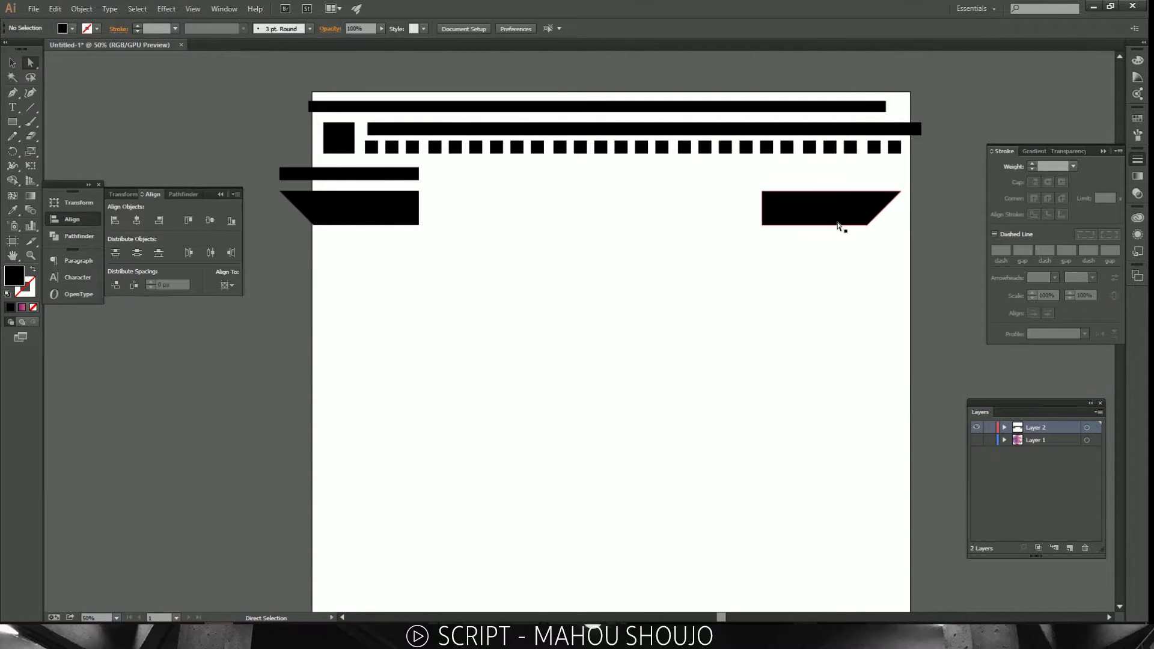
pyautogui.moveTo(840, 200); pyautogui.dragTo(842, 245)
# Step: Try to draw a star with the Star tool beside the short bar
pyautogui.moveTo(12, 121); pyautogui.dragTo(67, 179)
pyautogui.moveTo(473, 207); pyautogui.dragTo(472, 176)
pyautogui.hotkey('ctrl', 'z')
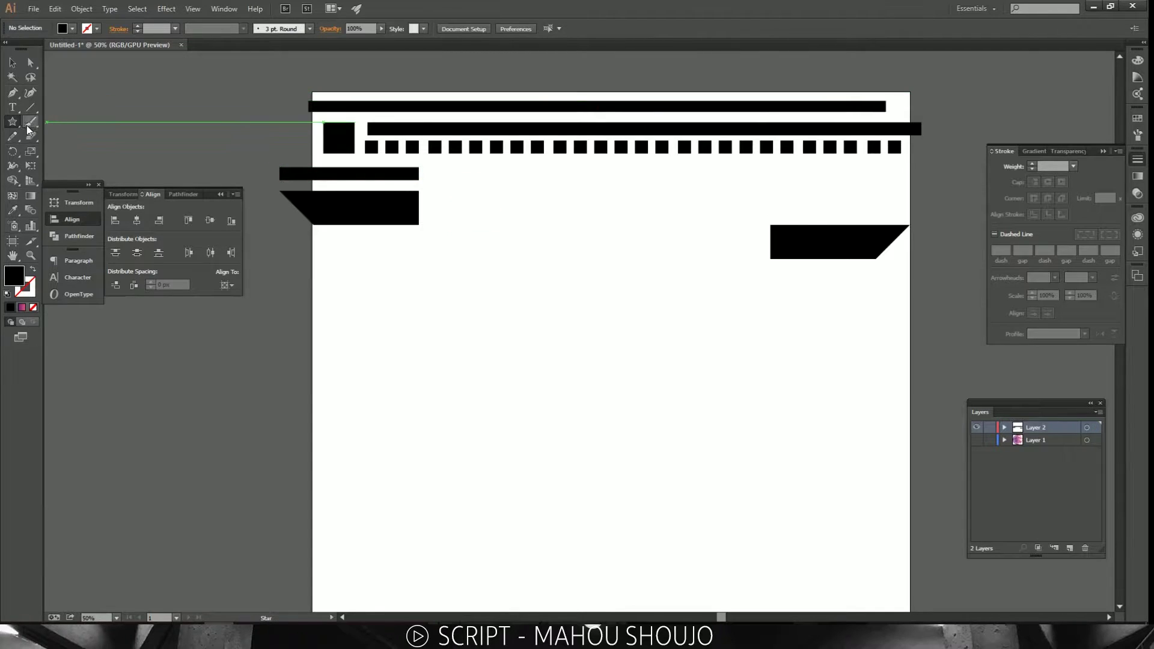
# Step: Draw a black triangle with the Star tool beside the short bars, adjusting its number of points to three
pyautogui.moveTo(10, 125); pyautogui.dragTo(10, 126)
pyautogui.moveTo(466, 214); pyautogui.dragTo(468, 183)
pyautogui.press('Up')
pyautogui.press('Up')
pyautogui.press('Up')
pyautogui.press('Up')
pyautogui.press('Up')
pyautogui.press('Up')
pyautogui.press('Up')
pyautogui.press('Up')
pyautogui.press('Up')
pyautogui.press('Up')
pyautogui.press('Up')
pyautogui.press('Up')
pyautogui.press('Up')
pyautogui.press('Down')
pyautogui.press('Down')
pyautogui.press('Down')
pyautogui.press('Down')
pyautogui.press('Down')
pyautogui.press('Down')
pyautogui.press('Down')
pyautogui.press('Down')
pyautogui.press('Down')
pyautogui.press('Down')
pyautogui.press('Down')
pyautogui.press('Down')
pyautogui.press('Down')
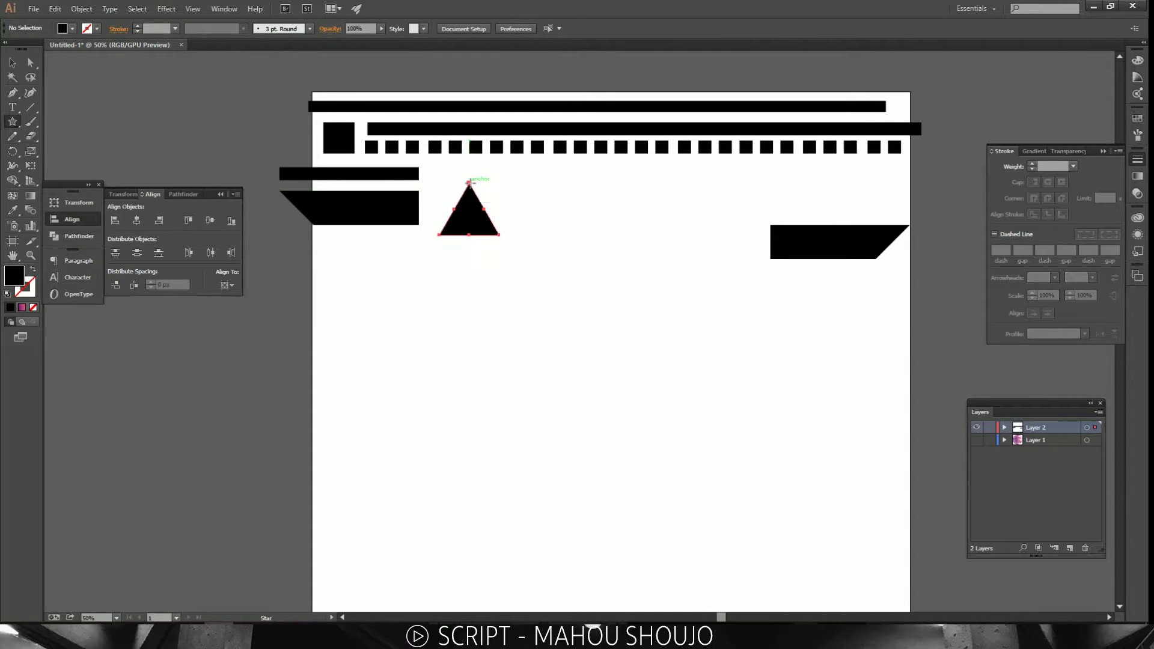
# Step: Shrink the triangle and pair it with an upside-down copy
pyautogui.press('v')
pyautogui.click(498, 187)
pyautogui.click(470, 206)
pyautogui.moveTo(498, 183); pyautogui.dragTo(342, 242)
pyautogui.click(493, 197)
pyautogui.scroll(2, 485, 201)
pyautogui.click(575, 243)
# Step: Place the triangle pair under the row of squares and repeat it rightward to form a zigzag of four pairs
pyautogui.moveTo(393, 200); pyautogui.dragTo(435, 146)
pyautogui.moveTo(509, 150)
pyautogui.mouseDown()
pyautogui.moveTo(434, 180)
pyautogui.moveTo(387, 177)
pyautogui.moveTo(515, 158)
pyautogui.mouseUp()
pyautogui.moveTo(616, 182); pyautogui.dragTo(397, 136)
pyautogui.hscroll(2, 558, 188)
pyautogui.moveTo(465, 144); pyautogui.dragTo(520, 144)
pyautogui.hotkey('ctrl', 'z')
pyautogui.click(656, 238)
pyautogui.hotkey('ctrl', '-')
pyautogui.hotkey('alt', 'Tab')
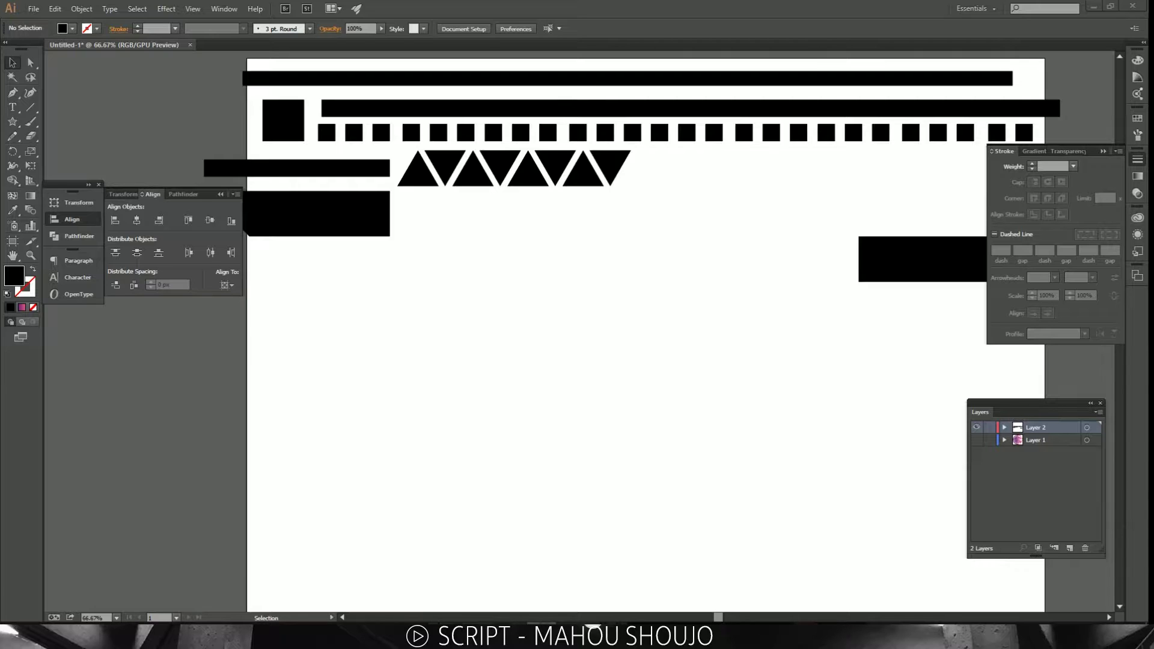
pyautogui.moveTo(1, 116); pyautogui.dragTo(336, 2)
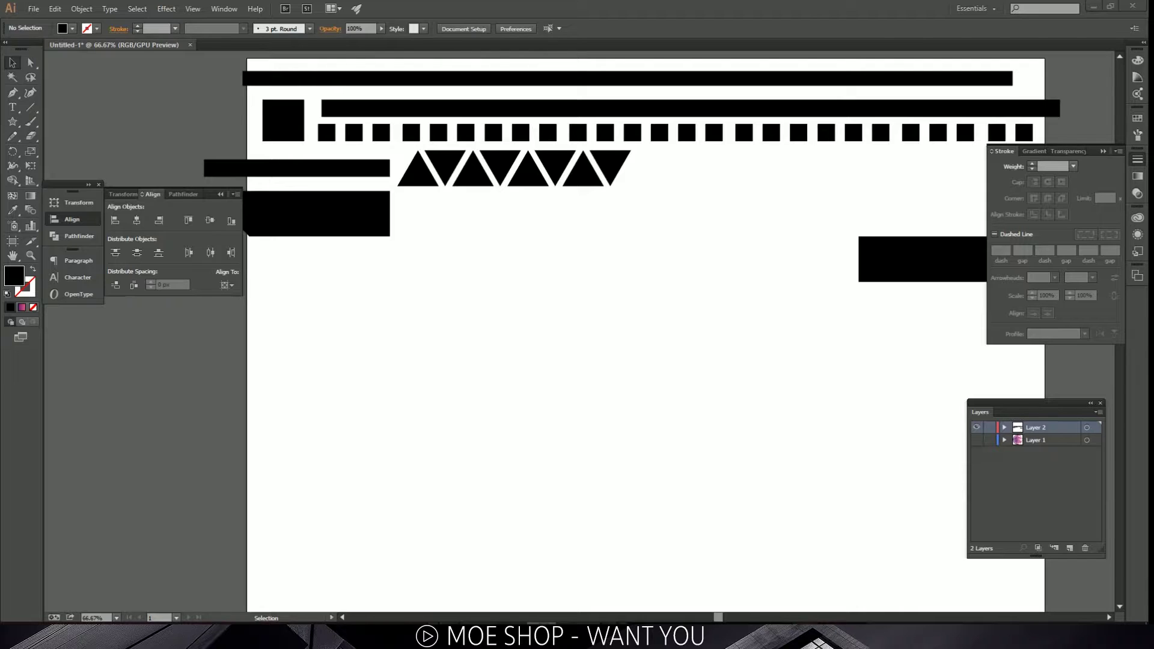
pyautogui.moveTo(367, 643); pyautogui.dragTo(421, 1)
pyautogui.moveTo(509, 170); pyautogui.dragTo(410, 164)
pyautogui.click(679, 259)
# Step: Duplicate the zigzag of triangles rightward until the row reaches the artboard's right edge
pyautogui.hscroll(2, 679, 259)
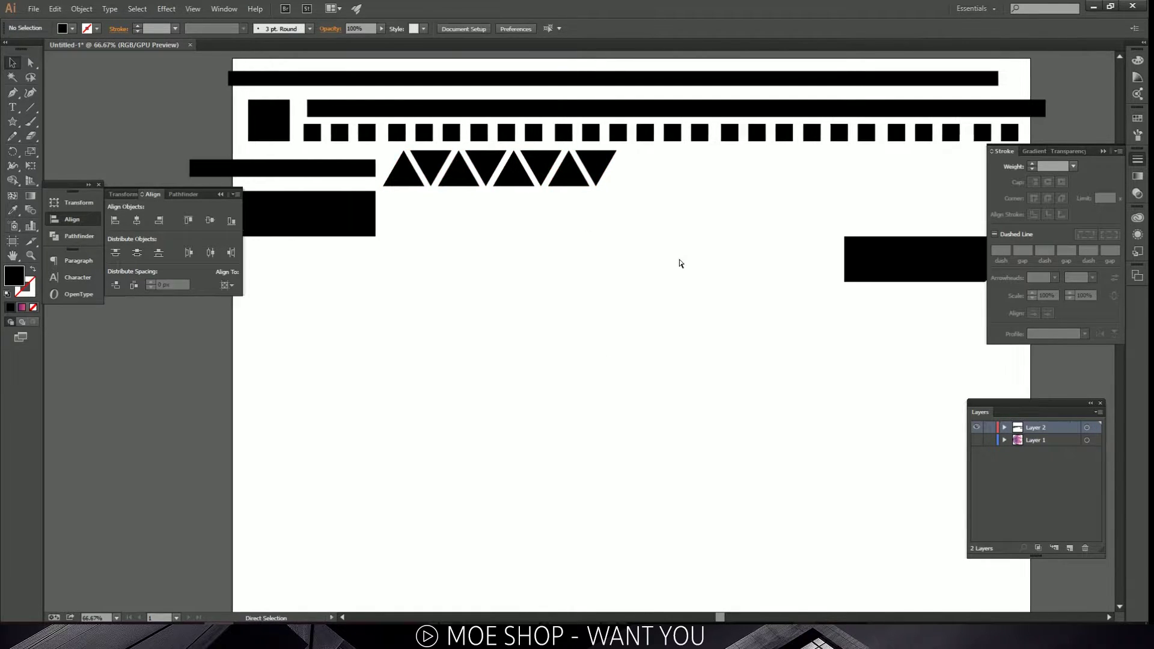
pyautogui.scroll(-1, 634, 249)
pyautogui.moveTo(607, 209)
pyautogui.mouseDown()
pyautogui.moveTo(433, 171)
pyautogui.moveTo(626, 203)
pyautogui.mouseUp()
pyautogui.moveTo(825, 208); pyautogui.dragTo(701, 183)
pyautogui.moveTo(727, 193); pyautogui.dragTo(890, 193)
pyautogui.click(871, 200)
pyautogui.click(943, 195)
pyautogui.click(935, 184)
pyautogui.click(934, 179)
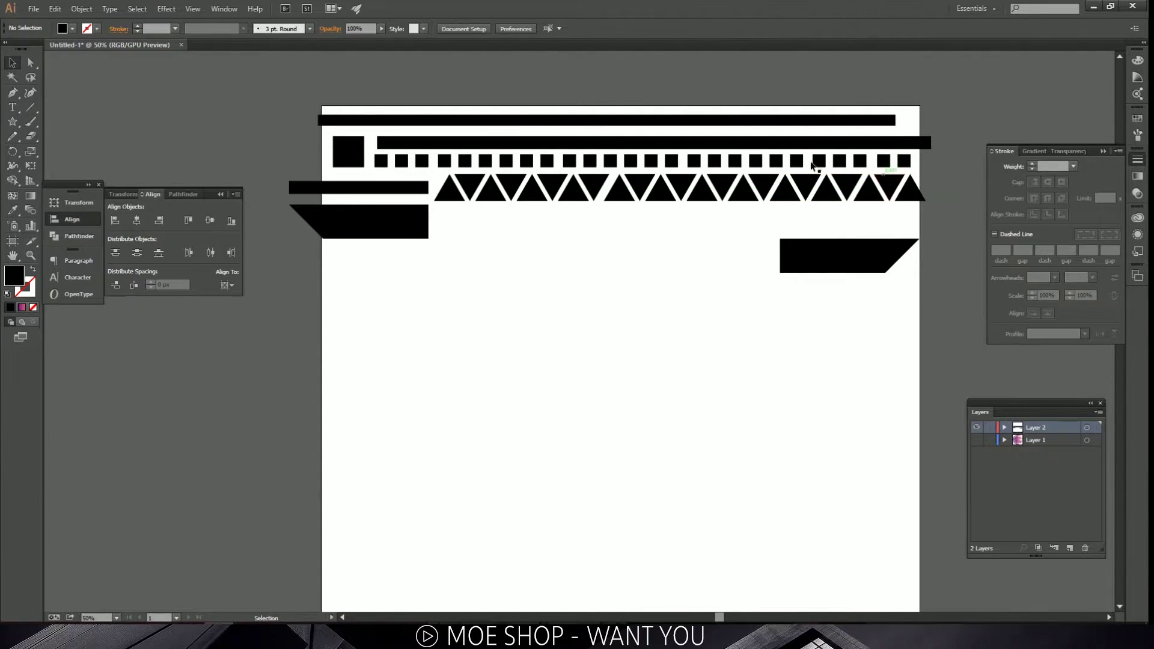
# Step: Copy the row of small squares below the triangles and delete the surplus squares past the right edge
pyautogui.moveTo(929, 159); pyautogui.dragTo(445, 215)
pyautogui.moveTo(969, 229); pyautogui.dragTo(940, 189)
pyautogui.press('Delete')
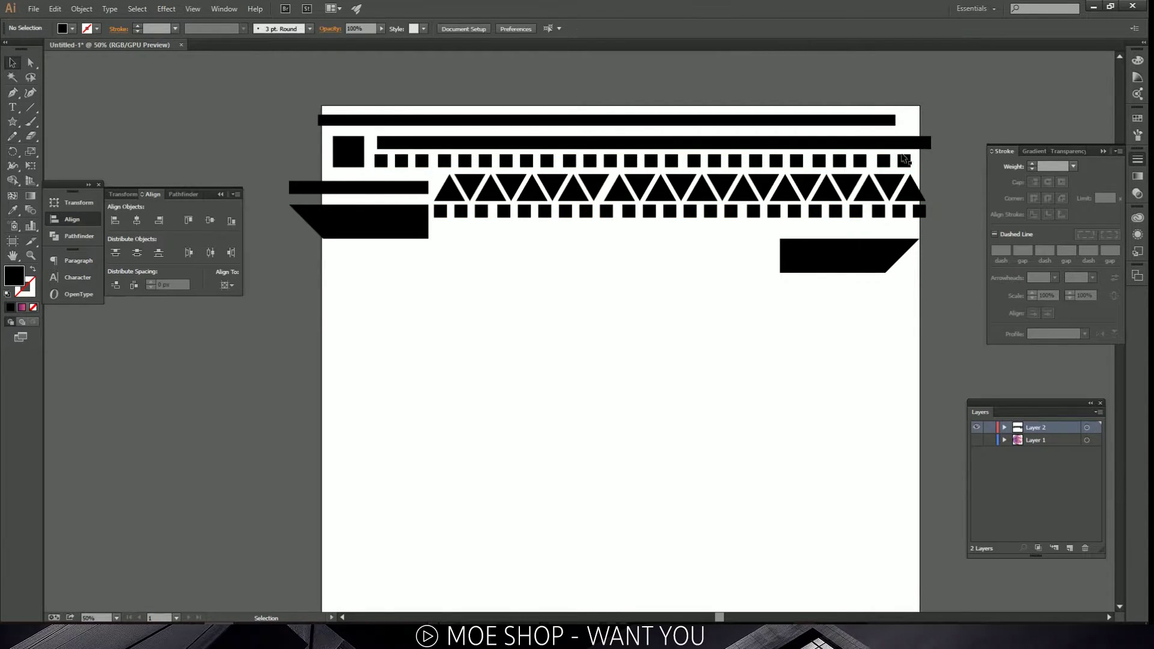
# Step: Copy the second long bar below the lower row of squares and thin it to about 17 px high
pyautogui.moveTo(638, 142); pyautogui.dragTo(656, 226)
pyautogui.scroll(2, 654, 240)
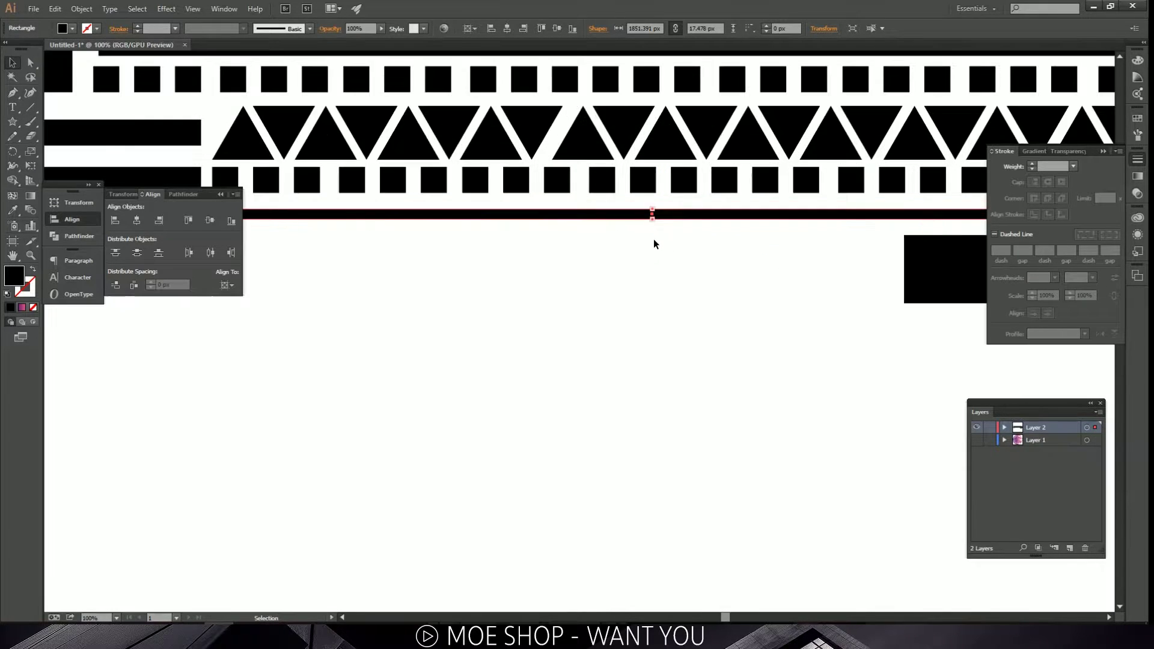
pyautogui.click(668, 201)
# Step: Move the short bar up slightly and add a copy beneath it thinned to about 13 px high
pyautogui.keyDown('alt'); pyautogui.scroll(-2, 636, 268); pyautogui.keyUp('alt')
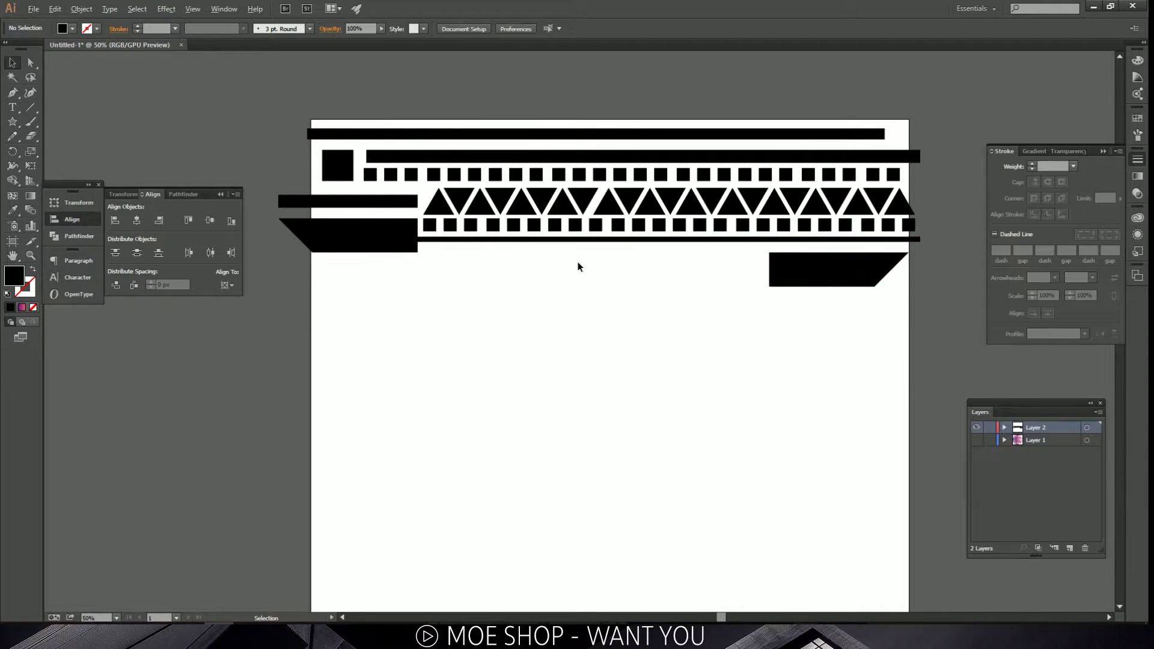
pyautogui.keyDown('alt'); pyautogui.scroll(1, 578, 261); pyautogui.keyUp('alt')
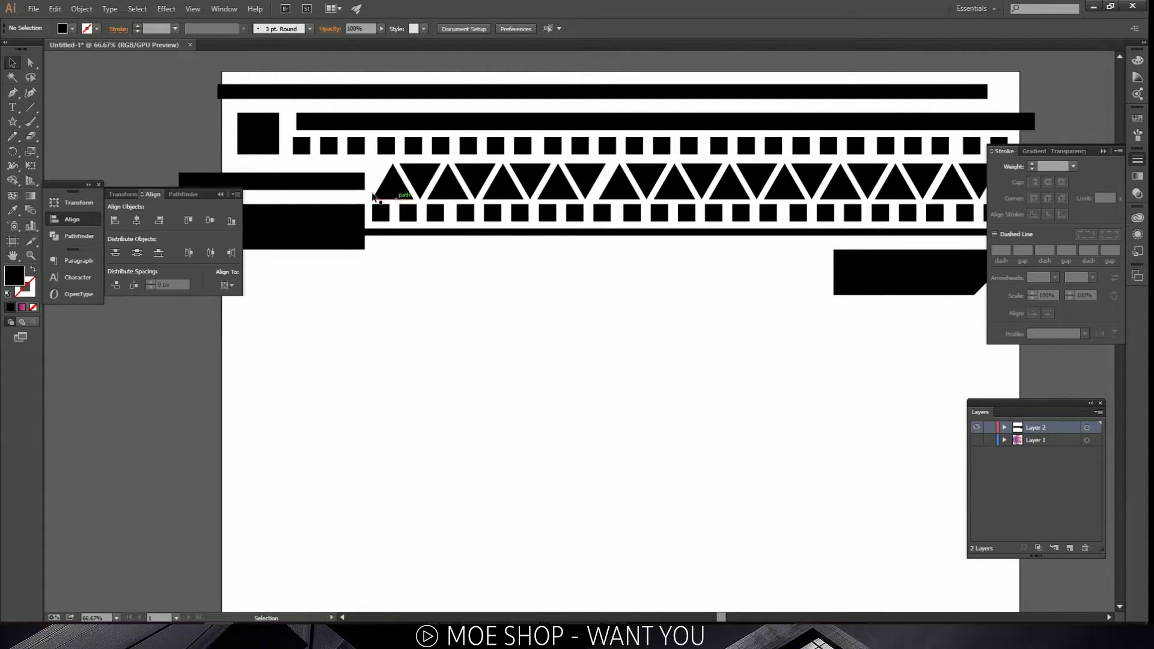
pyautogui.scroll(1, 359, 216)
pyautogui.keyDown('ctrl'); pyautogui.scroll(1, 359, 216); pyautogui.keyUp('ctrl')
pyautogui.keyDown('ctrl'); pyautogui.hscroll(-1, 361, 220); pyautogui.keyUp('ctrl')
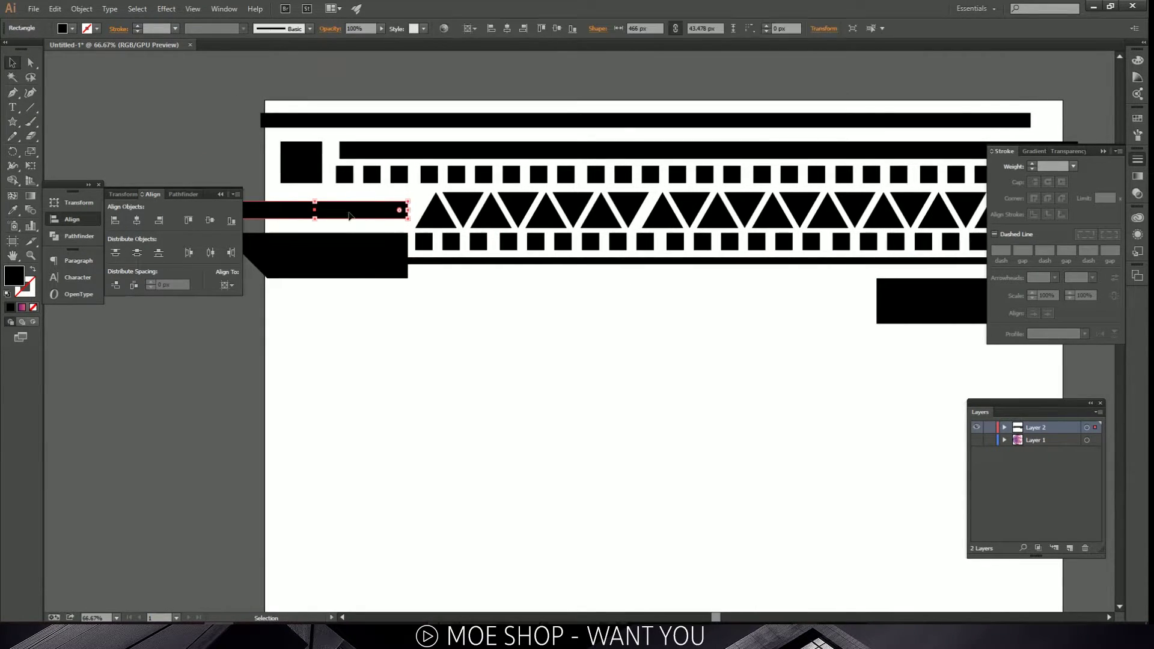
pyautogui.moveTo(351, 216); pyautogui.dragTo(330, 226)
pyautogui.click(342, 215)
pyautogui.click(399, 309)
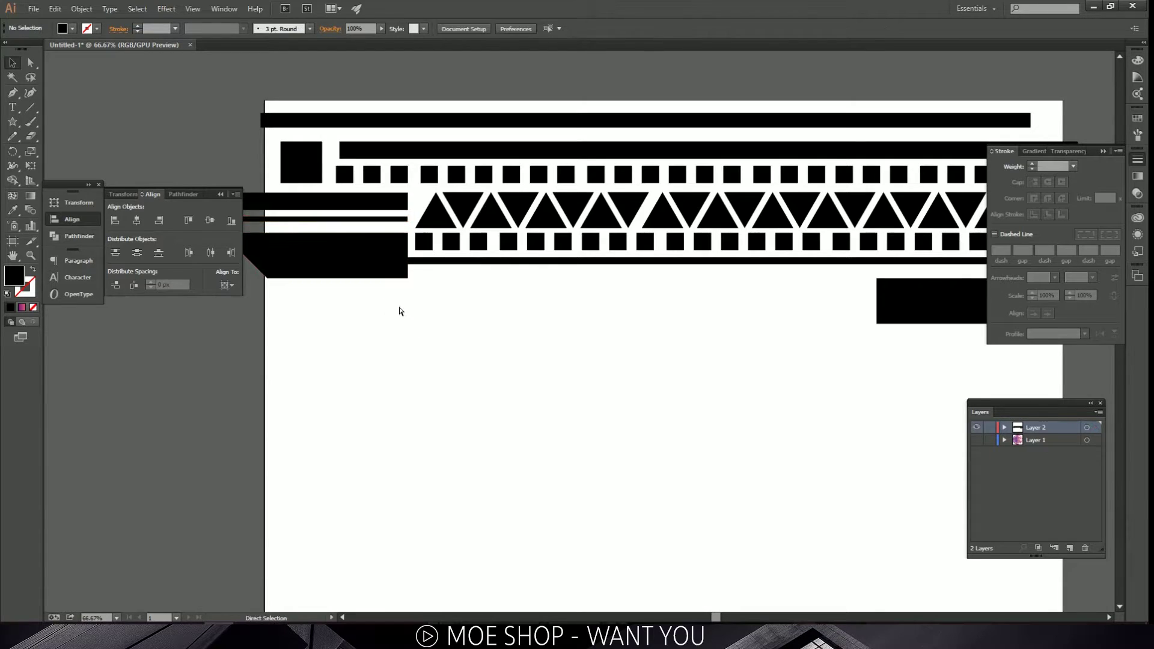
# Step: Extend the upper short bar's left end farther past the artboard edge, to about 508 px wide
pyautogui.hotkey('ctrl', '-')
pyautogui.click(354, 234)
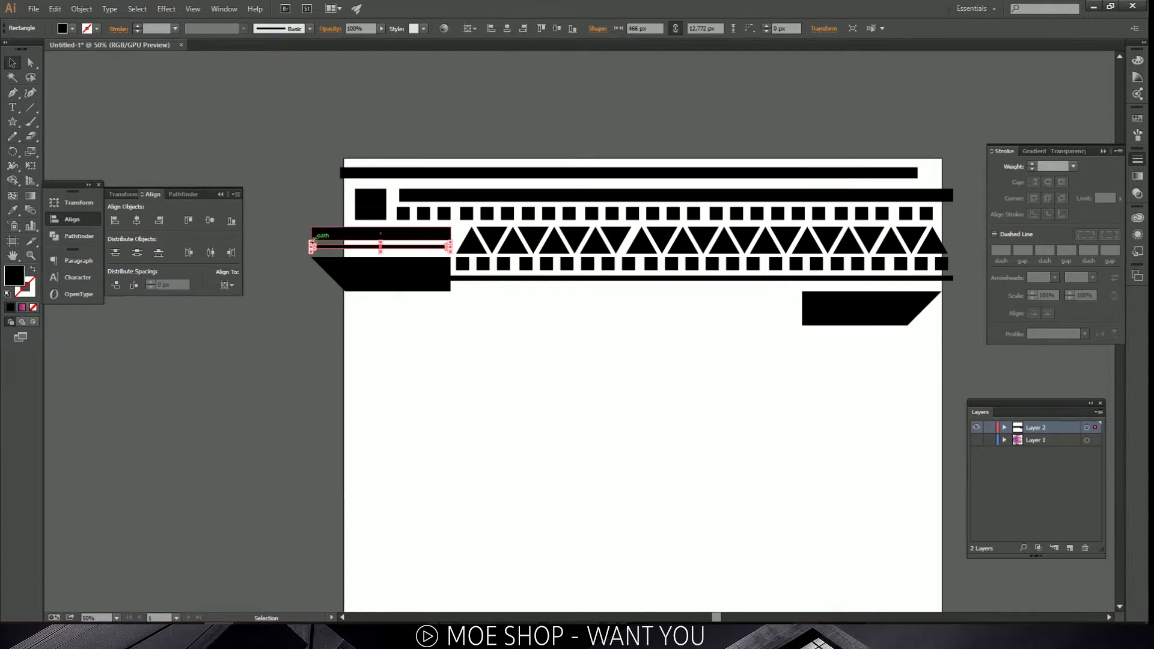
pyautogui.moveTo(306, 227); pyautogui.dragTo(276, 240)
pyautogui.hotkey('ctrl', 'z')
pyautogui.scroll(4, 307, 231)
pyautogui.click(389, 181)
pyautogui.scroll(-4, 389, 181)
pyautogui.hscroll(3, 524, 267)
pyautogui.scroll(-1, 521, 261)
pyautogui.scroll(1, 520, 260)
pyautogui.scroll(-1, 520, 260)
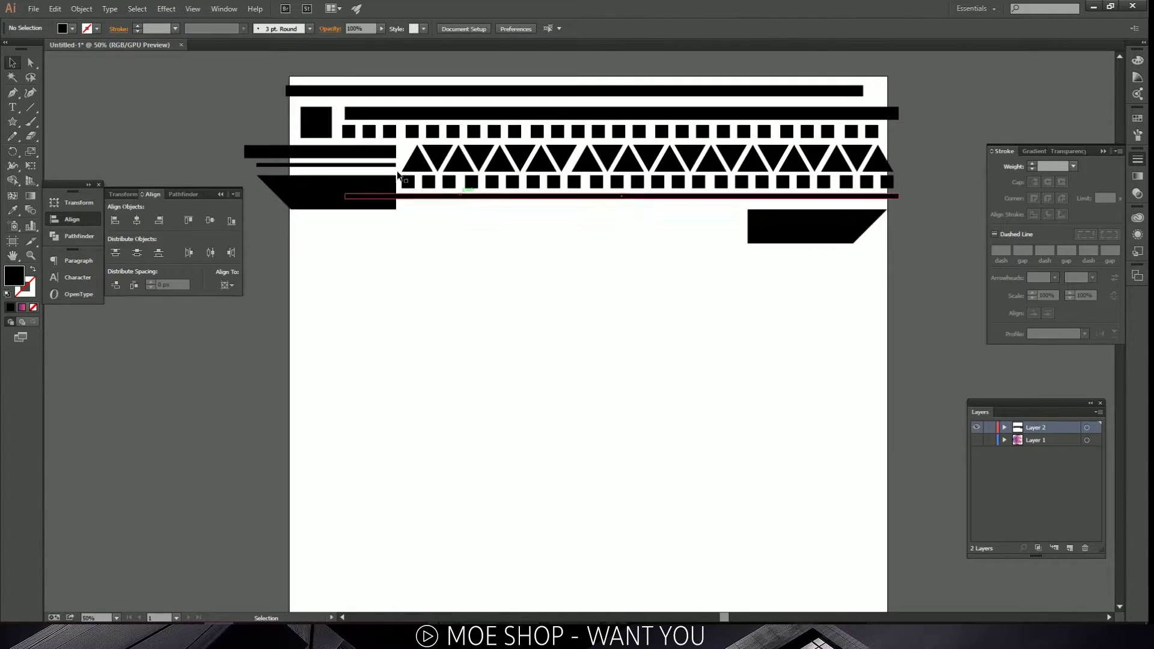
pyautogui.click(248, 151)
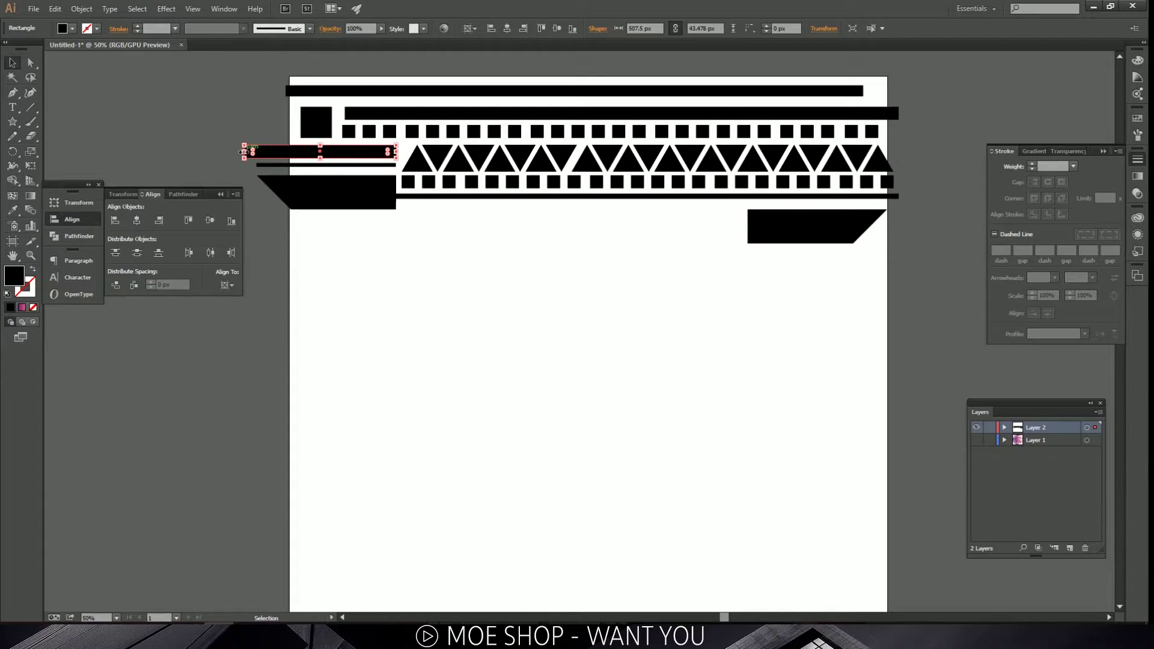
# Step: Extend the upper short bar's left end farther past the artboard edge and narrow the angled block below it from its left side
pyautogui.hotkey('ctrl', '+')
pyautogui.moveTo(248, 153); pyautogui.dragTo(199, 153)
pyautogui.click(214, 95)
pyautogui.click(313, 232)
pyautogui.moveTo(274, 234); pyautogui.dragTo(296, 236)
pyautogui.click(404, 355)
pyautogui.scroll(-4, 468, 353)
pyautogui.scroll(5, 512, 324)
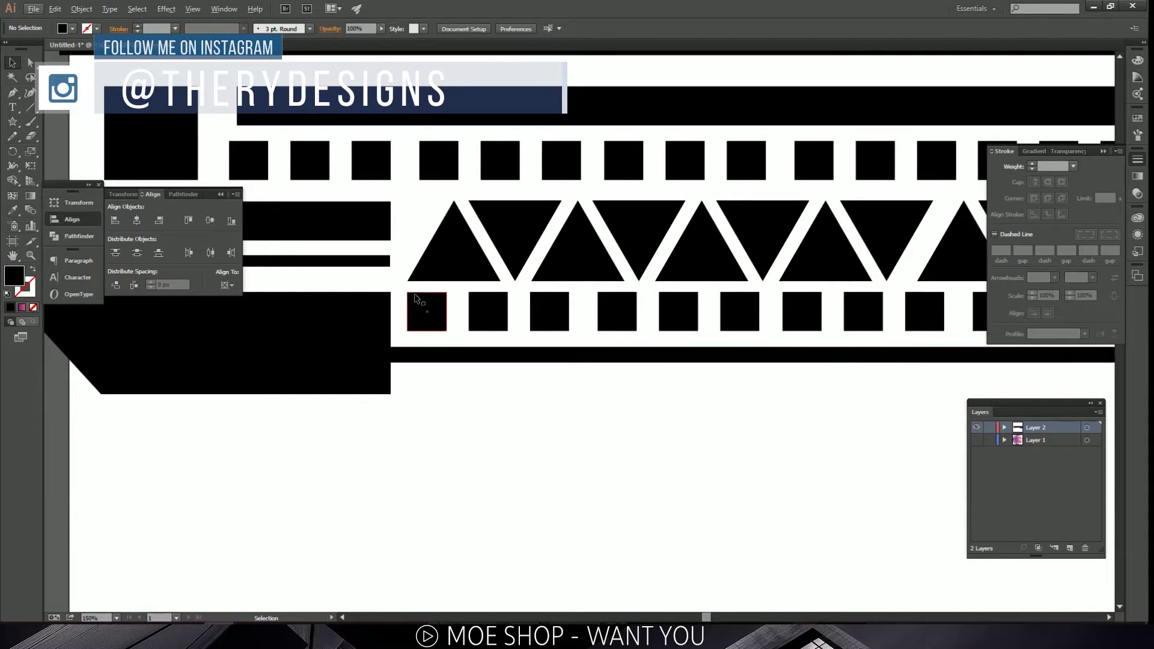
# Step: Nudge the right angled block slightly up and to the right, closer to the thin bar above it
pyautogui.scroll(-3, 406, 340)
pyautogui.scroll(-2, 768, 323)
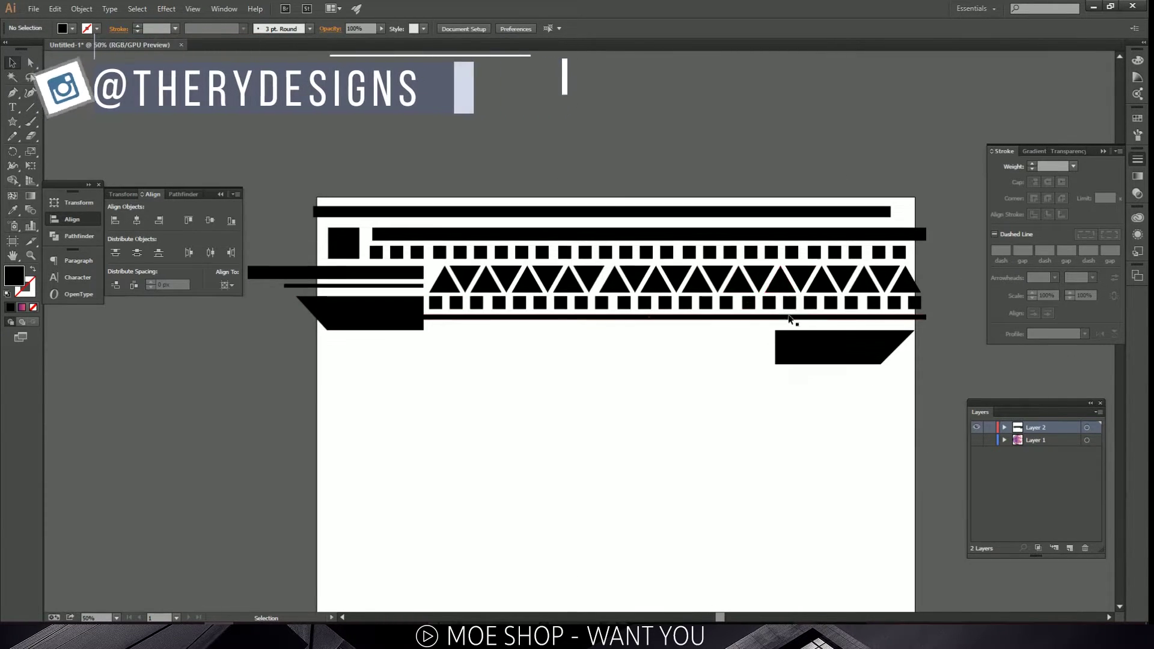
pyautogui.moveTo(816, 337); pyautogui.dragTo(820, 332)
pyautogui.click(879, 388)
pyautogui.hotkey('ctrl', 'z')
pyautogui.hotkey('ctrl', 'shift', 'z')
pyautogui.hotkey('ctrl', 'z')
pyautogui.hotkey('ctrl', 'shift', 'z')
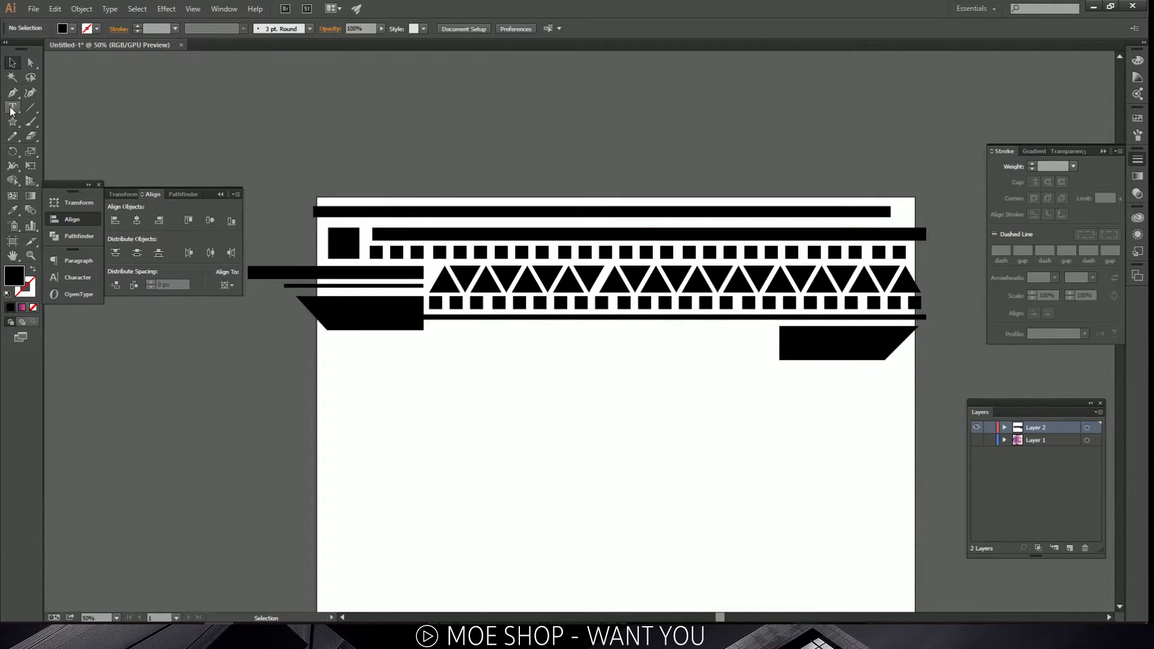
pyautogui.moveTo(568, 306); pyautogui.dragTo(351, 313)
pyautogui.hotkey('ctrl', 'z')
pyautogui.hotkey('ctrl', 'z')
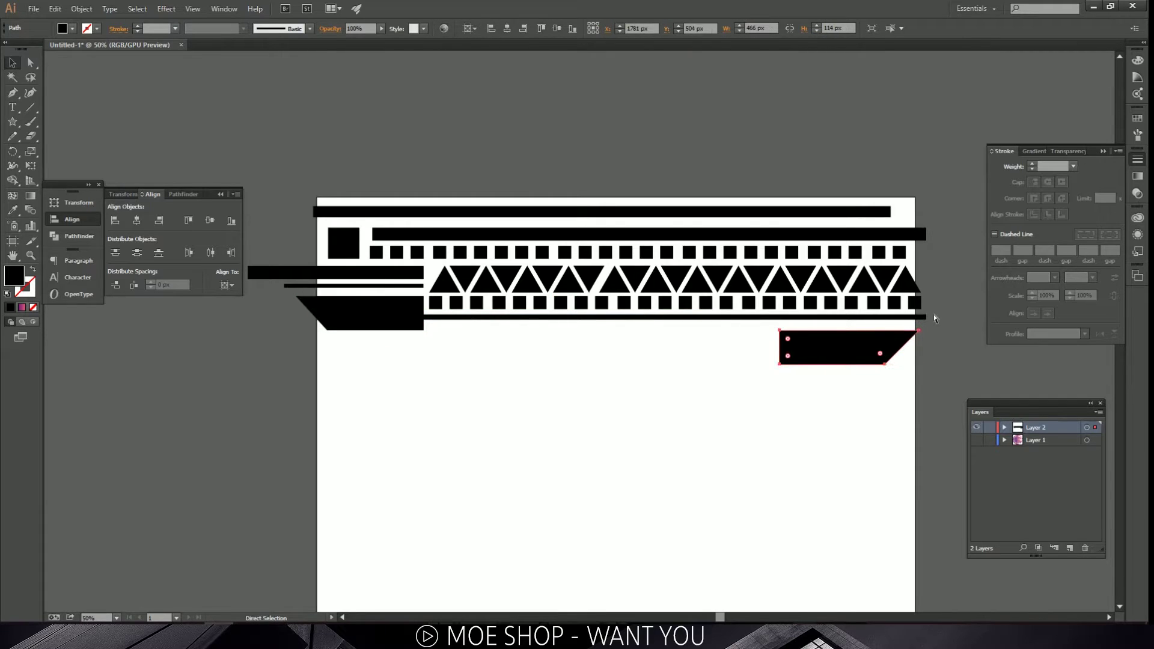
pyautogui.hotkey('ctrl', 'z')
# Step: Copy four small squares from the lower row onto the right angled block and cut them out with Shape Builder
pyautogui.moveTo(851, 302); pyautogui.dragTo(850, 304)
pyautogui.moveTo(850, 303); pyautogui.dragTo(802, 343)
pyautogui.hotkey('ctrl', 'a')
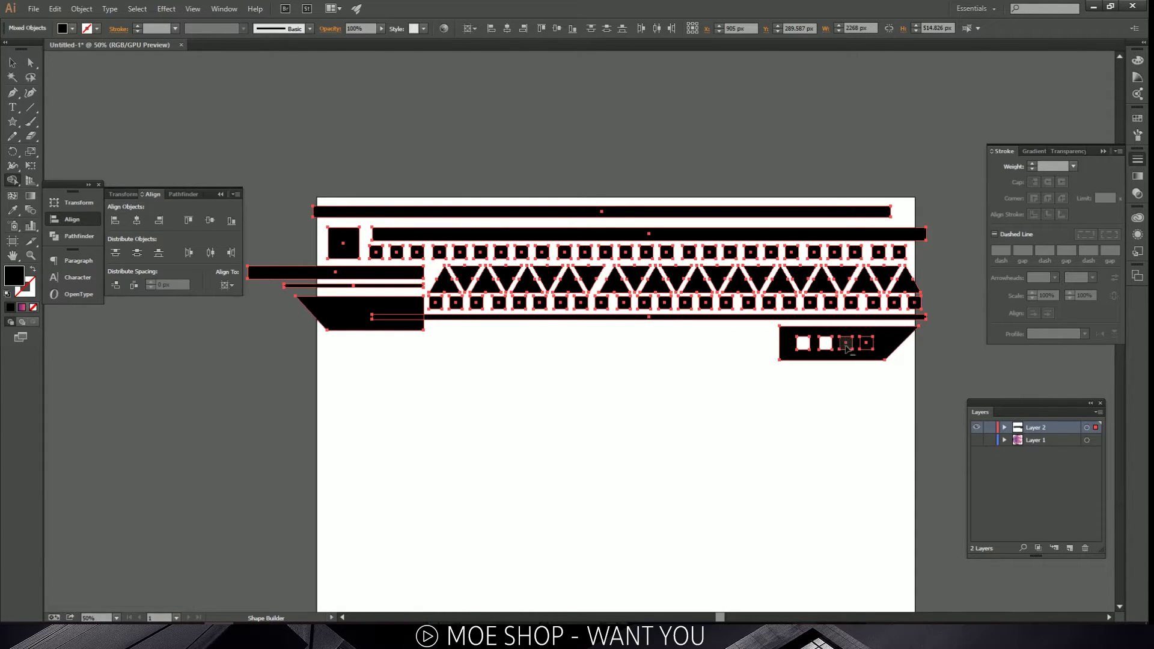
pyautogui.keyDown('alt'); pyautogui.click(867, 344); pyautogui.keyUp('alt')
pyautogui.press('a')
pyautogui.click(868, 414)
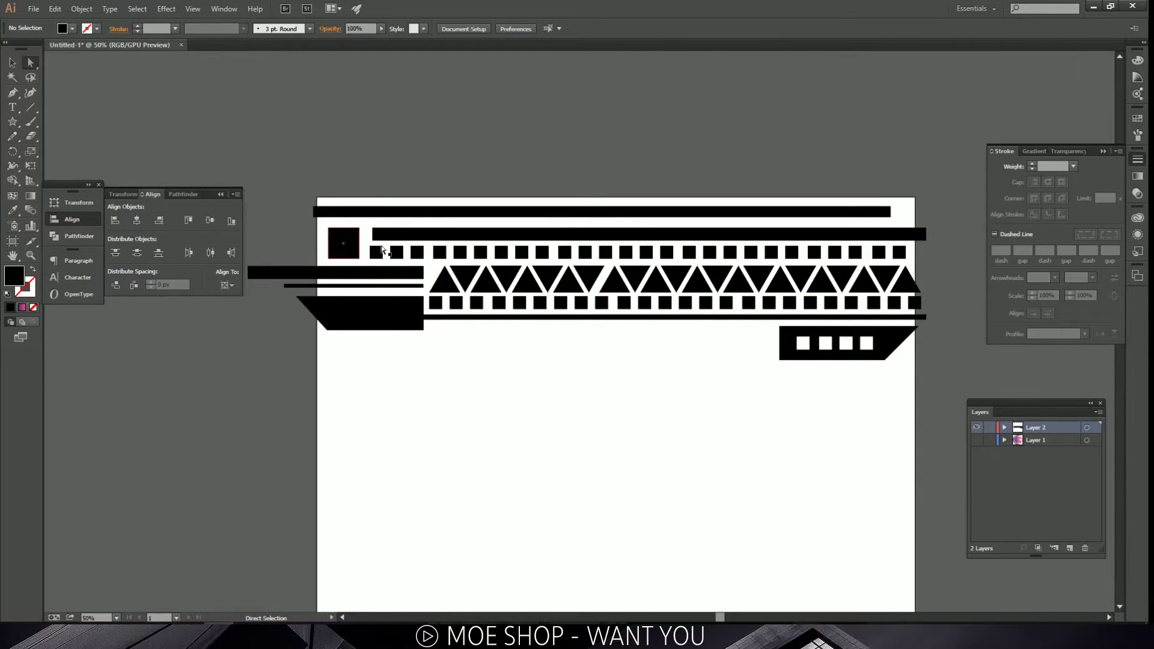
# Step: Move the last three triangles of the row onto the left angled block
pyautogui.moveTo(447, 281); pyautogui.dragTo(373, 298)
pyautogui.hotkey('ctrl', 'z')
pyautogui.moveTo(955, 290); pyautogui.dragTo(370, 309)
pyautogui.moveTo(905, 290); pyautogui.dragTo(868, 281)
pyautogui.press('v')
pyautogui.moveTo(872, 281); pyautogui.dragTo(361, 346)
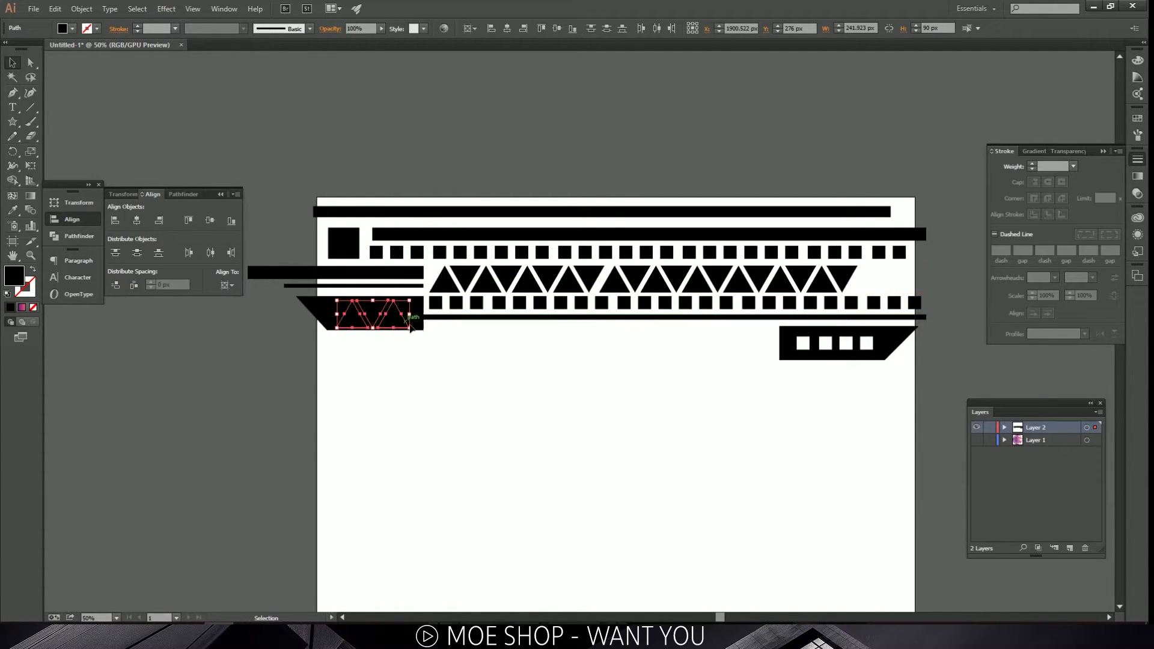
# Step: Cut the three triangle shapes out of the left angled block with Shape Builder
pyautogui.hotkey('ctrl', 'a')
pyautogui.scroll(3, 343, 308)
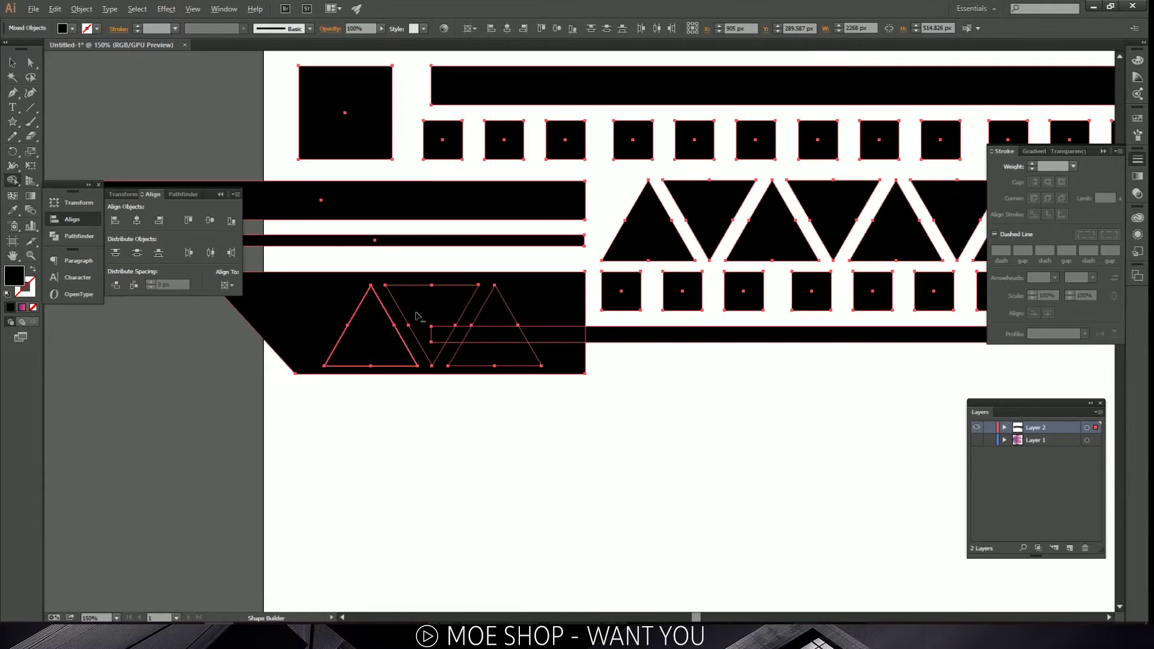
pyautogui.moveTo(502, 354); pyautogui.dragTo(482, 317)
pyautogui.keyDown('alt'); pyautogui.click(428, 321); pyautogui.keyUp('alt')
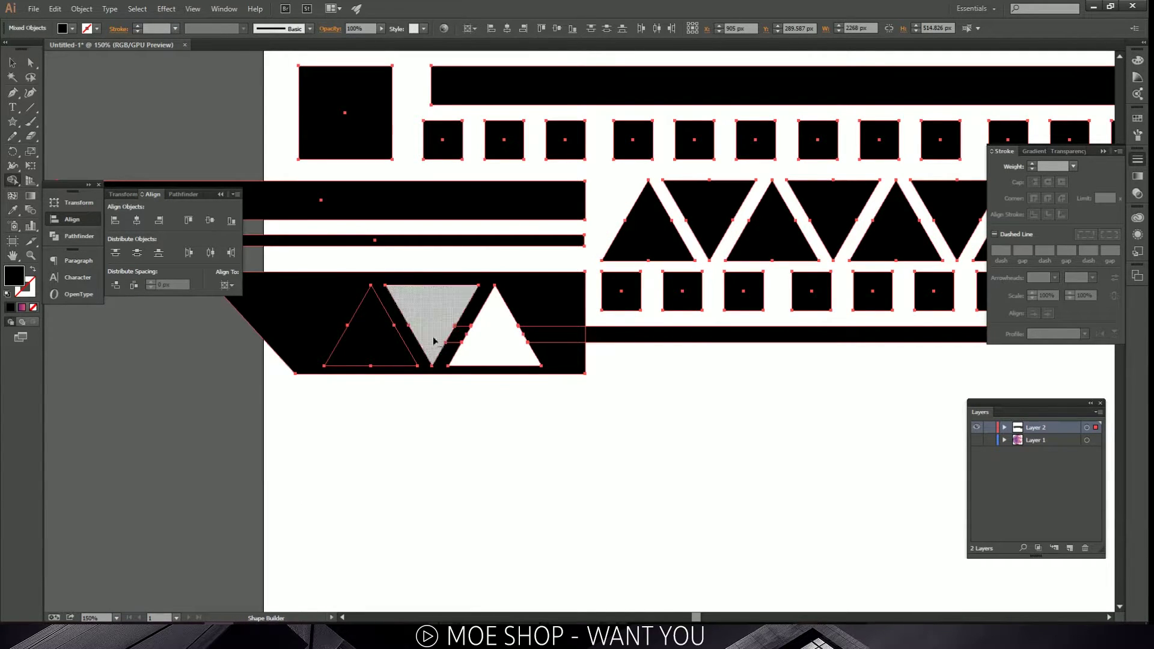
pyautogui.keyDown('alt'); pyautogui.click(388, 337); pyautogui.keyUp('alt')
pyautogui.press('a')
pyautogui.click(469, 451)
pyautogui.hotkey('ctrl', '0')
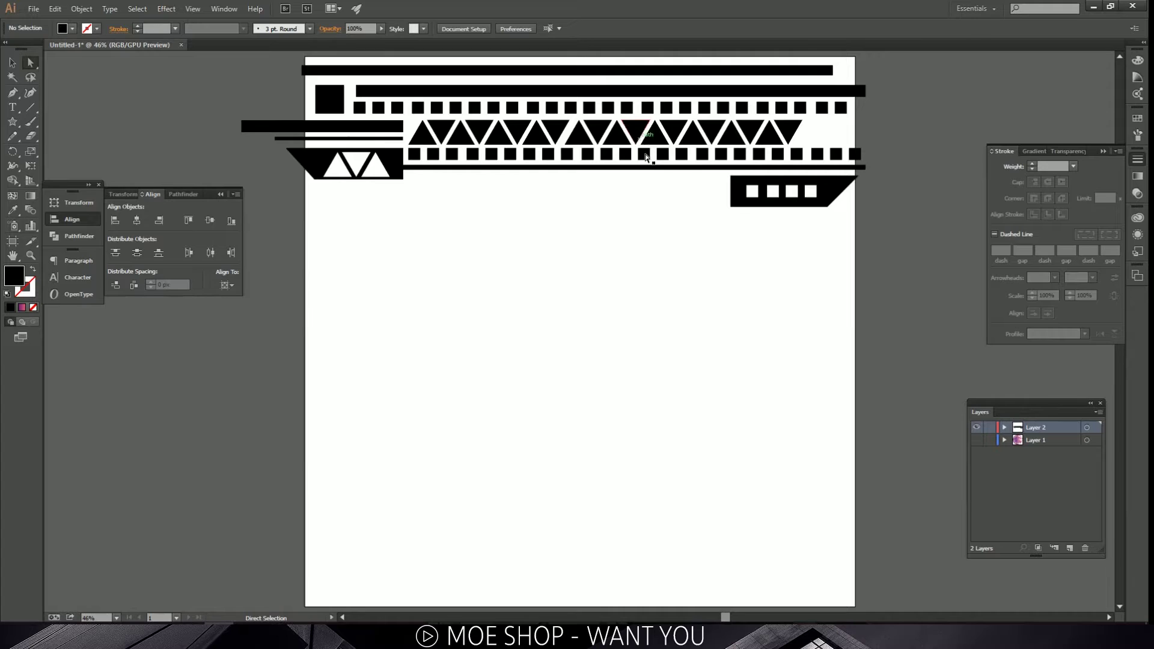
# Step: Undo the triangle cut-outs in the left angled block and the relocation of the three triangles
pyautogui.scroll(2, 967, 288)
pyautogui.scroll(1, 359, 245)
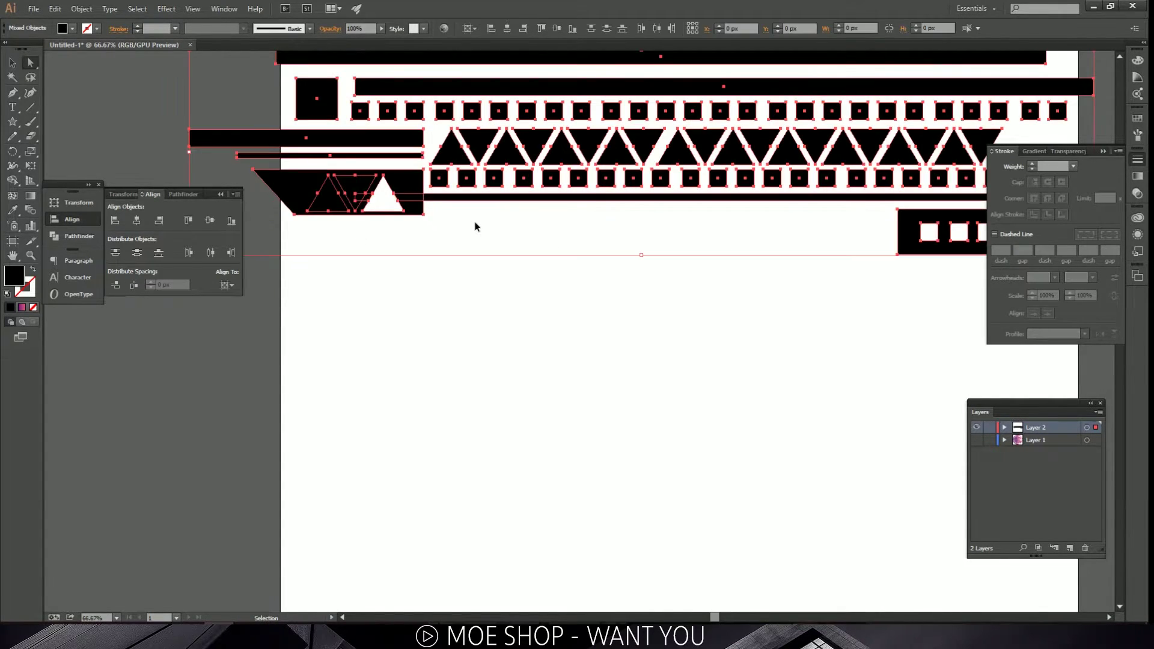
pyautogui.scroll(-2, 491, 239)
pyautogui.scroll(1, 692, 194)
pyautogui.press('v')
pyautogui.press('alt')
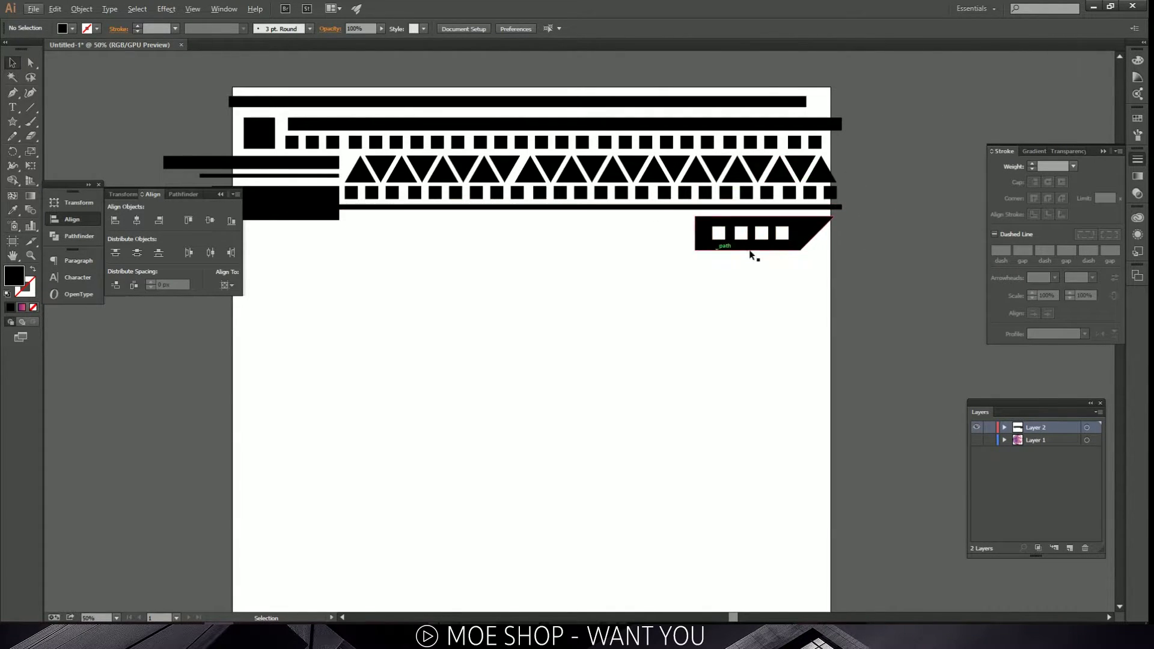
pyautogui.scroll(1, 586, 247)
pyautogui.press('v')
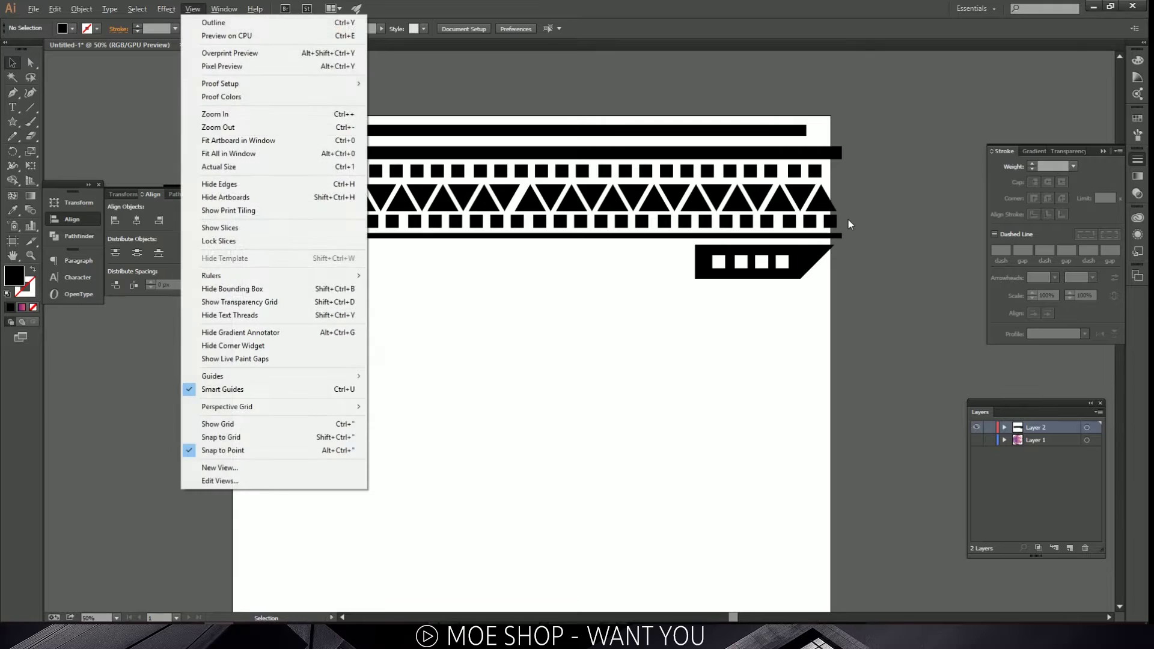
pyautogui.press('Escape')
pyautogui.hscroll(-2, 773, 201)
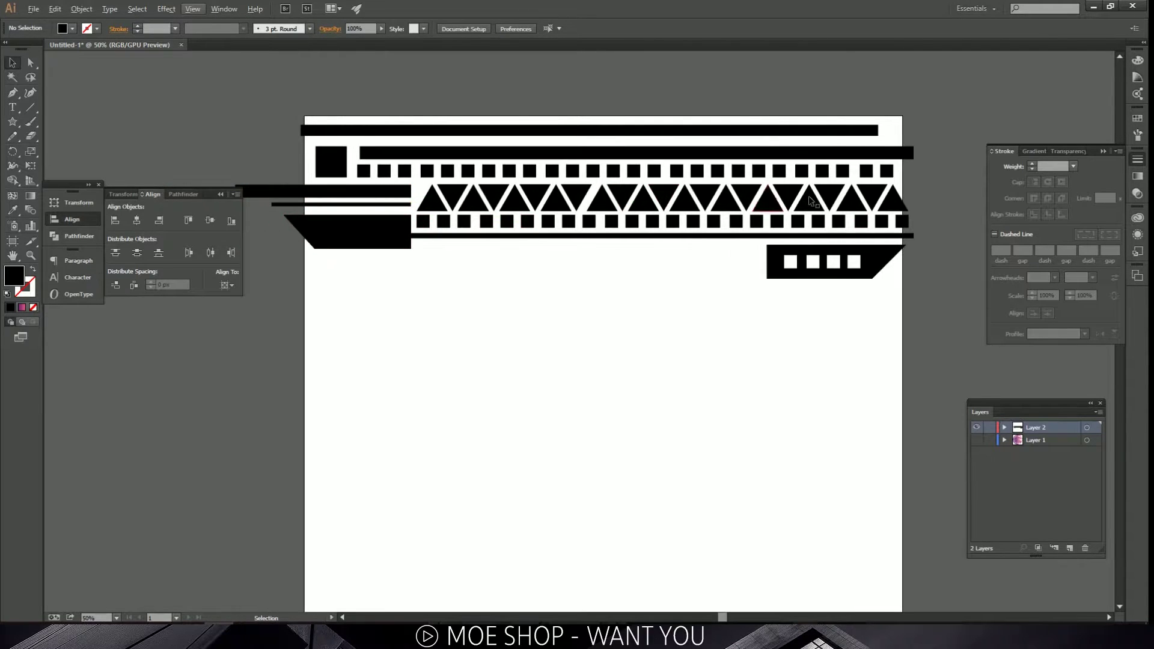
# Step: Copy five small squares onto the upper edge of the left angled block and cut them out as notches with Shape Builder
pyautogui.moveTo(805, 226); pyautogui.dragTo(320, 226)
pyautogui.scroll(2, 264, 239)
pyautogui.hotkey('ctrl', 'a')
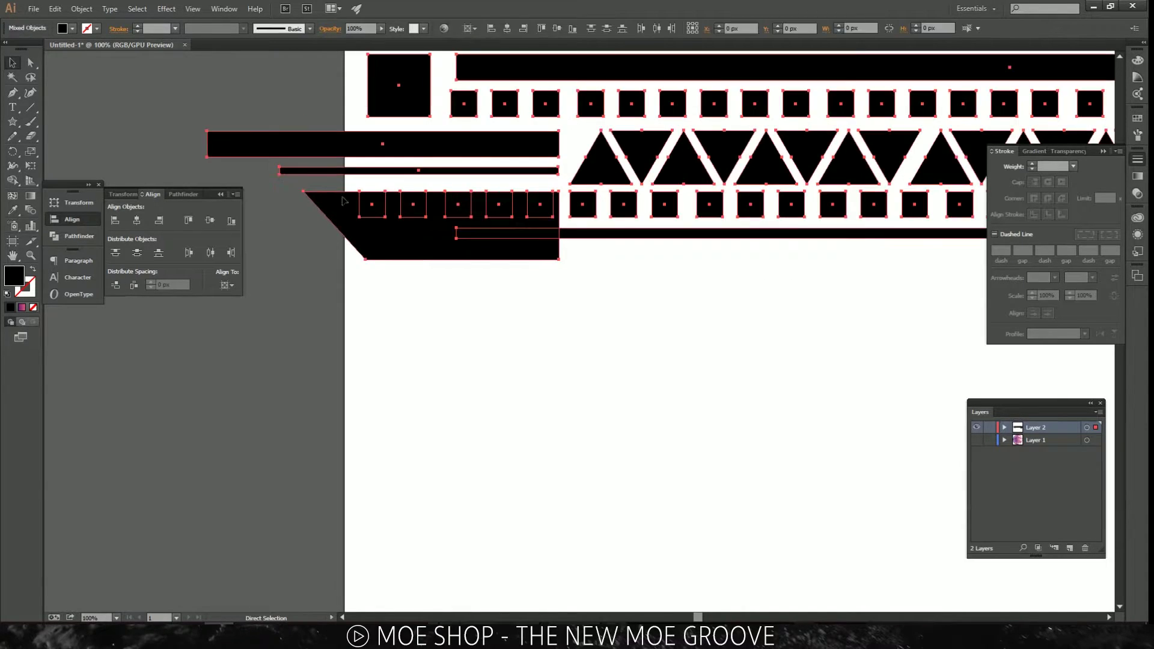
pyautogui.click(12, 180)
pyautogui.keyDown('alt'); pyautogui.click(372, 204); pyautogui.keyUp('alt')
pyautogui.moveTo(418, 206)
pyautogui.mouseDown()
pyautogui.moveTo(466, 206)
pyautogui.moveTo(468, 195)
pyautogui.moveTo(498, 204)
pyautogui.moveTo(504, 186)
pyautogui.moveTo(525, 207)
pyautogui.mouseUp()
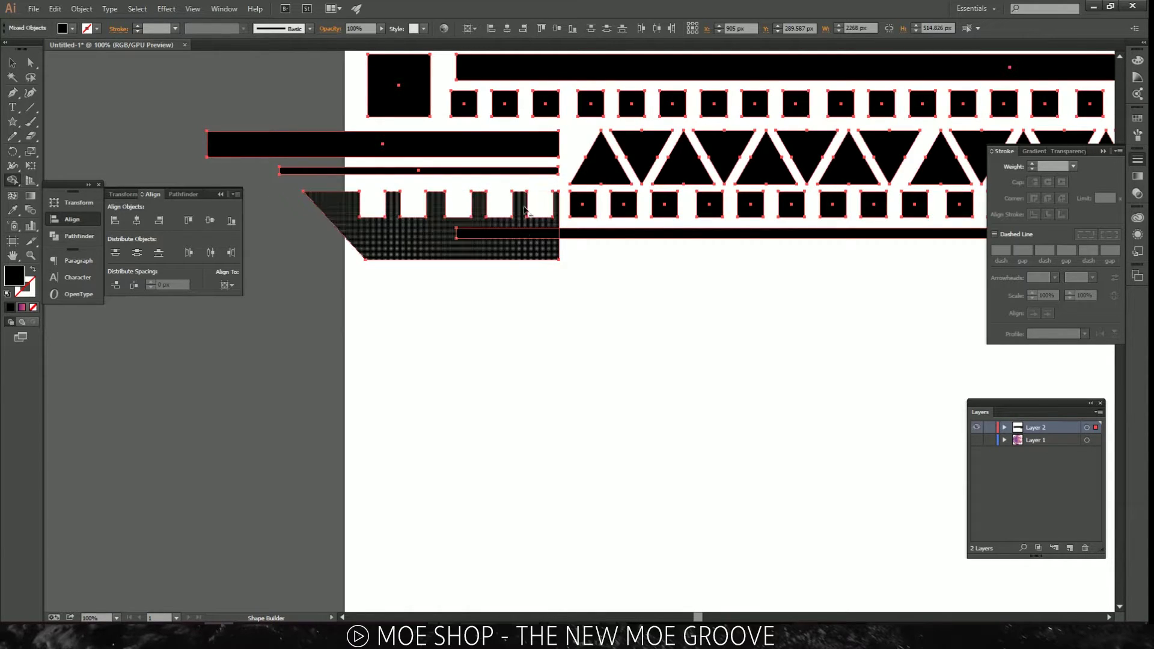
pyautogui.press('a')
pyautogui.click(534, 294)
pyautogui.hotkey('ctrl', '0')
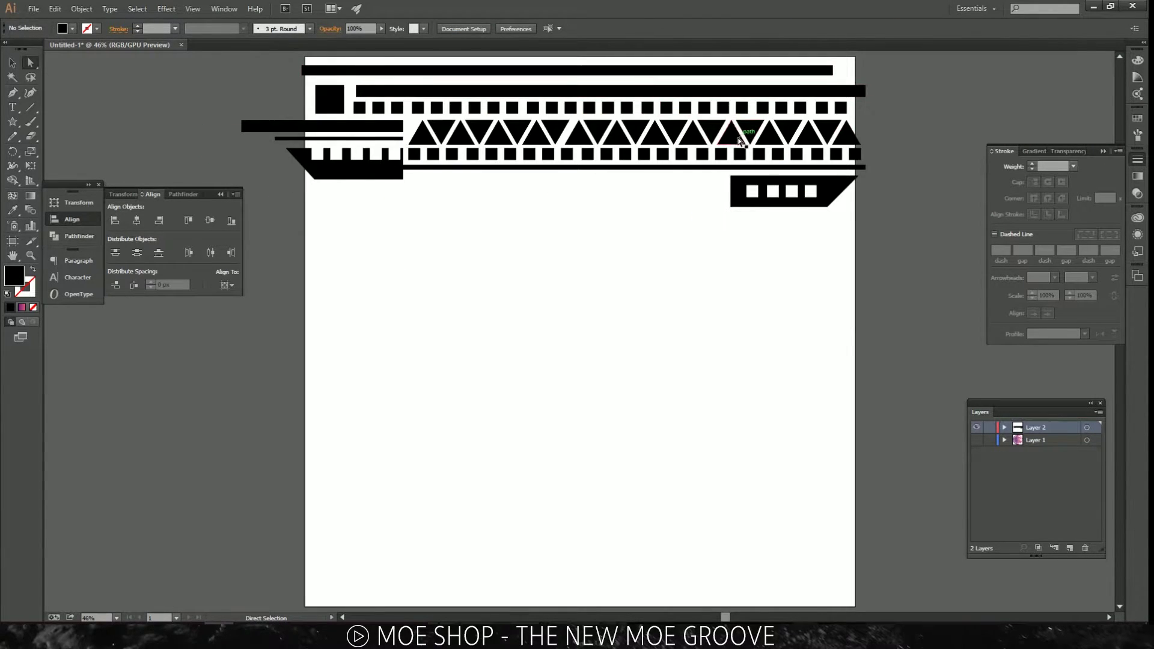
# Step: Add four long bars beneath the existing thin bar, with the lowest one running along the right angled block's bottom edge
pyautogui.keyDown('alt'); pyautogui.scroll(1, 740, 140); pyautogui.keyUp('alt')
pyautogui.scroll(1, 601, 186)
pyautogui.moveTo(599, 217); pyautogui.dragTo(509, 215)
pyautogui.keyDown('alt'); pyautogui.scroll(1, 456, 231); pyautogui.keyUp('alt')
pyautogui.click(431, 228)
pyautogui.click(498, 257)
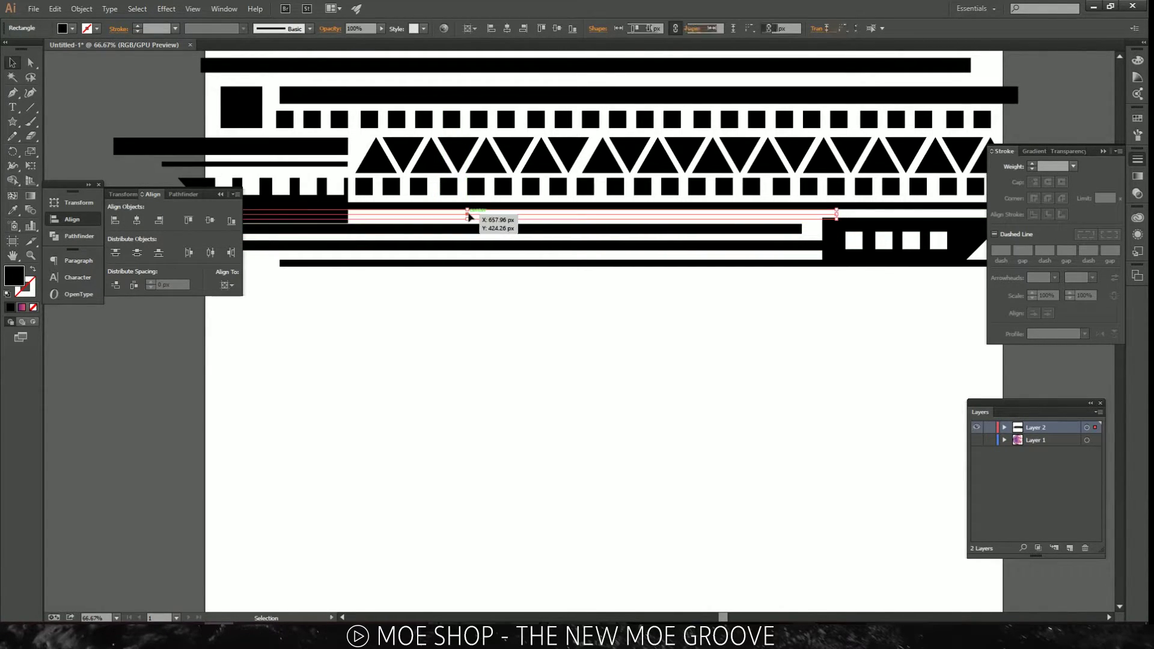
# Step: Thin the uppermost new bar by lowering its top edge so it clears the thin bar above
pyautogui.scroll(3, 529, 227)
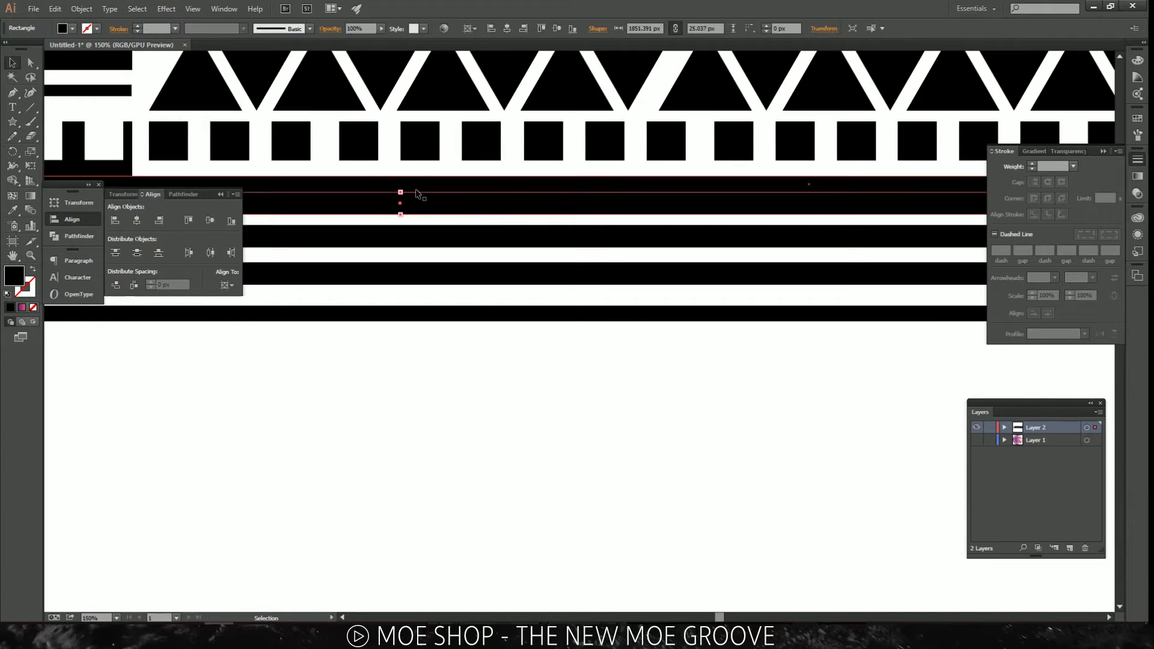
pyautogui.moveTo(401, 192); pyautogui.dragTo(404, 203)
pyautogui.click(479, 331)
pyautogui.hotkey('ctrl', '0')
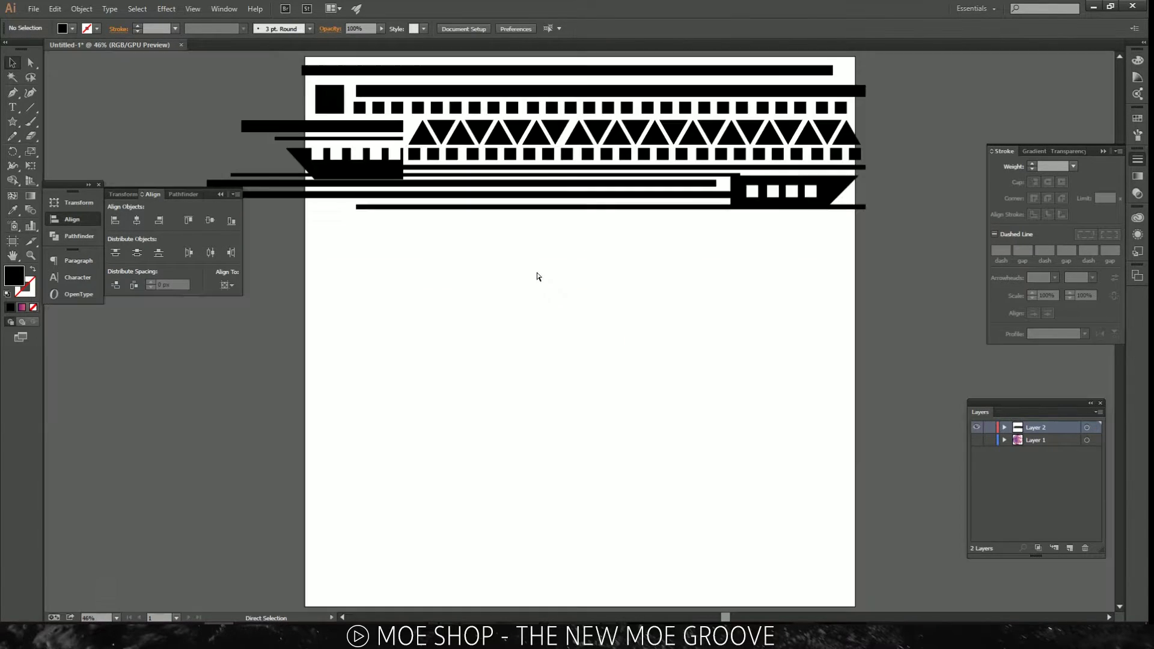
pyautogui.scroll(4, 620, 253)
pyautogui.scroll(1, 564, 222)
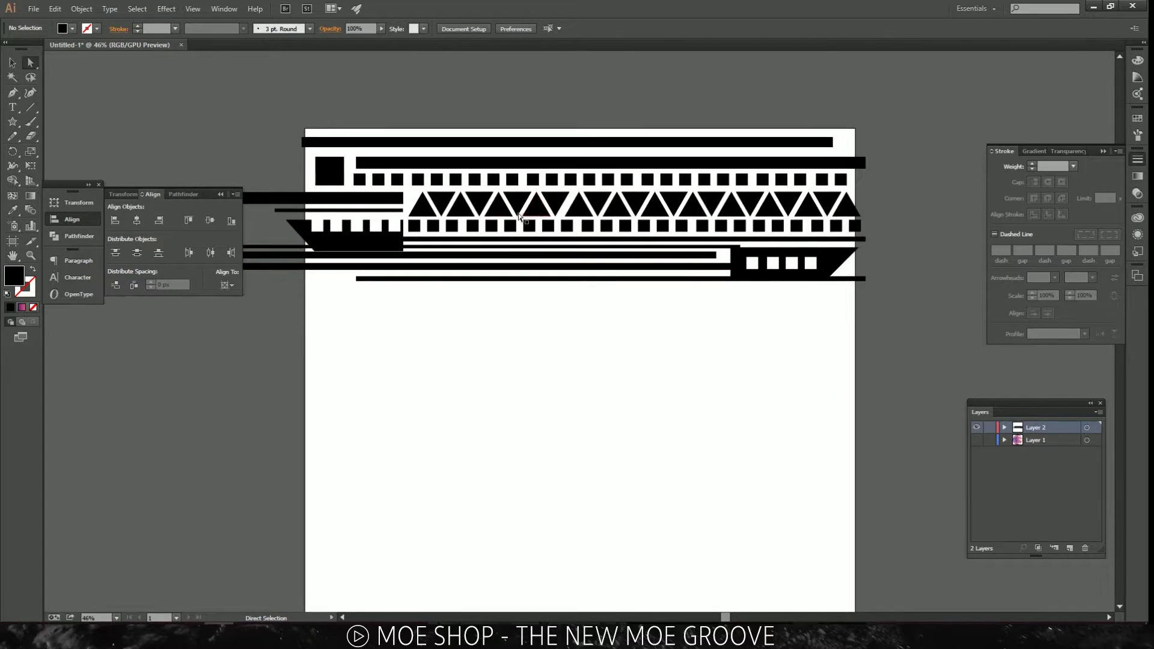
pyautogui.scroll(2, 414, 229)
pyautogui.hscroll(-5, 354, 243)
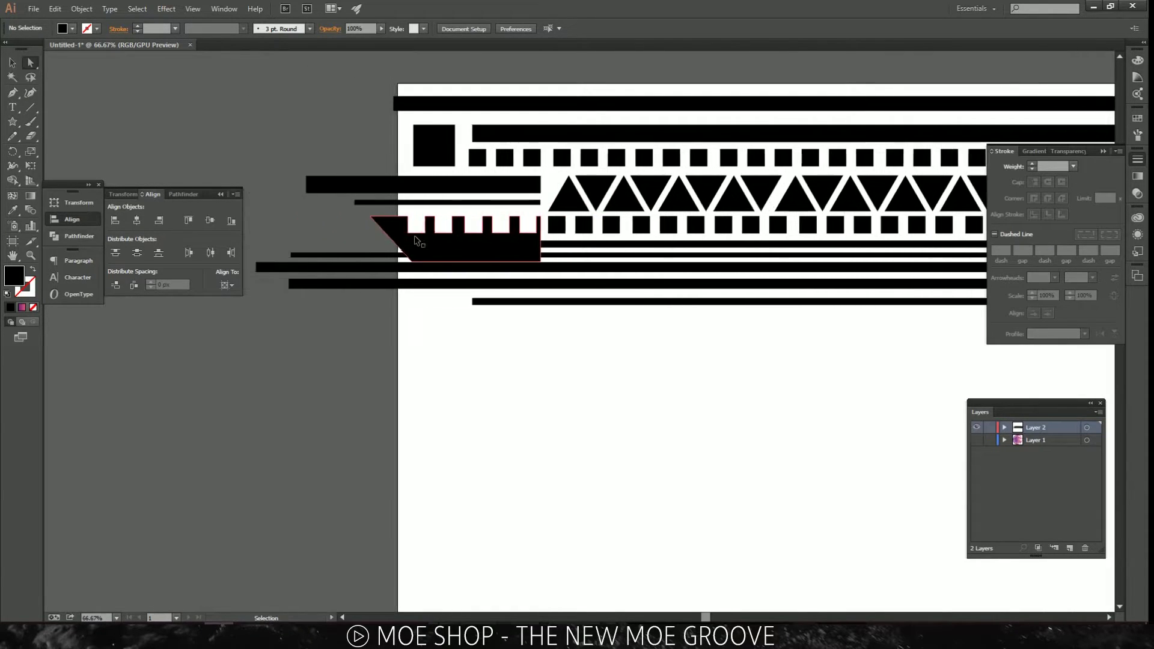
pyautogui.click(306, 255)
pyautogui.click(306, 222)
pyautogui.press('v')
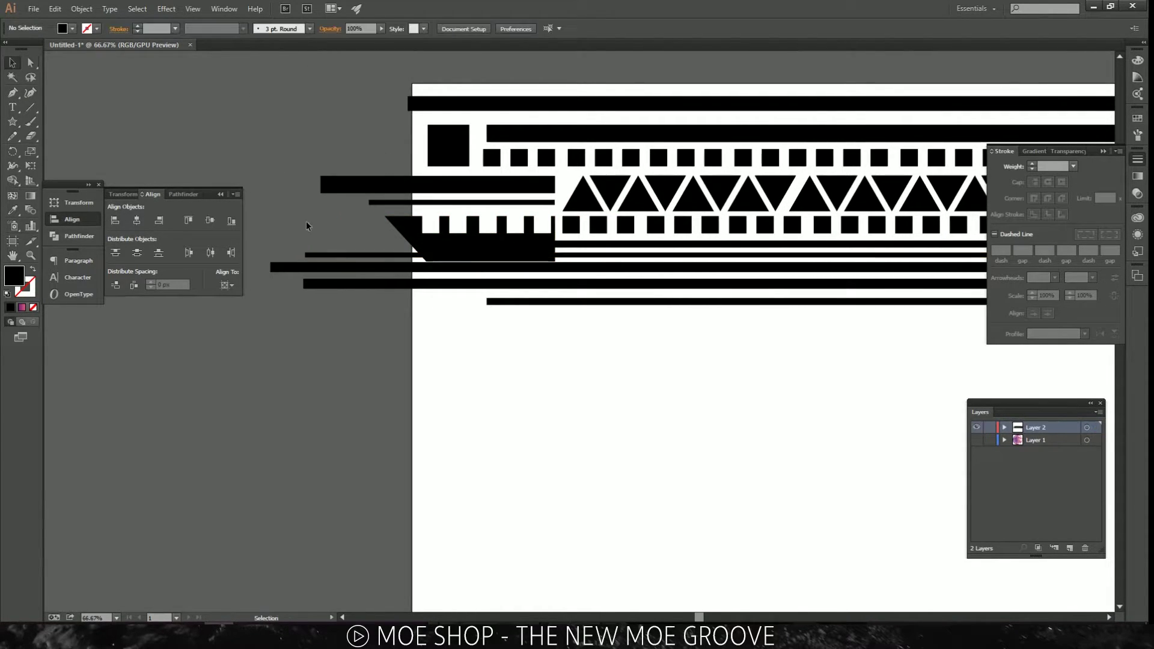
pyautogui.hotkey('ctrl', '0')
pyautogui.scroll(1, 528, 233)
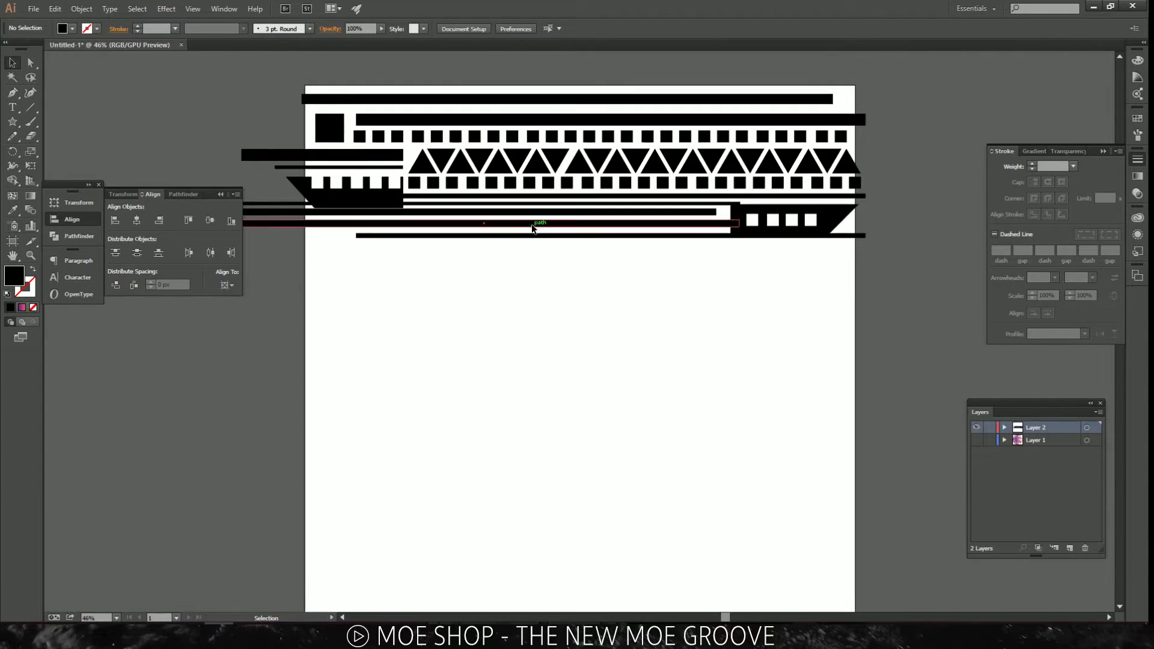
# Step: Delete the three upper new bars beside the right angled block, keeping only the lowest thin bar
pyautogui.click(270, 212)
pyautogui.press('Delete')
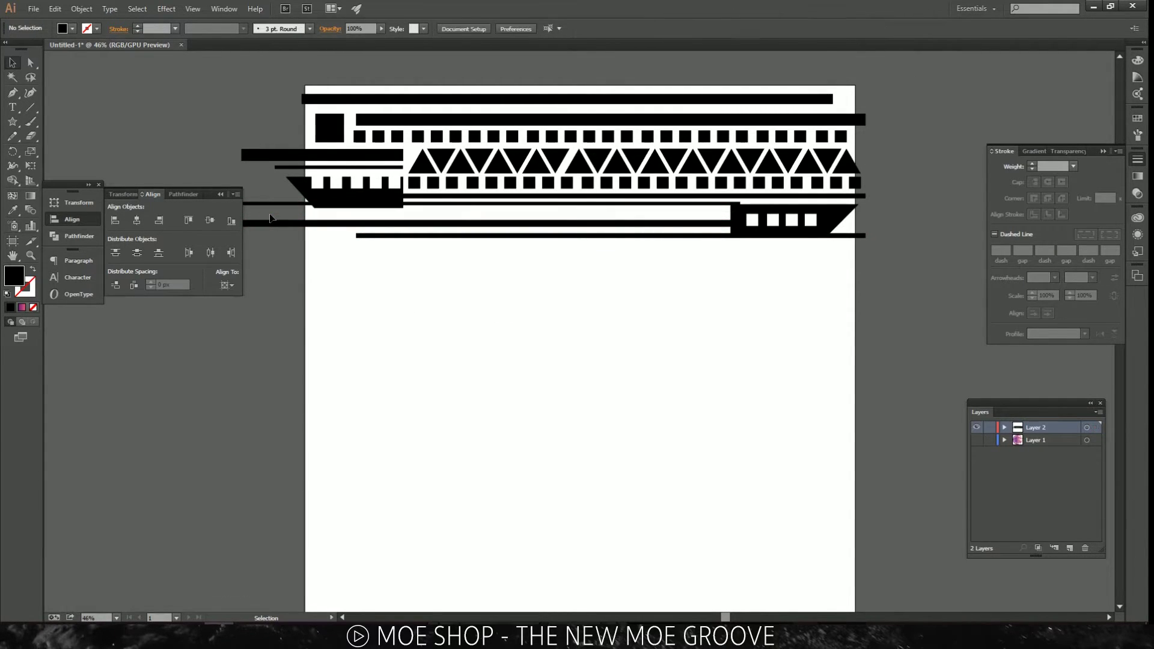
pyautogui.click(278, 221)
pyautogui.press('Delete')
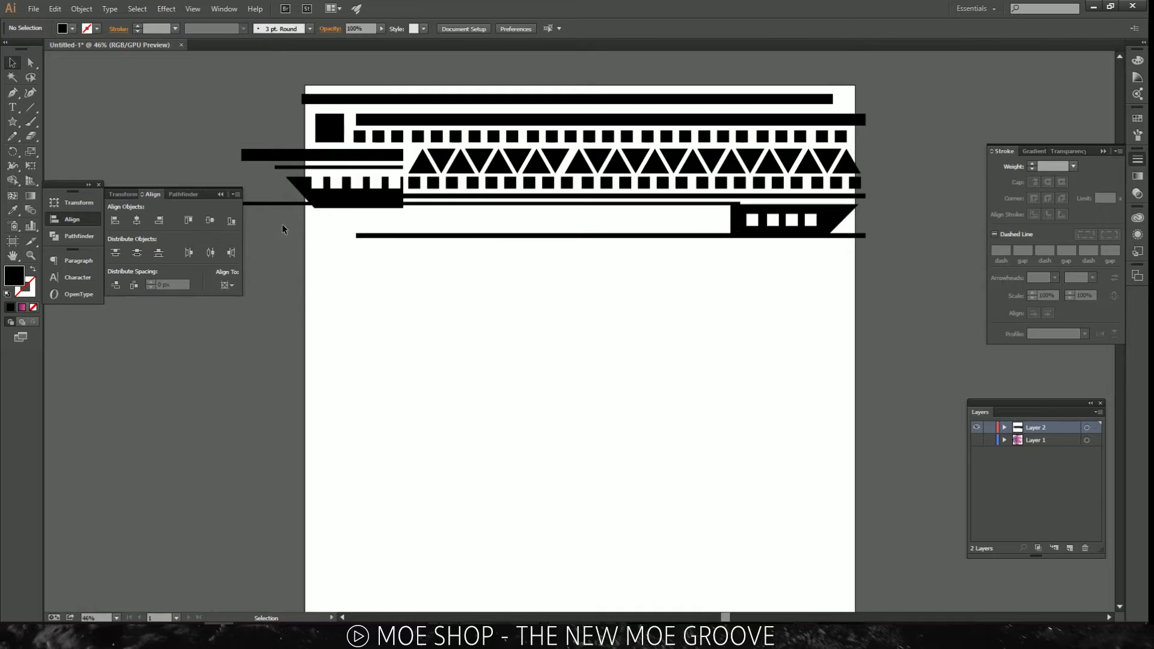
pyautogui.click(293, 206)
pyautogui.press('Delete')
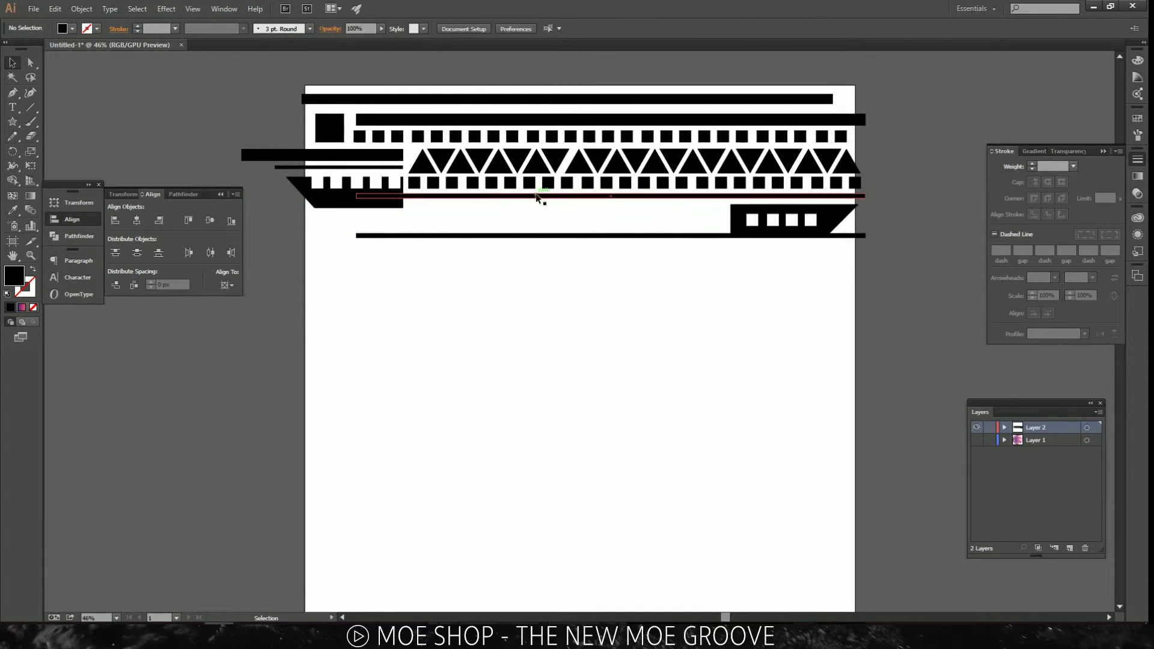
# Step: Copy the last nine squares of the lower row into the gap beside the right block, and duplicate them leftward to lengthen the row
pyautogui.scroll(-1, 530, 188)
pyautogui.scroll(1, 766, 146)
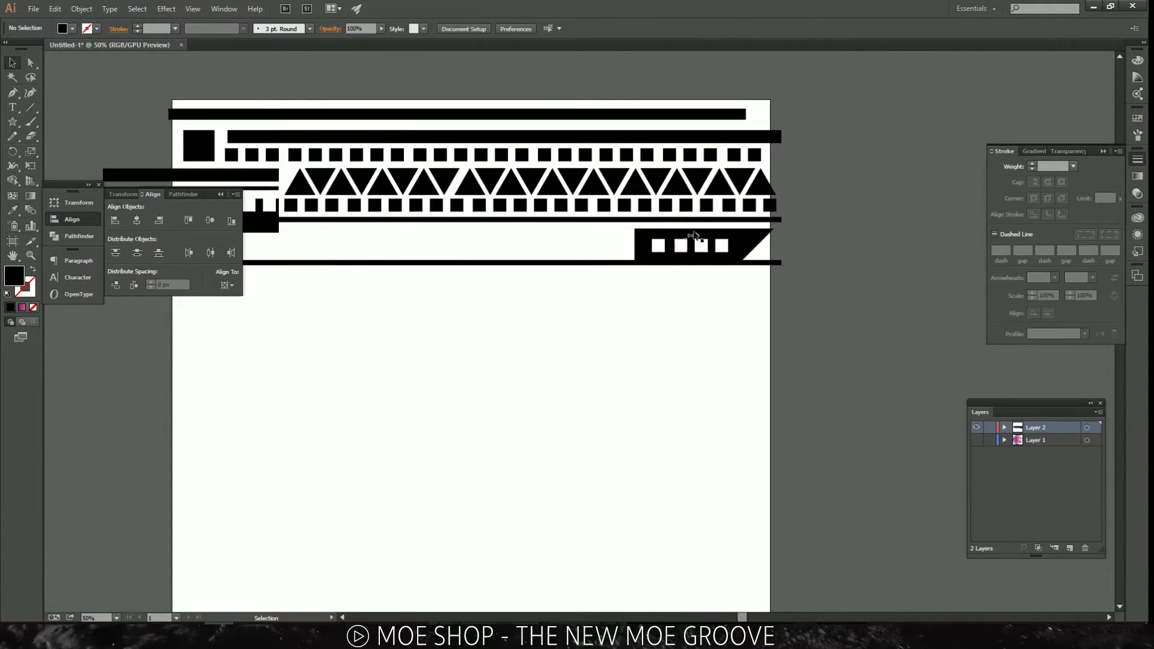
pyautogui.hscroll(-1, 769, 217)
pyautogui.click(741, 207)
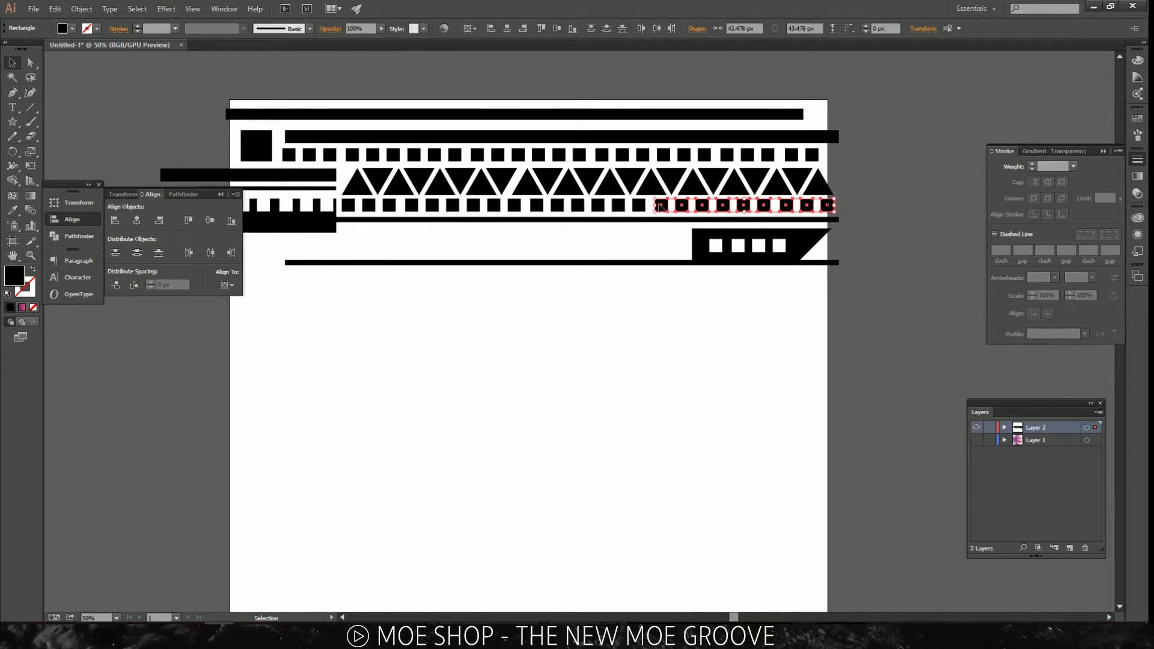
pyautogui.moveTo(667, 211); pyautogui.dragTo(529, 256)
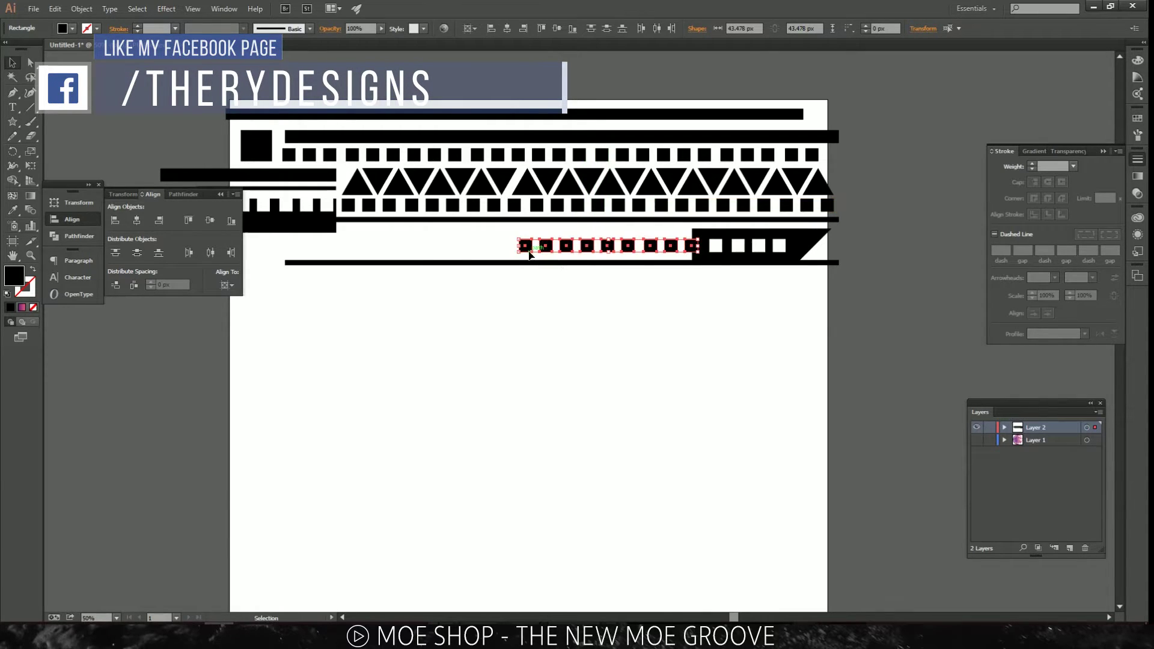
pyautogui.click(646, 316)
pyautogui.moveTo(494, 244); pyautogui.dragTo(602, 251)
pyautogui.moveTo(528, 244); pyautogui.dragTo(341, 243)
# Step: Cut the square overlapping the right angled block's left edge out of the block with Shape Builder
pyautogui.click(511, 220)
pyautogui.hotkey('ctrl', 'a')
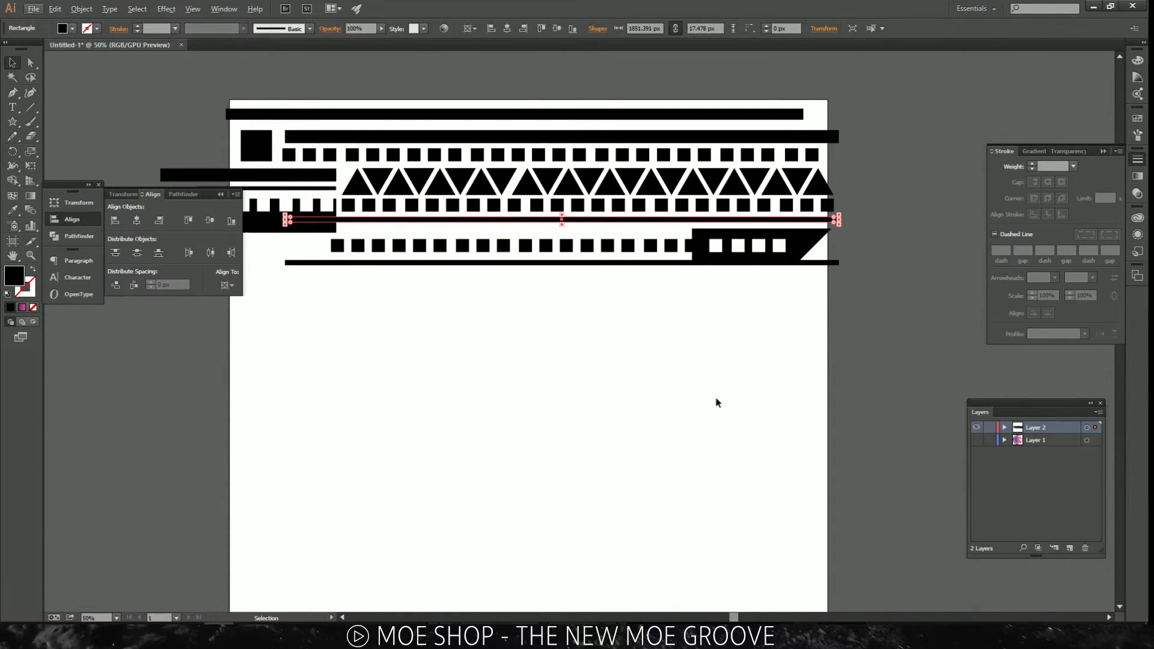
pyautogui.scroll(2, 731, 330)
pyautogui.click(13, 180)
pyautogui.keyDown('alt'); pyautogui.click(656, 166); pyautogui.keyUp('alt')
pyautogui.press('a')
pyautogui.click(676, 307)
pyautogui.hotkey('ctrl', '0')
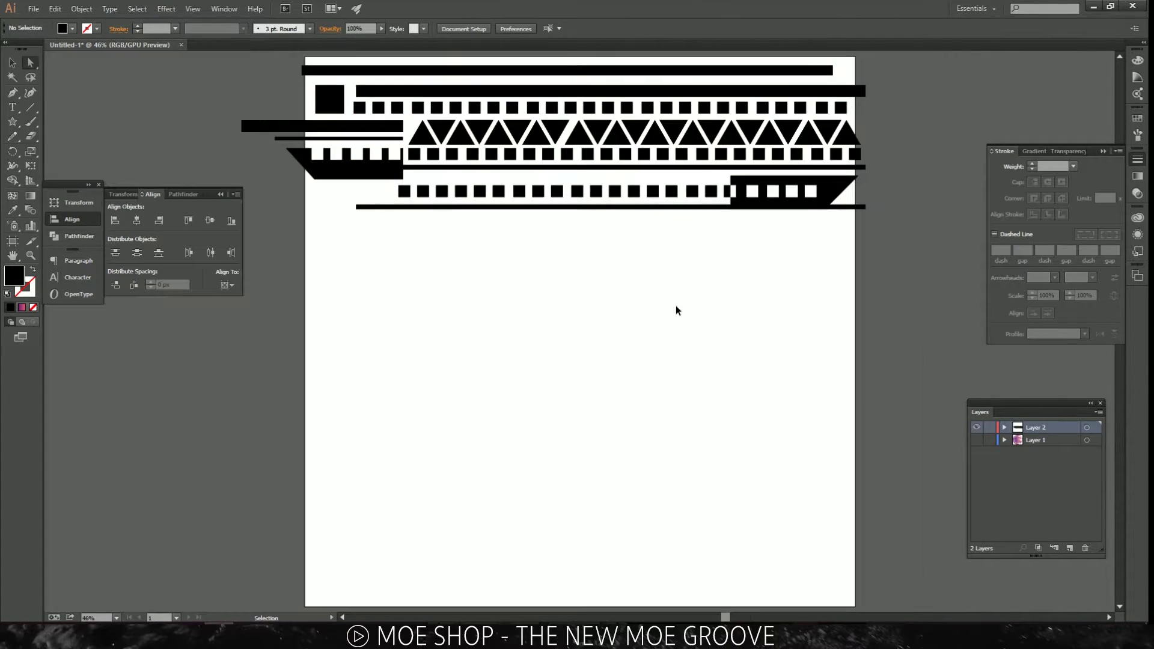
# Step: Collapse the expanded alignment options that cover the left end of the strip
pyautogui.hotkey('ctrl', '-')
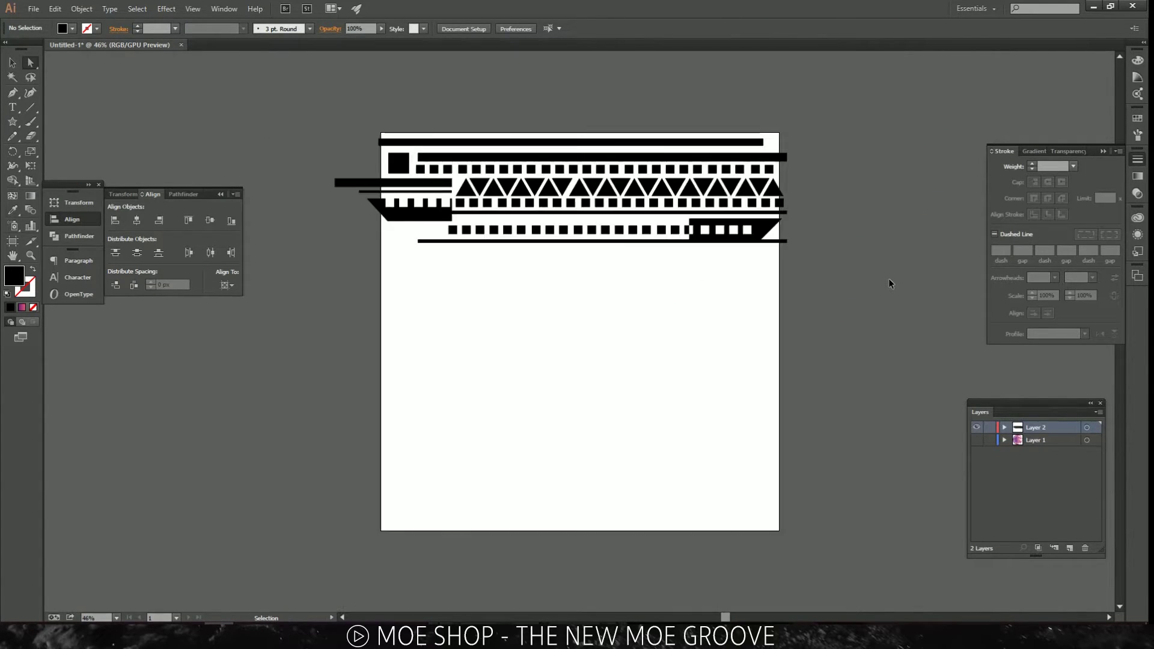
pyautogui.moveTo(909, 257); pyautogui.dragTo(343, 130)
pyautogui.click(886, 357)
pyautogui.hotkey('ctrl', '+')
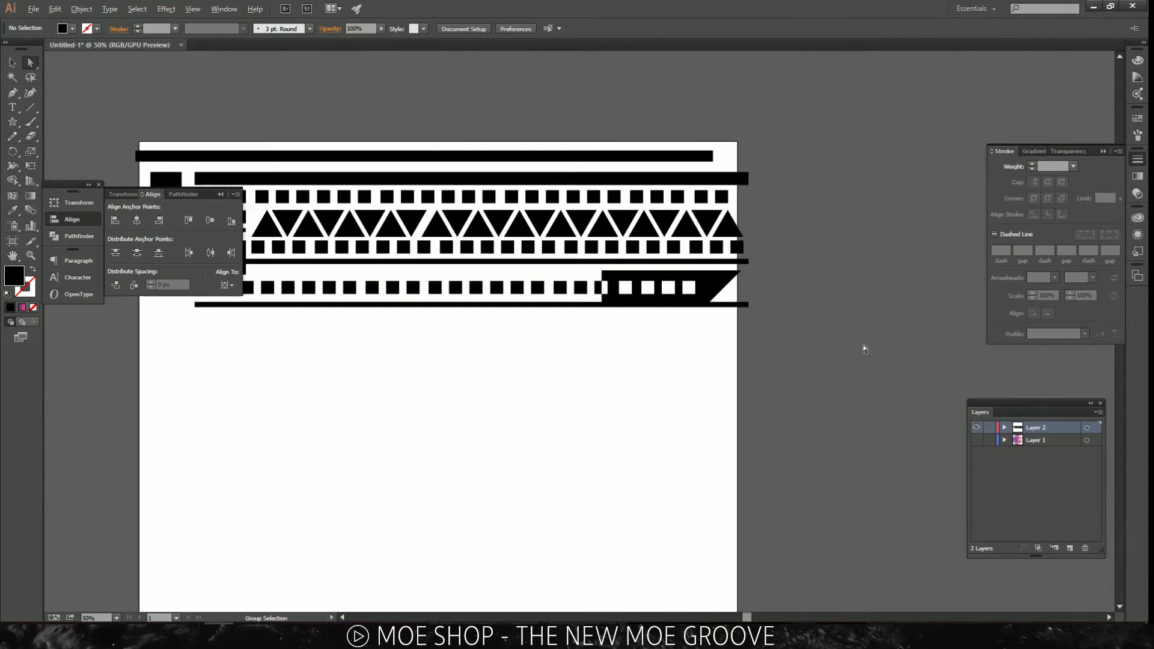
pyautogui.click(78, 221)
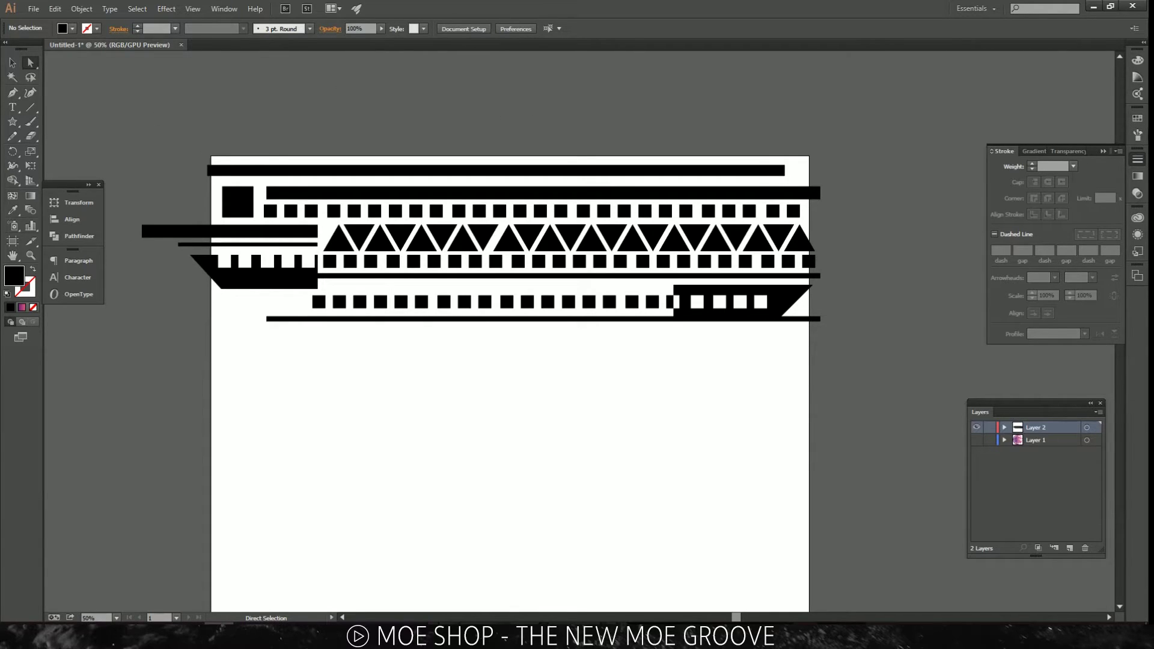
# Step: Bring up the available brushes and select all of the strip artwork
pyautogui.click(1138, 135)
pyautogui.click(219, 10)
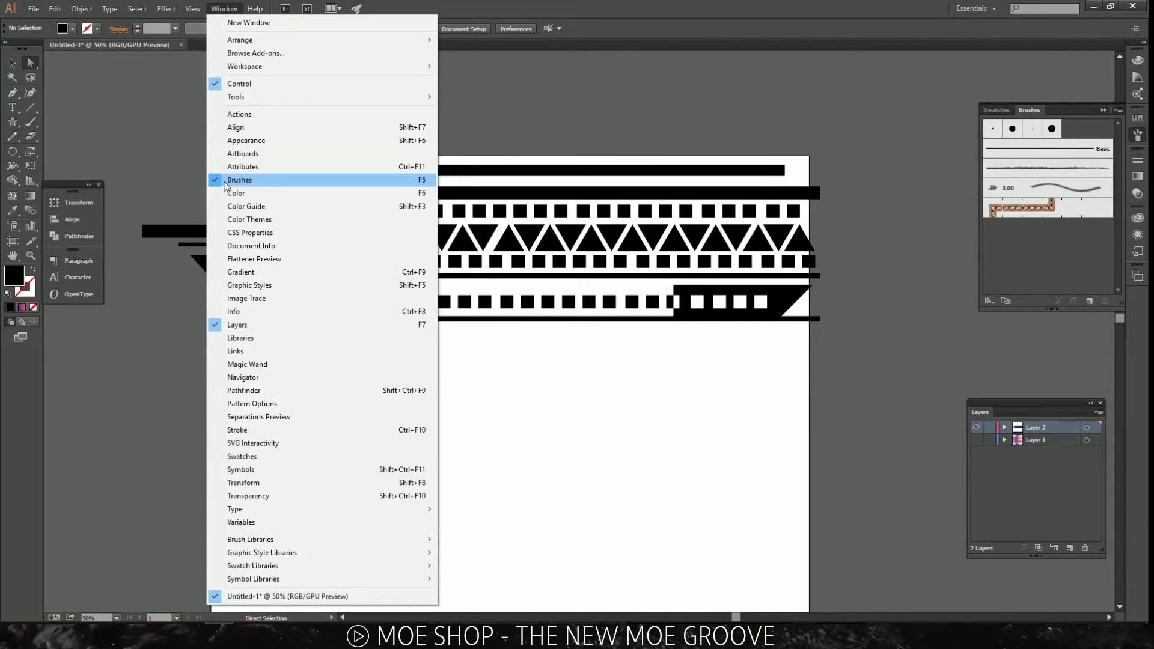
pyautogui.press('Escape')
pyautogui.press('v')
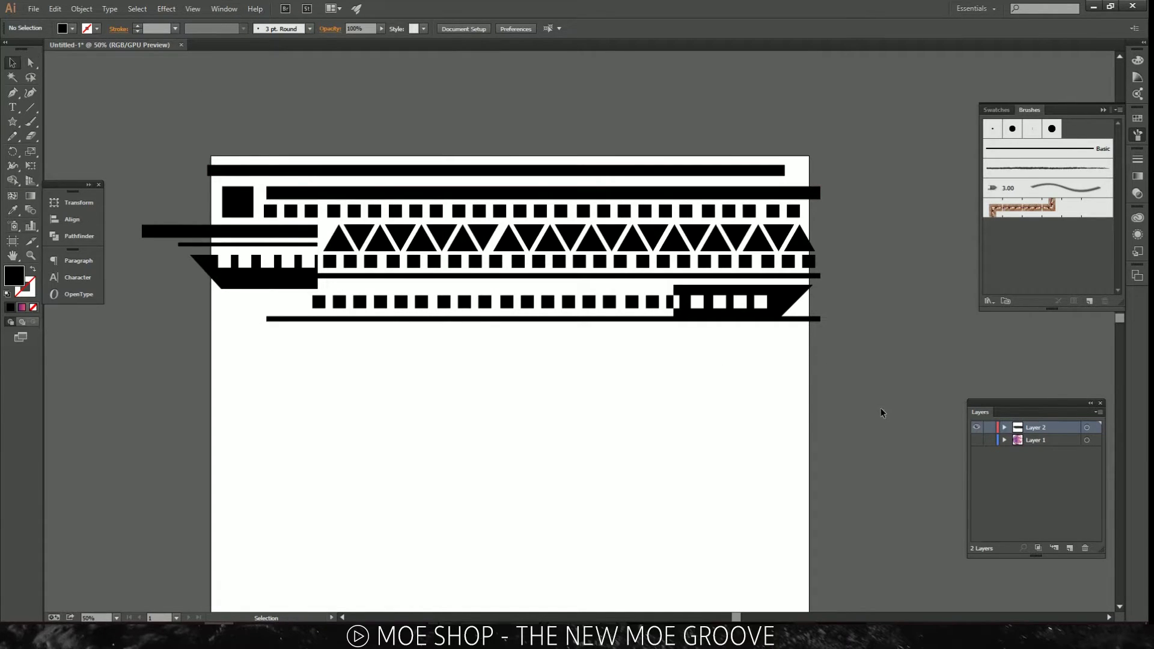
pyautogui.hotkey('ctrl', 'a')
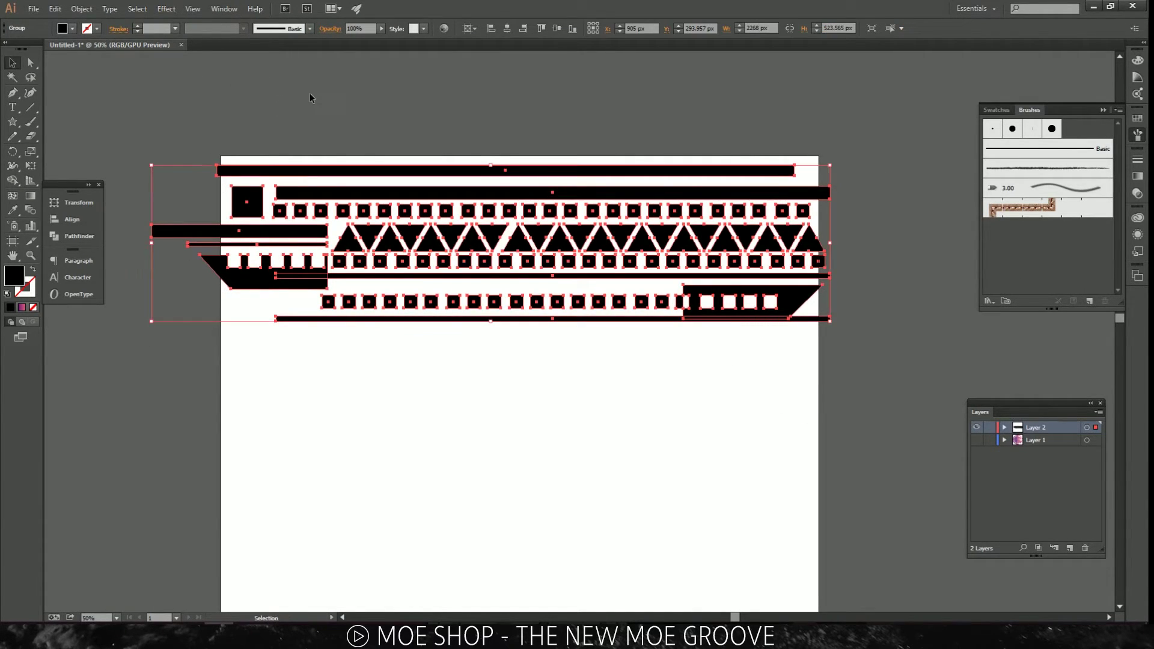
pyautogui.click(366, 129)
pyautogui.moveTo(444, 191)
pyautogui.mouseDown()
pyautogui.moveTo(837, 193)
pyautogui.moveTo(1087, 253)
pyautogui.moveTo(1069, 246)
pyautogui.mouseUp()
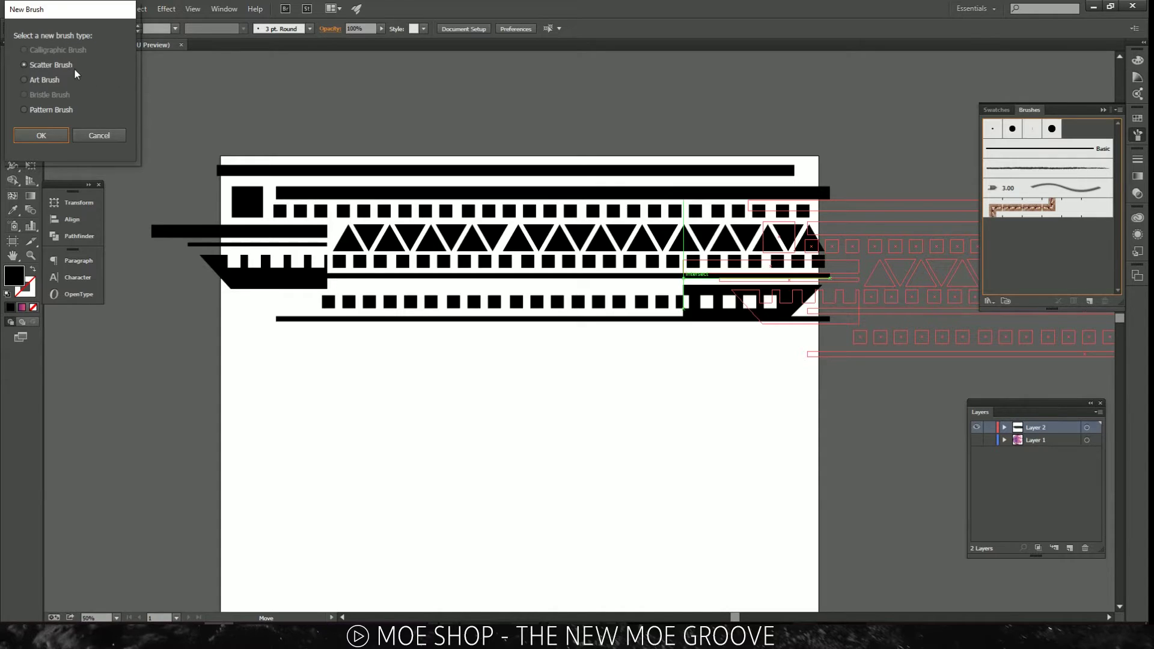
pyautogui.click(48, 110)
pyautogui.click(42, 136)
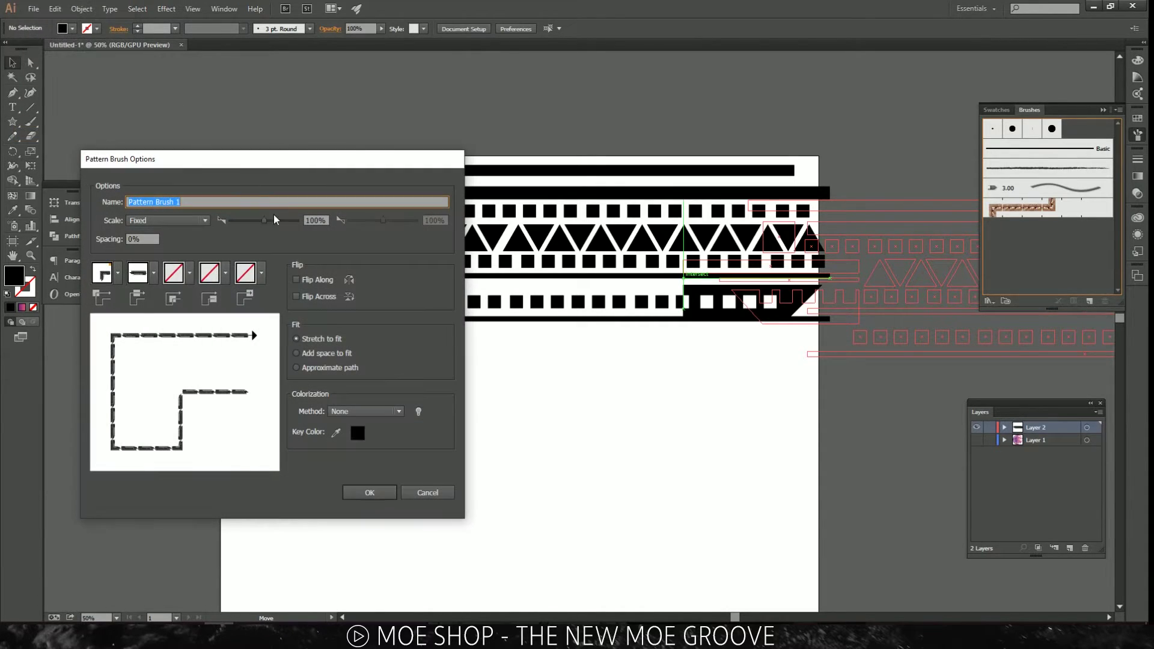
pyautogui.click(427, 492)
# Step: Create an art brush from the whole strip, with fixed 100% width and Stretch to Fit Stroke Length
pyautogui.moveTo(727, 233)
pyautogui.mouseDown()
pyautogui.moveTo(838, 224)
pyautogui.moveTo(1024, 243)
pyautogui.mouseUp()
pyautogui.click(35, 80)
pyautogui.click(39, 133)
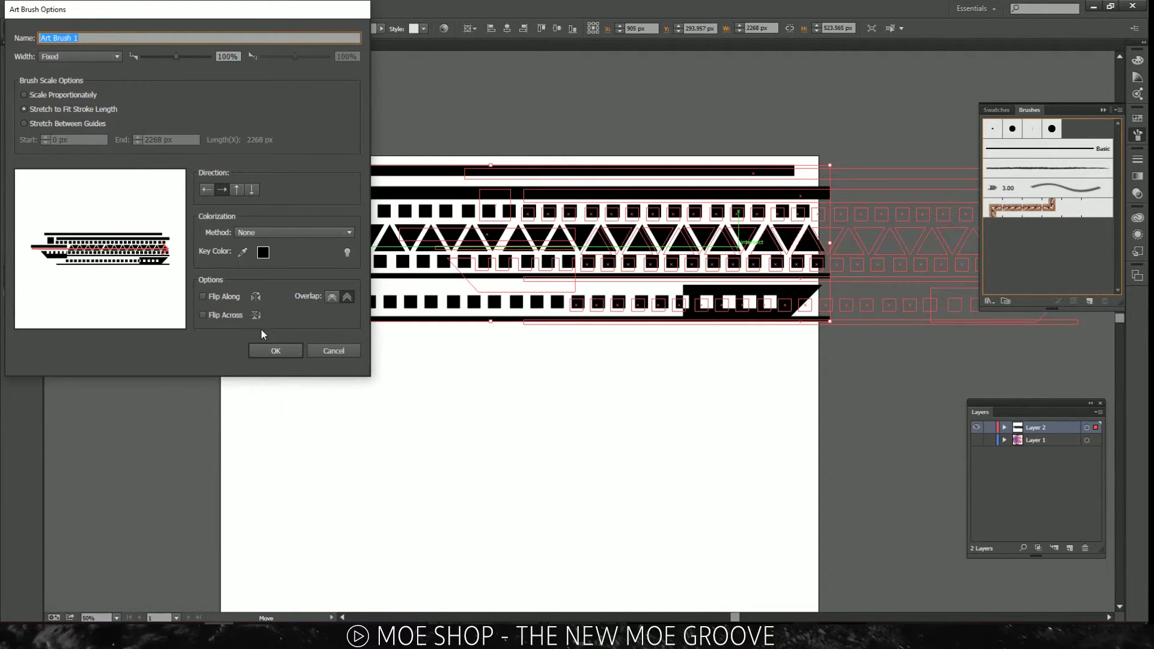
pyautogui.click(275, 350)
# Step: Add a new layer above the strip's layer and hide Layer 2
pyautogui.click(683, 443)
pyautogui.click(1070, 547)
pyautogui.click(975, 442)
# Step: Try painting freehand test strokes with the new strip brush, including a vertical stroke and a large curl, and undo them
pyautogui.press('b')
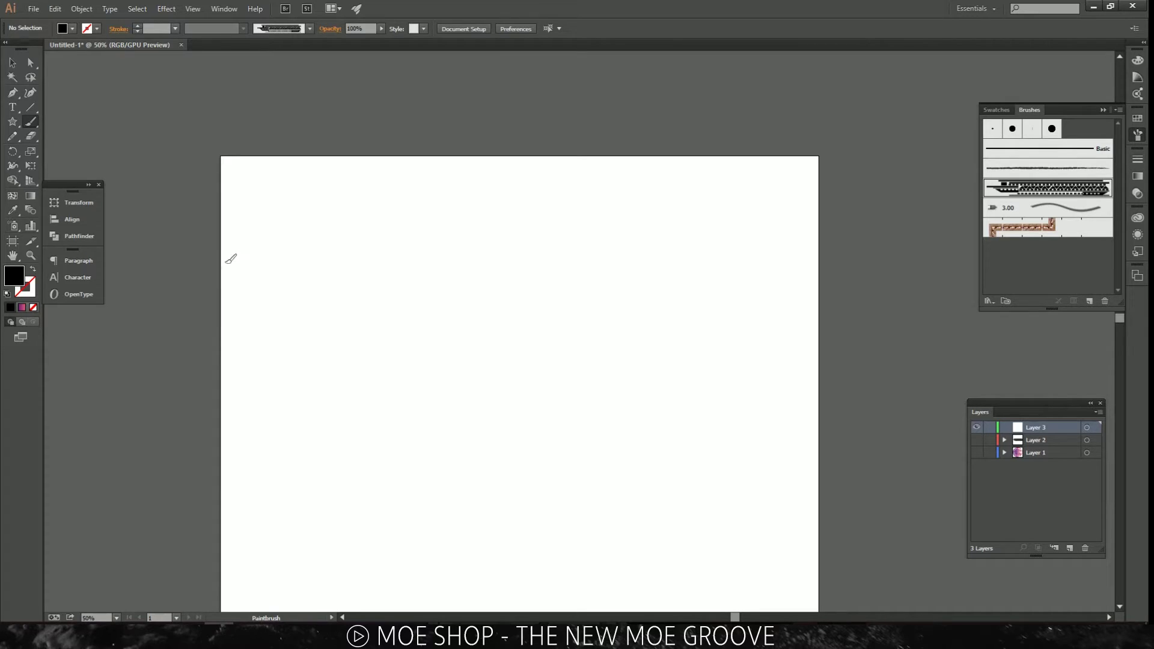
pyautogui.moveTo(418, 238); pyautogui.dragTo(668, 287)
pyautogui.hotkey('ctrl', 'z')
pyautogui.hotkey('ctrl', 'shift', 'z')
pyautogui.hotkey('ctrl', 'z')
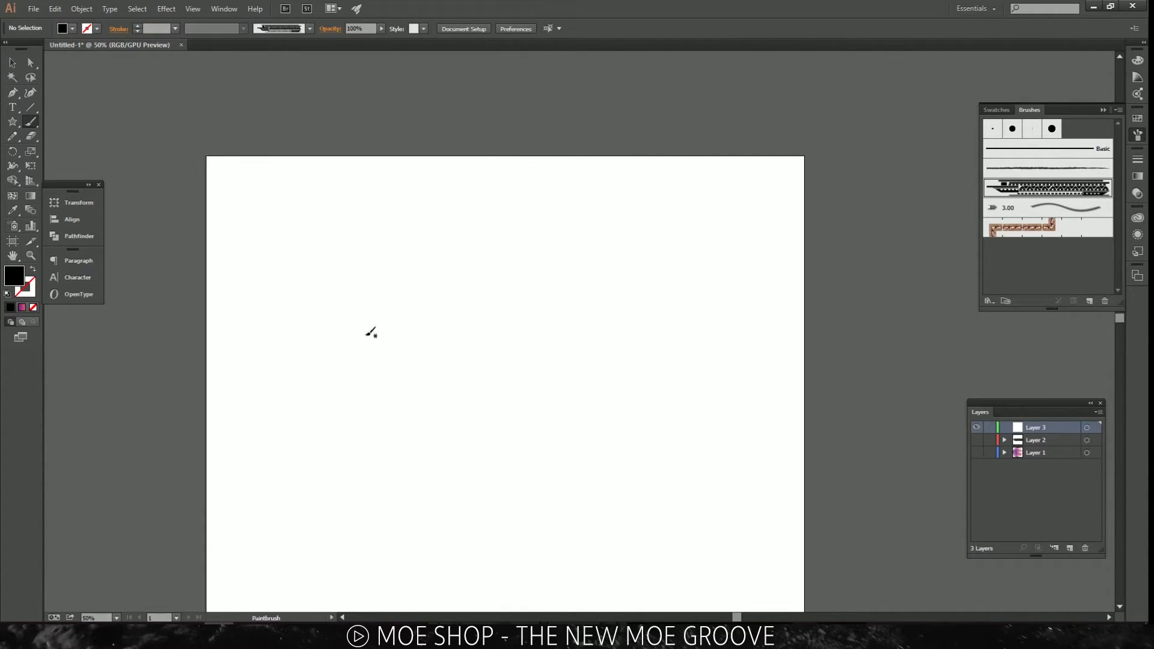
pyautogui.hotkey('ctrl', '-')
pyautogui.moveTo(297, 212); pyautogui.dragTo(305, 443)
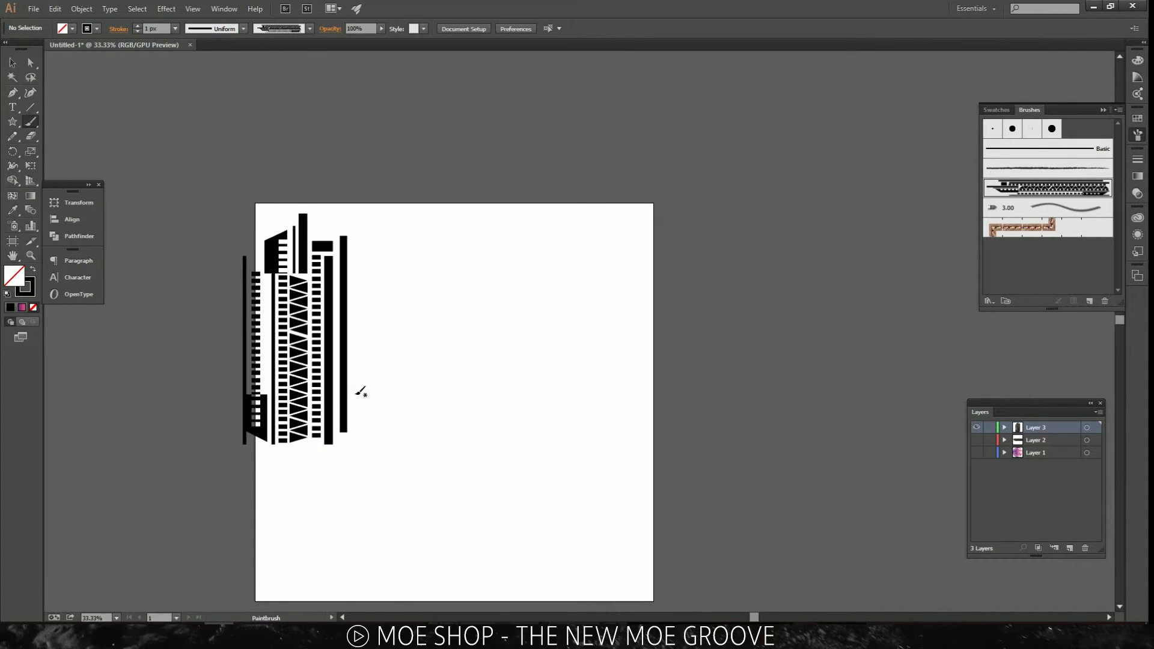
pyautogui.scroll(-3, 314, 399)
pyautogui.hotkey('ctrl', 'z')
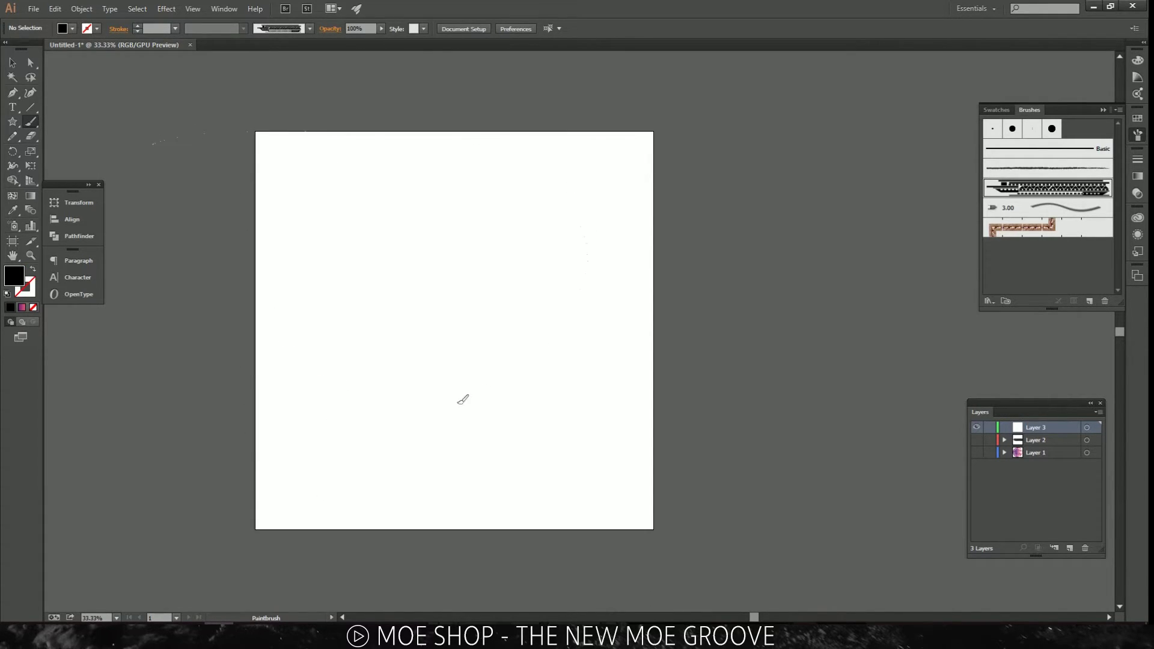
pyautogui.moveTo(430, 281)
pyautogui.mouseDown()
pyautogui.moveTo(126, 323)
pyautogui.moveTo(626, 154)
pyautogui.mouseUp()
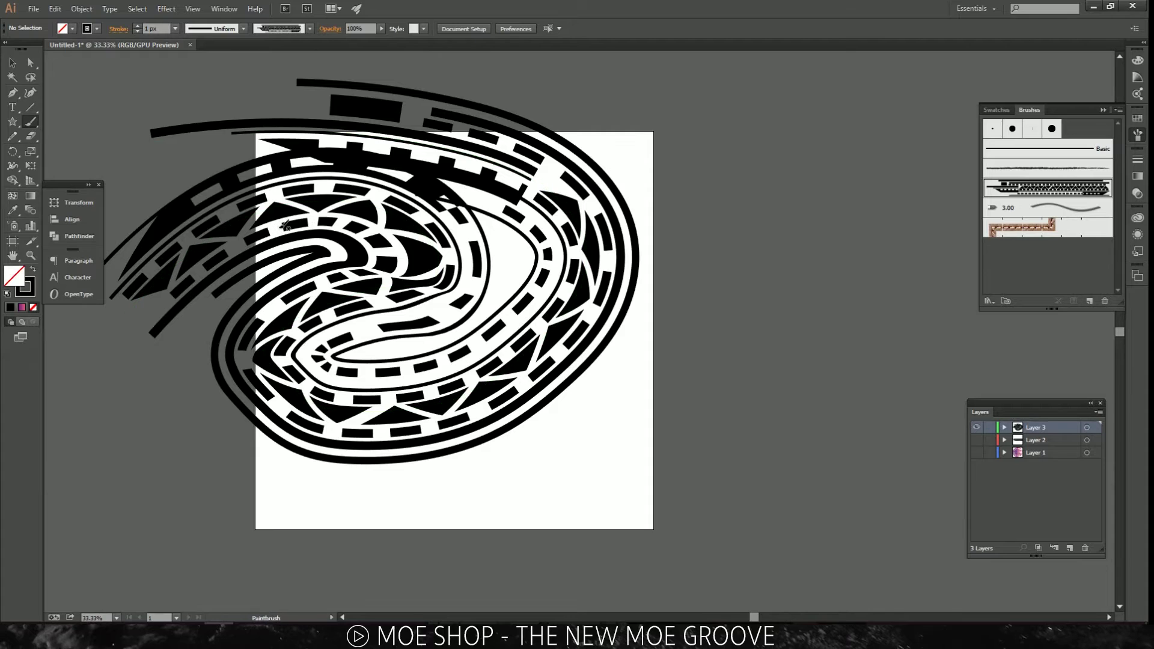
pyautogui.hotkey('ctrl', 'z')
# Step: Try painting four strip-brush strokes along the four sides of the artboard, and undo them
pyautogui.moveTo(278, 165); pyautogui.dragTo(595, 142)
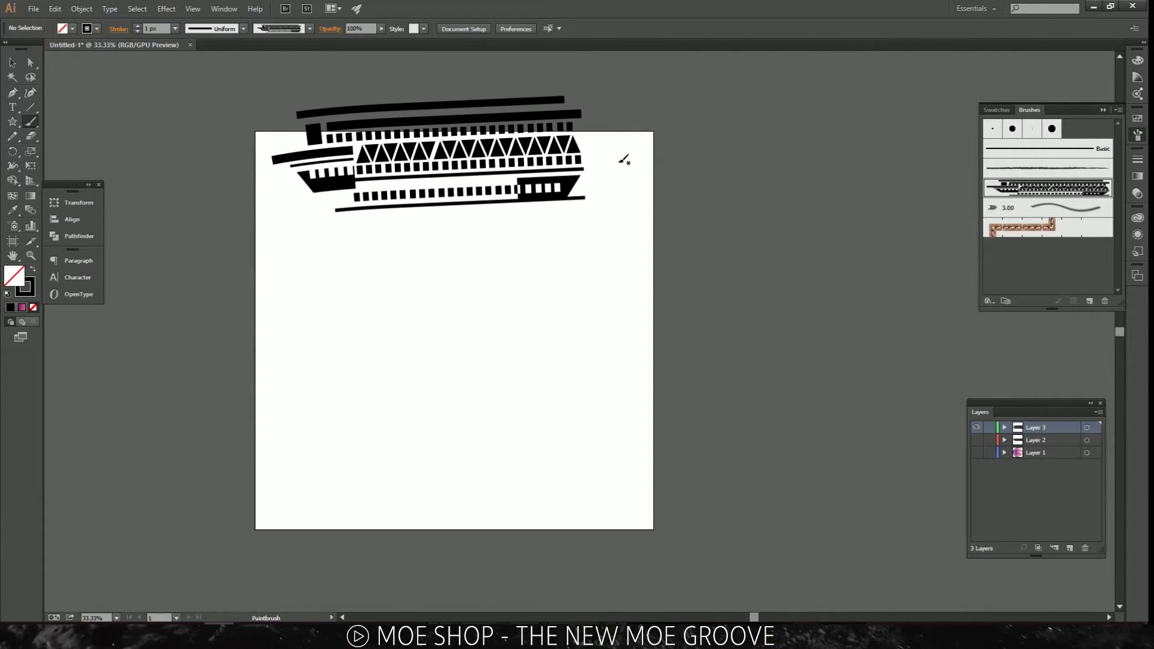
pyautogui.moveTo(612, 352); pyautogui.dragTo(597, 414)
pyautogui.moveTo(529, 385); pyautogui.dragTo(275, 386)
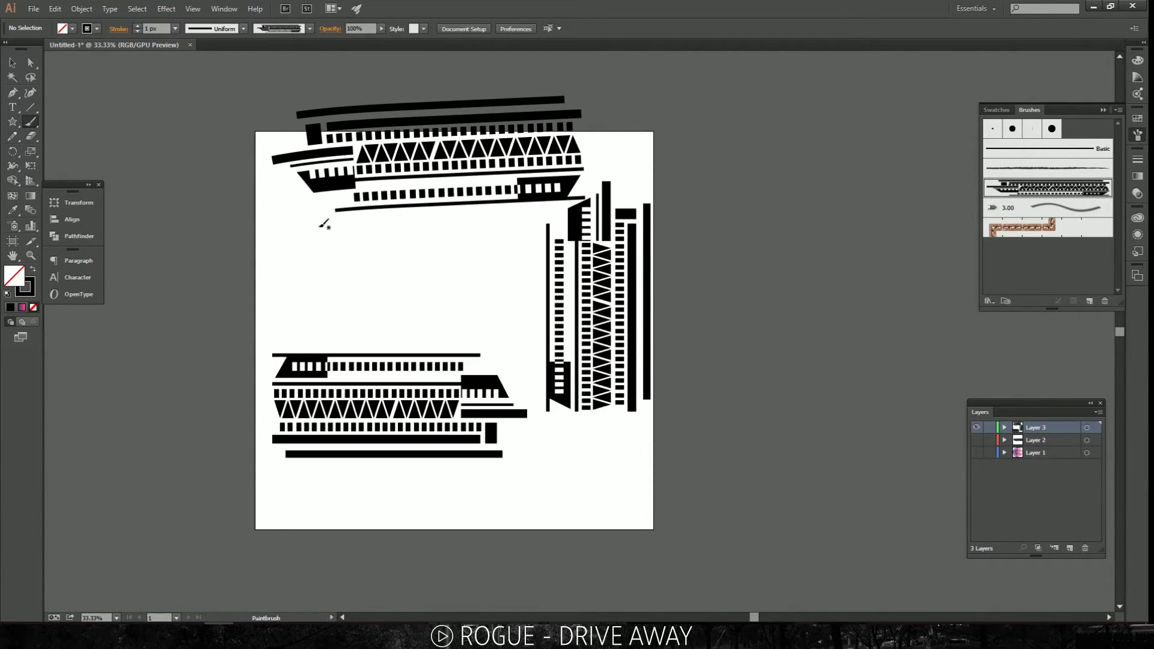
pyautogui.moveTo(323, 231); pyautogui.dragTo(309, 365)
pyautogui.hotkey('ctrl', 'z')
pyautogui.hotkey('ctrl', 'z')
pyautogui.hotkey('ctrl', 'z')
pyautogui.hotkey('ctrl', 'z')
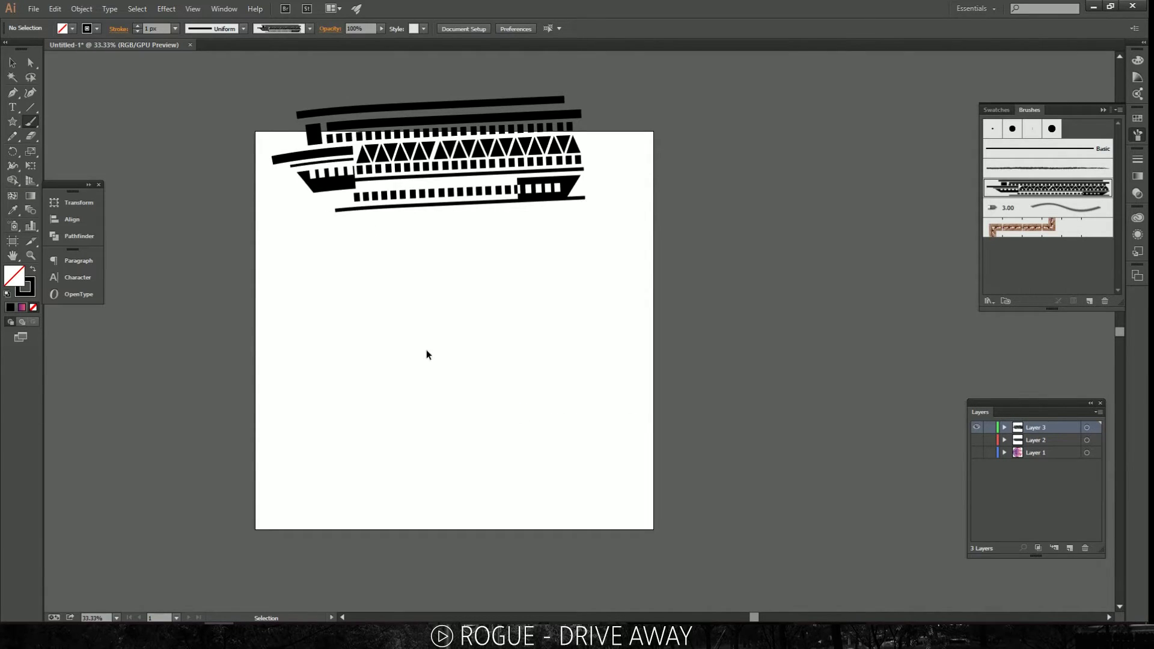
# Step: Draw a black circle about 1497 px in diameter and centre it on the artboard
pyautogui.press('a')
pyautogui.moveTo(12, 121); pyautogui.dragTo(12, 122)
pyautogui.moveTo(60, 159); pyautogui.dragTo(60, 159)
pyautogui.moveTo(287, 161); pyautogui.dragTo(586, 459)
pyautogui.press('v')
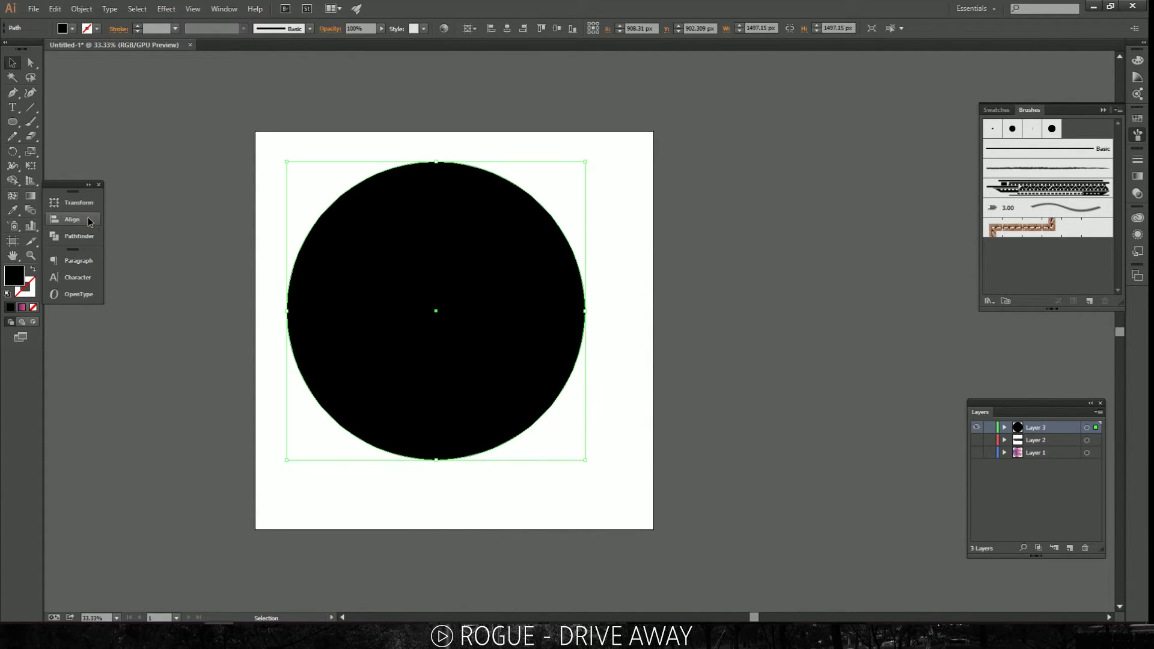
pyautogui.click(87, 220)
pyautogui.click(210, 220)
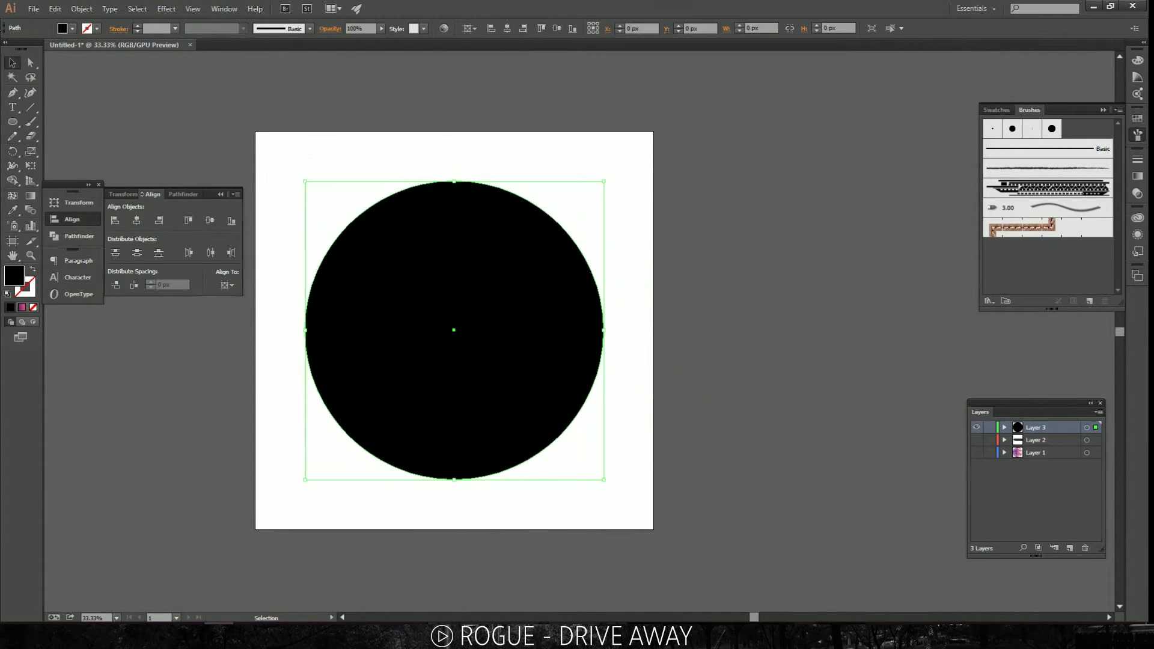
# Step: Remove the circle's fill and shrink it about its centre to about 1034 px in diameter
pyautogui.click(73, 28)
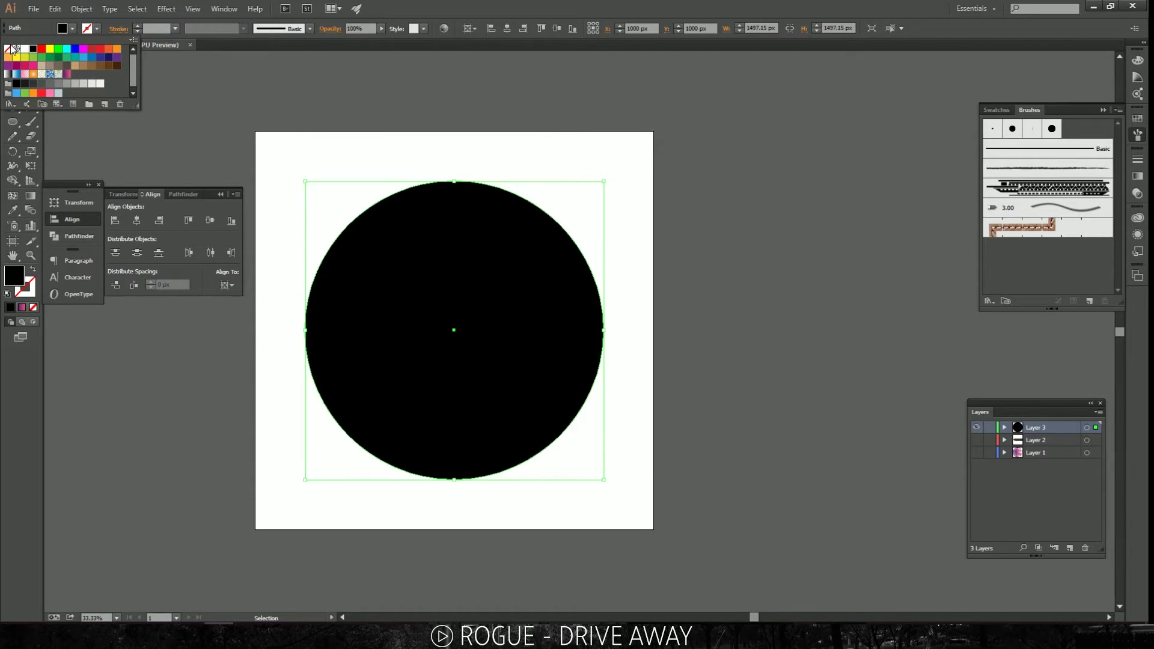
pyautogui.click(12, 48)
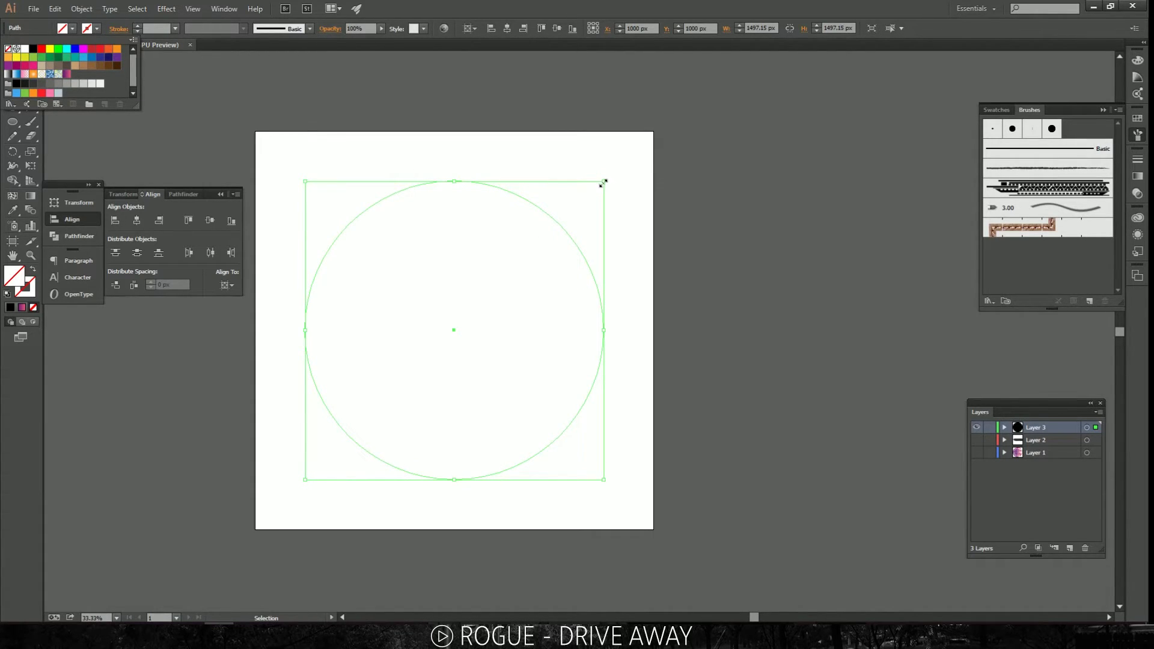
pyautogui.keyDown('shift'); pyautogui.click(583, 198); pyautogui.keyUp('shift')
pyautogui.moveTo(605, 182); pyautogui.dragTo(556, 227)
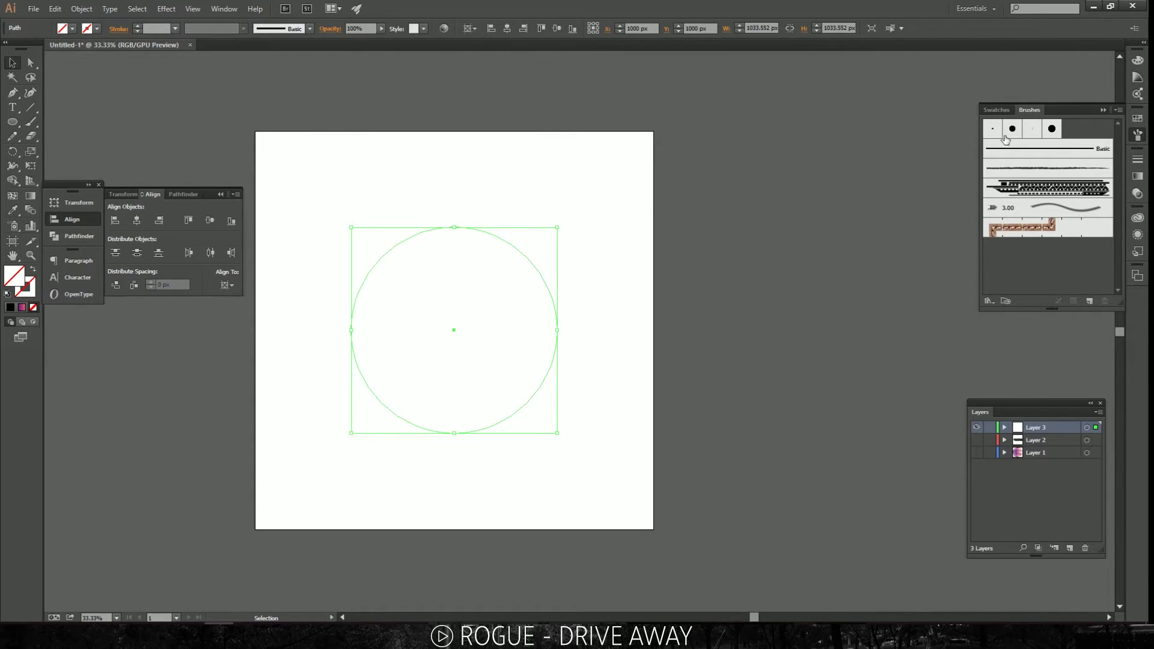
# Step: Apply the strip art brush to the circle
pyautogui.click(1026, 191)
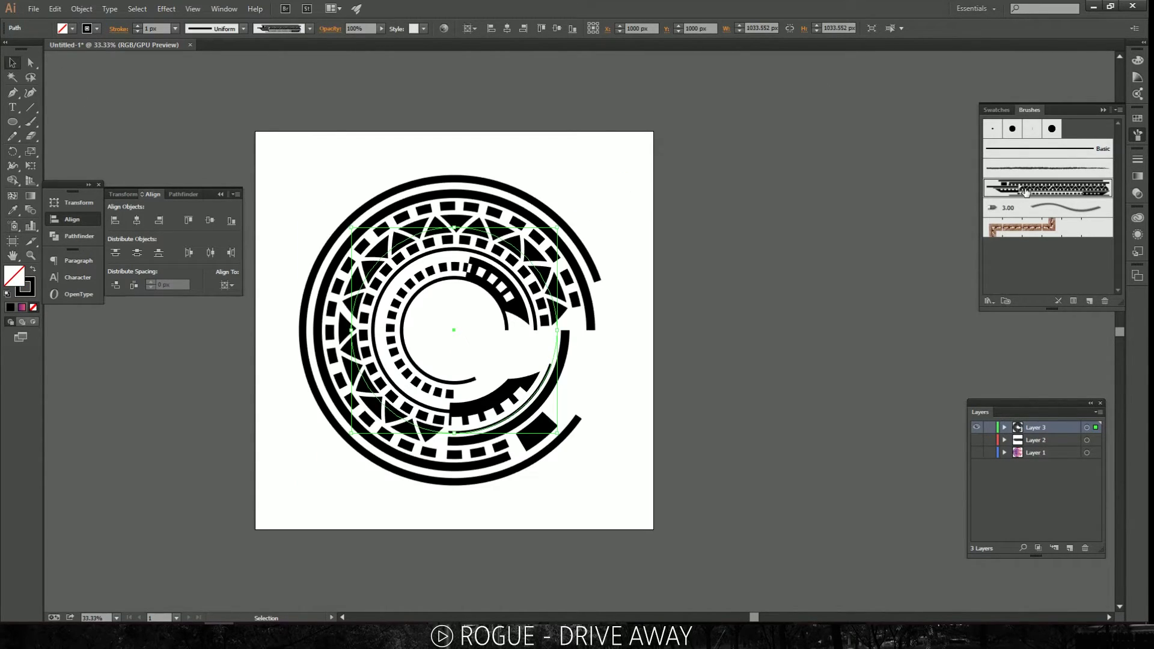
pyautogui.click(769, 262)
# Step: Try setting the brushed circle's stroke weight to 0.25
pyautogui.click(482, 242)
pyautogui.click(134, 30)
pyautogui.write('.25')
pyautogui.press('Return')
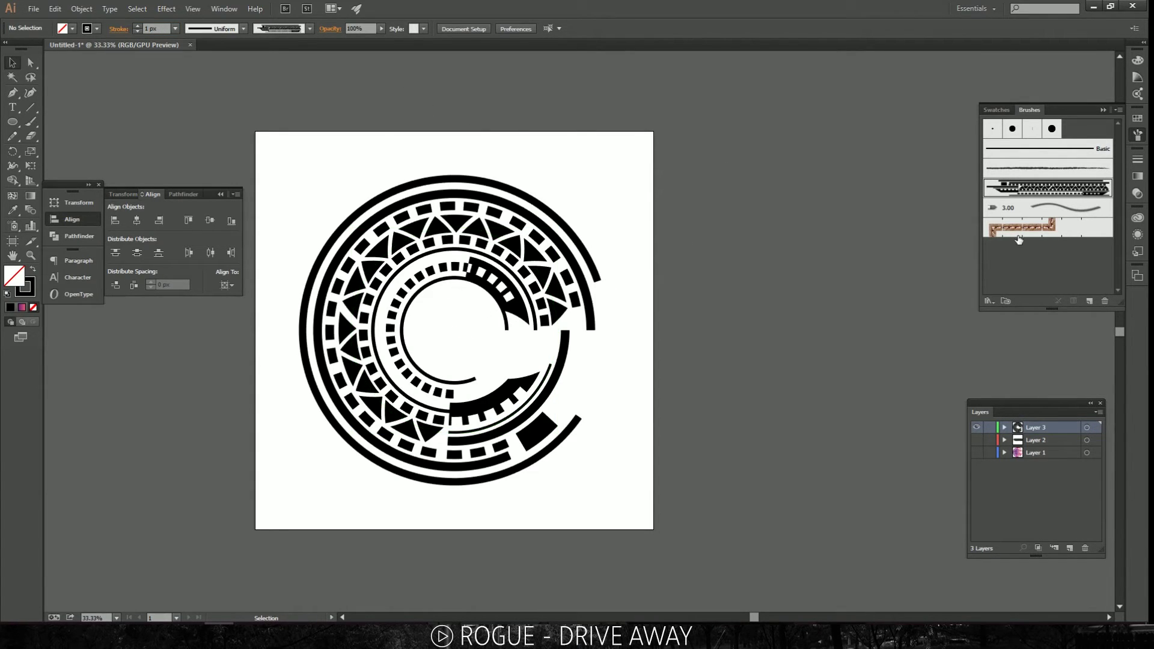
# Step: Raise the strip art brush's fixed width to 135%
pyautogui.doubleClick(1026, 190)
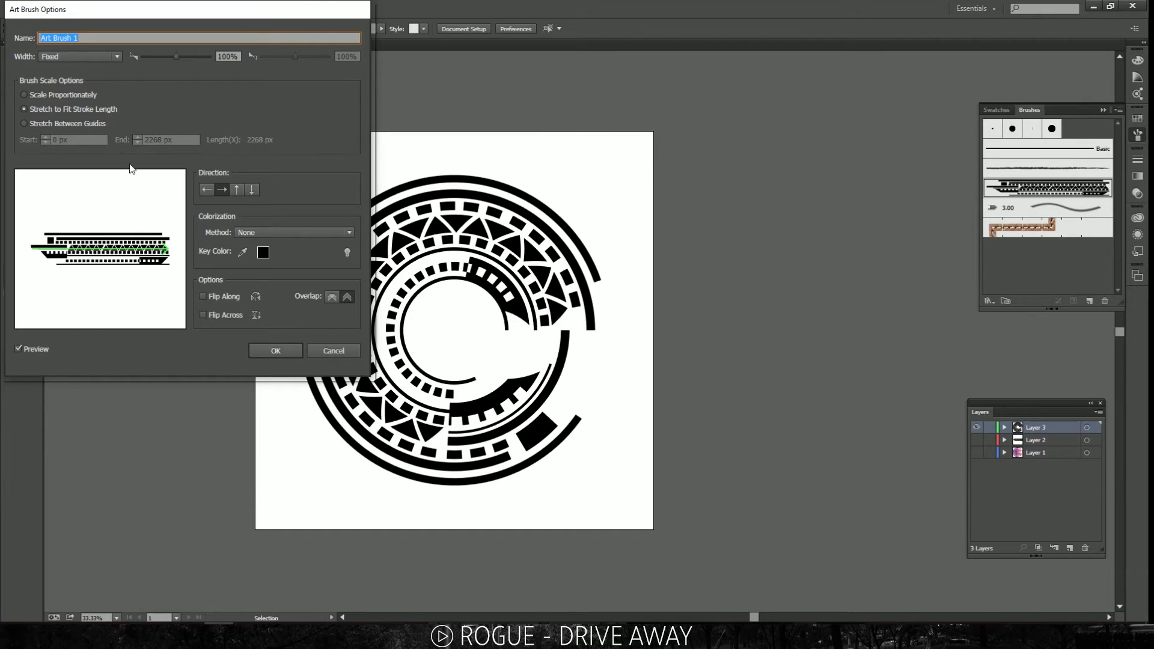
pyautogui.moveTo(171, 56); pyautogui.dragTo(182, 55)
# Step: Compare the Stretch Between Guides and Scale Proportionately brush scaling on the ring, and return to Stretch to Fit Stroke Length
pyautogui.click(75, 56)
pyautogui.click(98, 131)
pyautogui.click(92, 124)
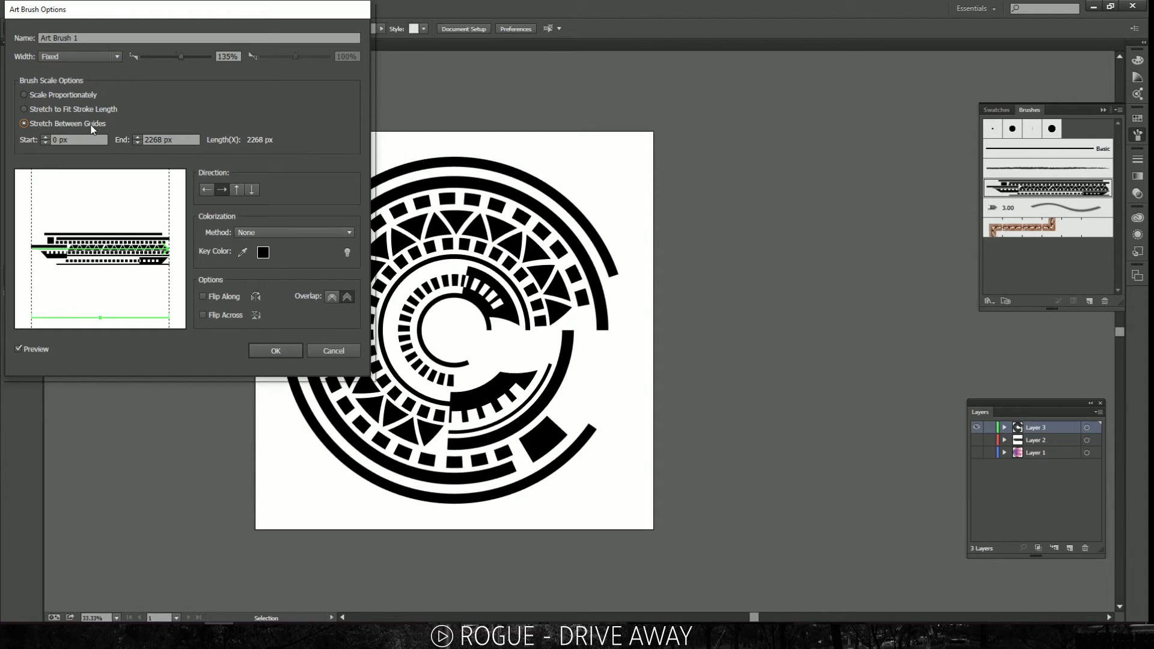
pyautogui.click(62, 108)
pyautogui.click(62, 95)
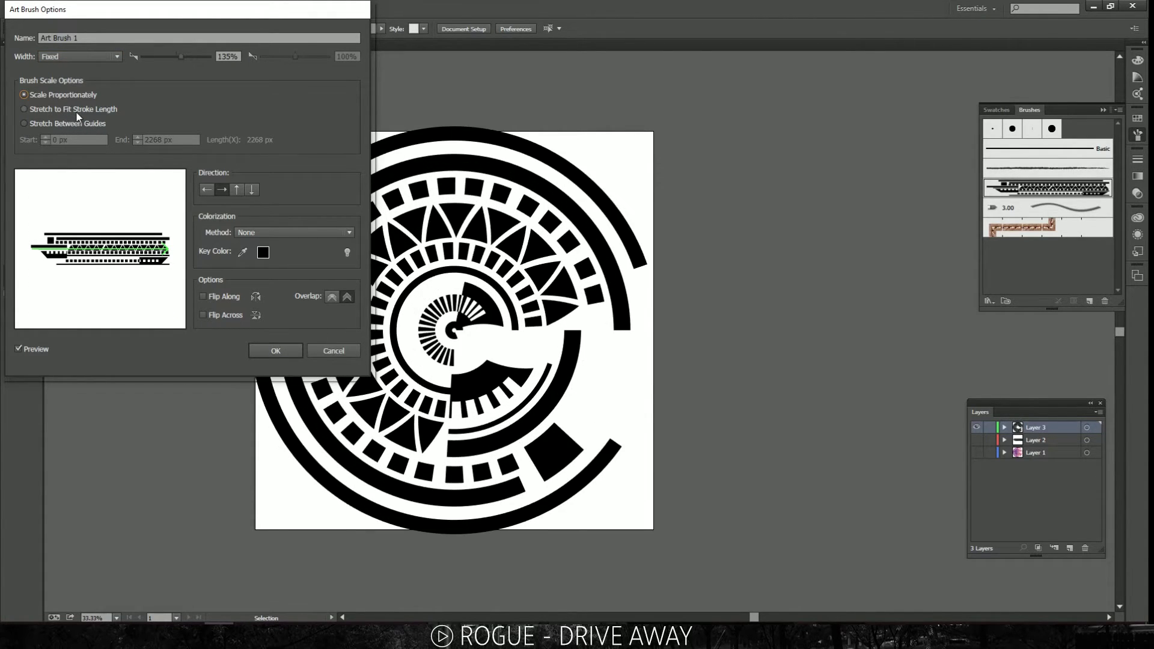
pyautogui.click(77, 112)
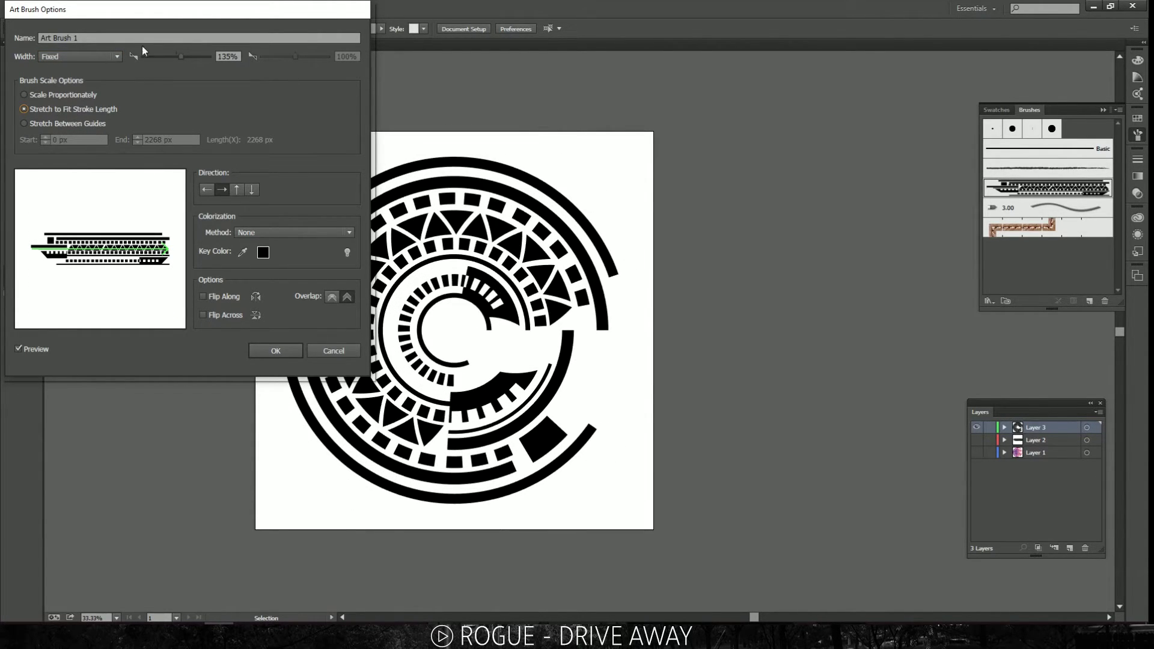
pyautogui.click(73, 95)
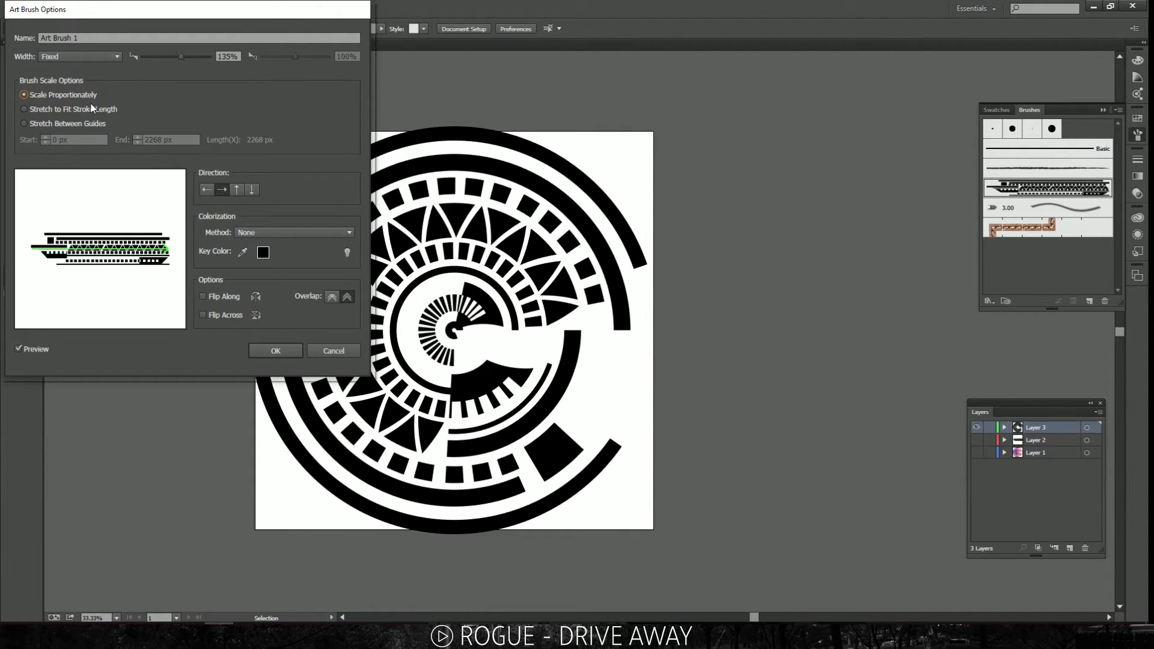
pyautogui.click(91, 109)
pyautogui.click(81, 95)
pyautogui.click(94, 110)
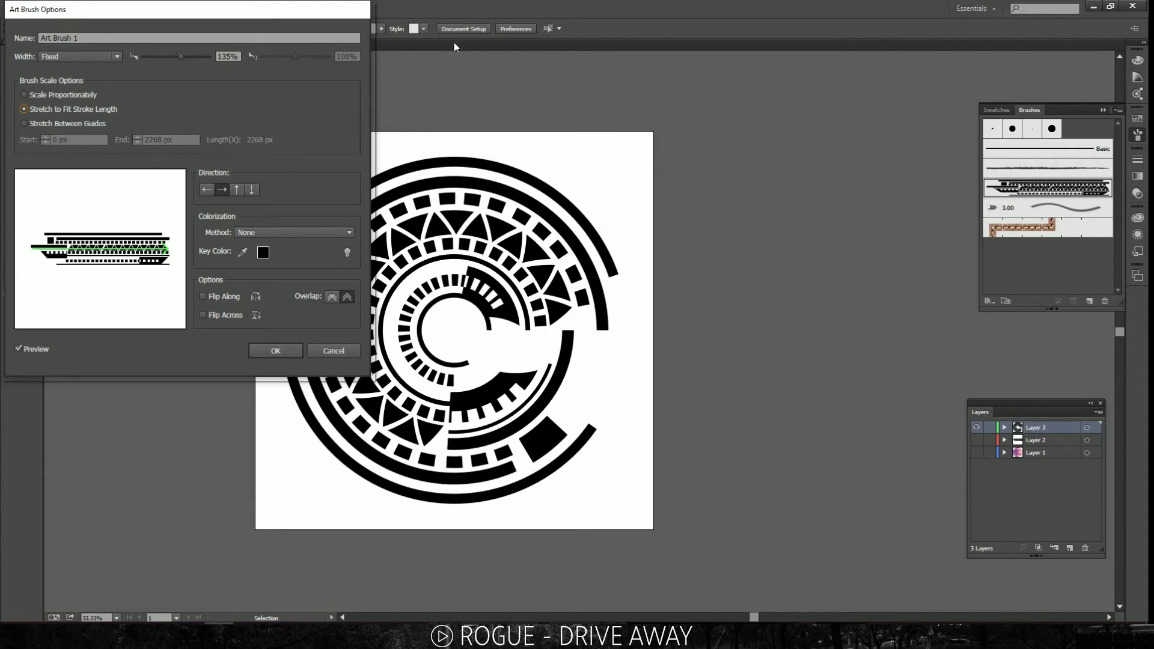
# Step: Confirm the brush options and apply the changes to the existing strokes
pyautogui.click(277, 350)
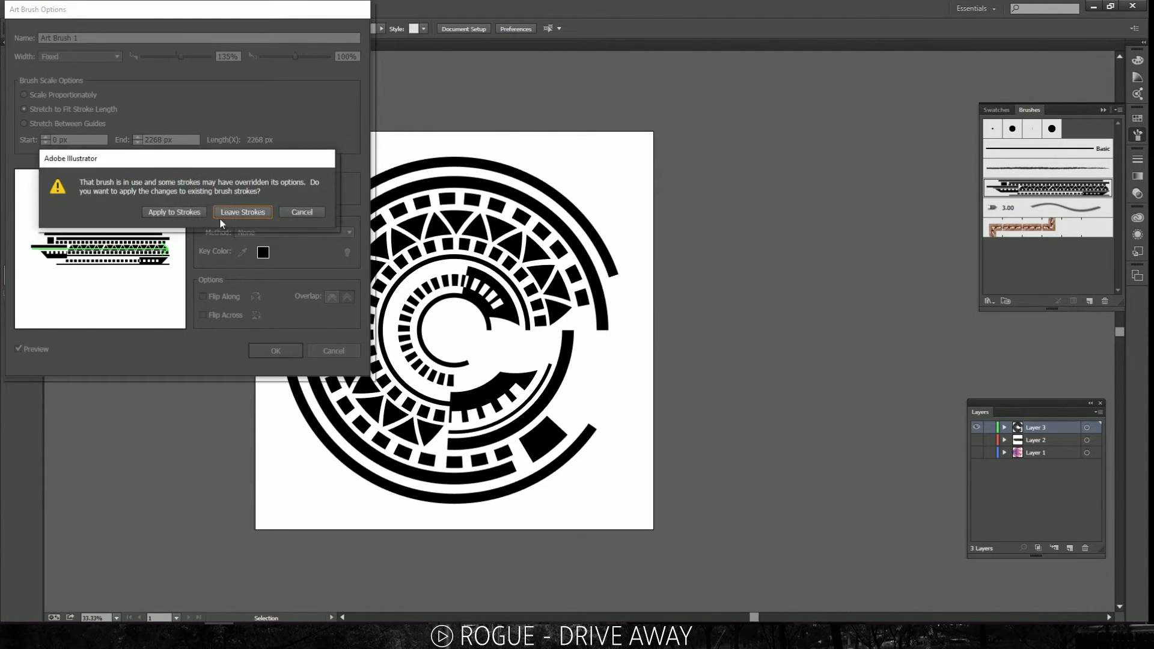
pyautogui.click(191, 213)
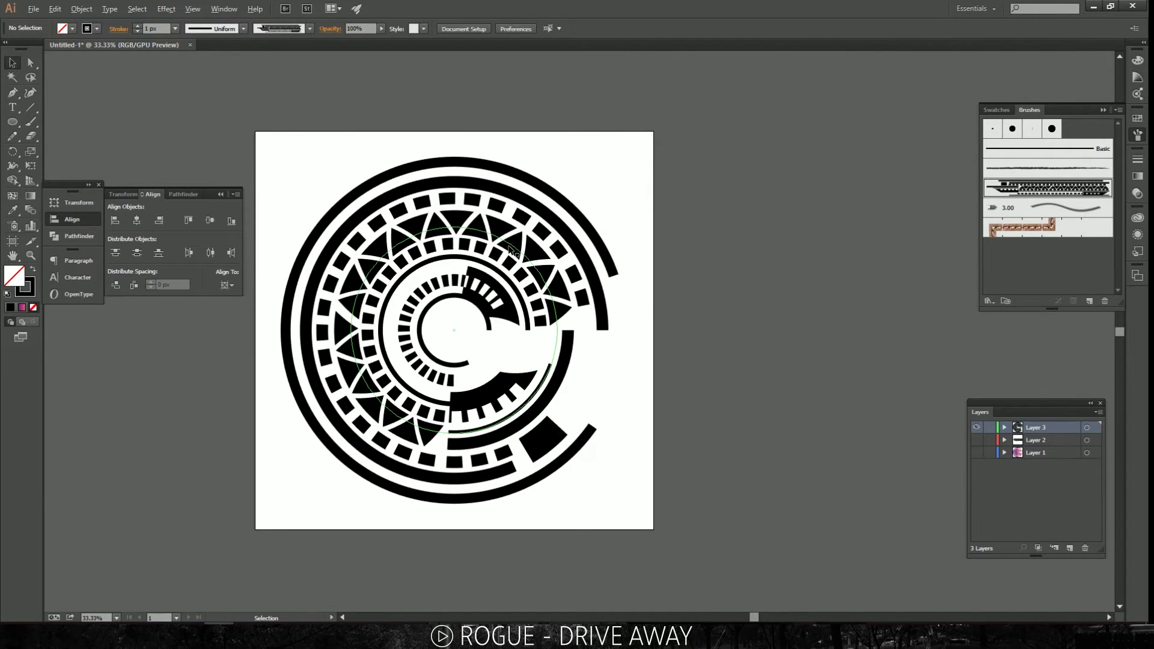
# Step: Convert the brushed circle into filled shapes with Outline Stroke
pyautogui.scroll(1, 447, 268)
pyautogui.scroll(-1, 421, 227)
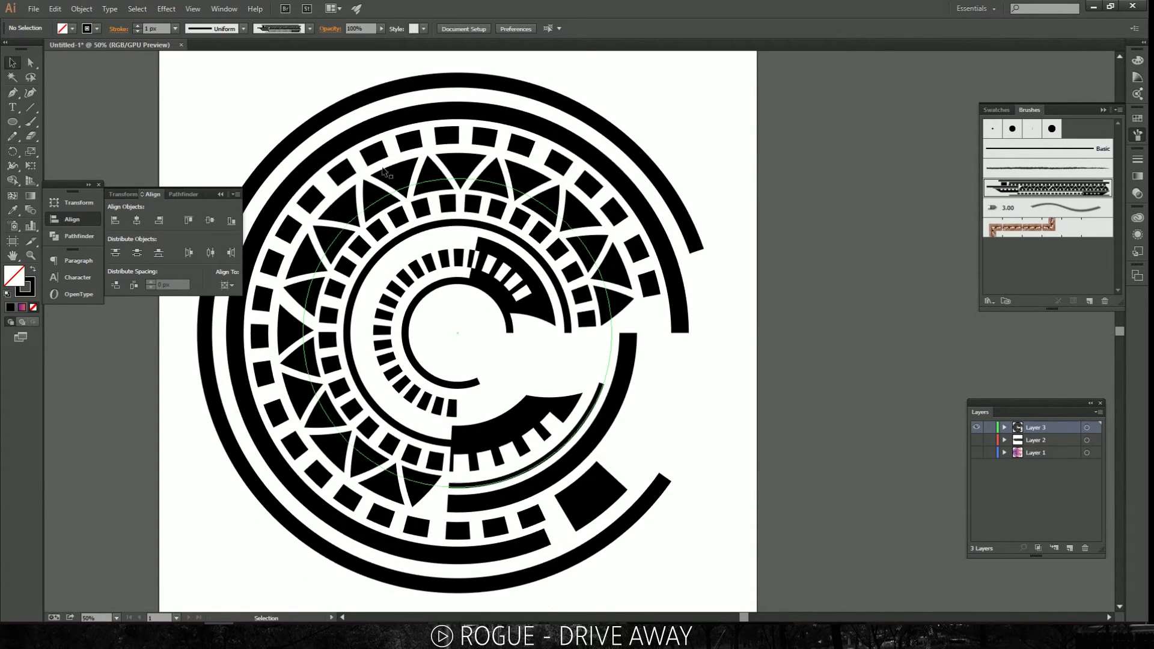
pyautogui.click(404, 191)
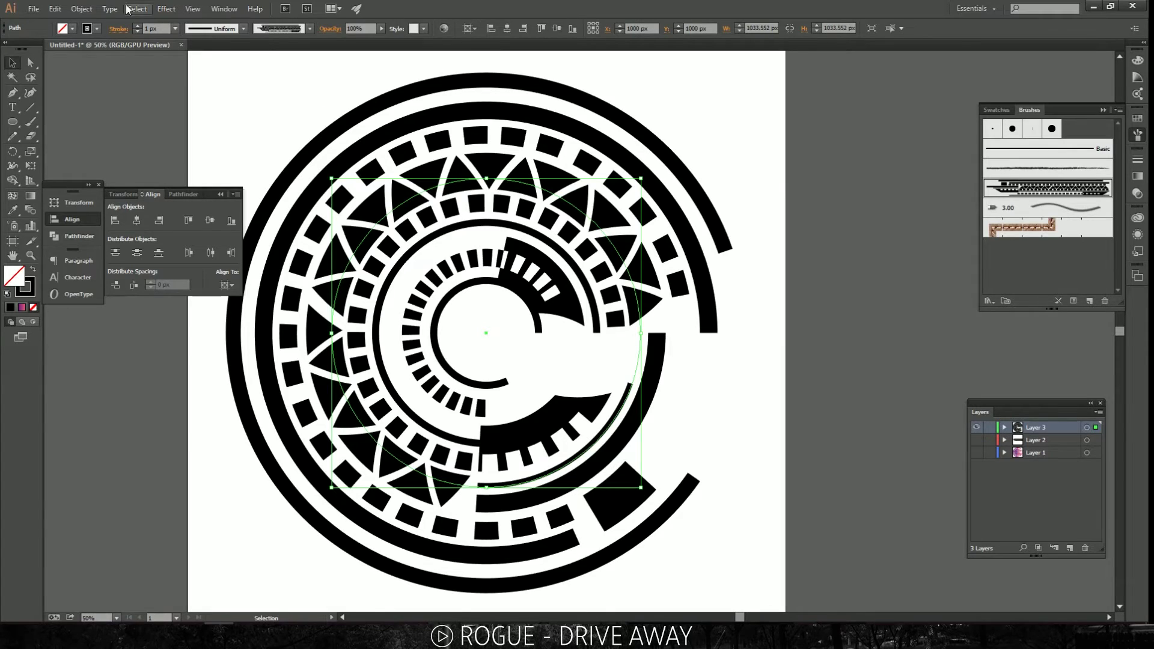
pyautogui.click(81, 8)
pyautogui.moveTo(129, 251)
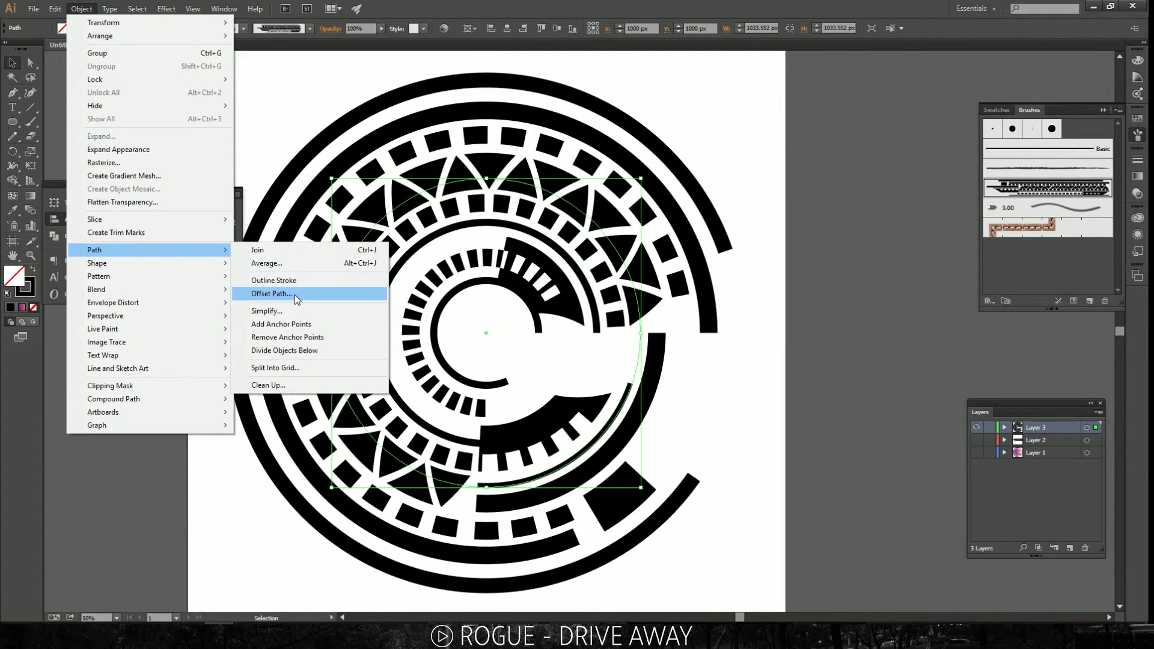
pyautogui.click(303, 280)
pyautogui.click(738, 386)
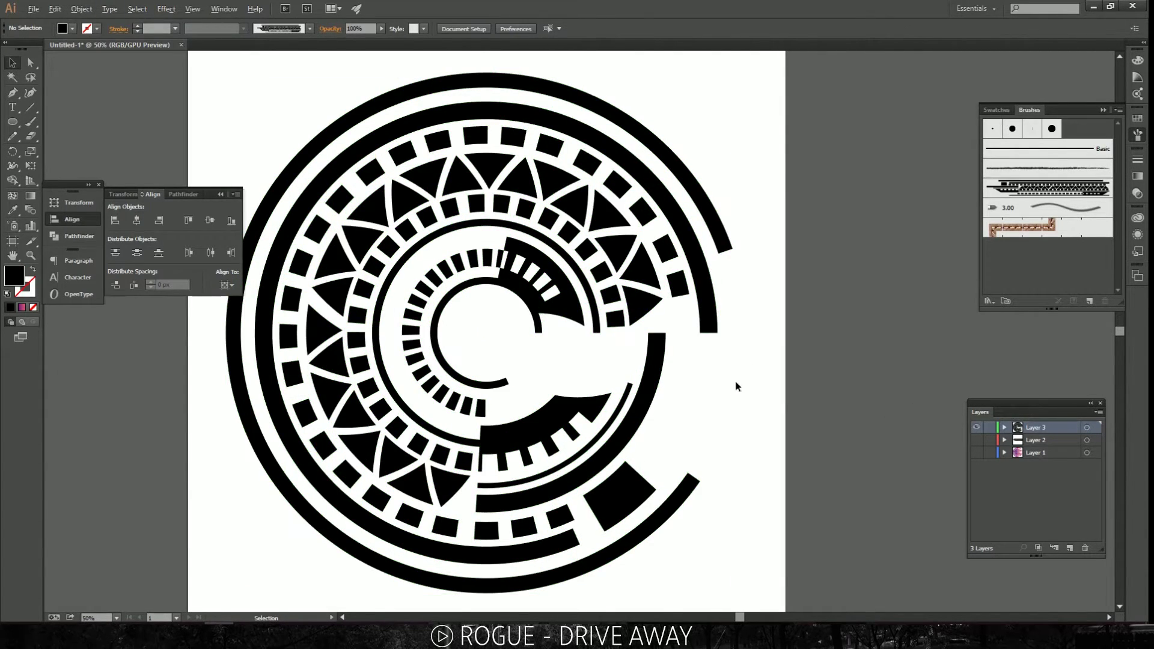
pyautogui.scroll(1, 736, 384)
pyautogui.press('a')
pyautogui.scroll(3, 606, 286)
pyautogui.moveTo(617, 274); pyautogui.dragTo(674, 280)
pyautogui.click(755, 312)
pyautogui.scroll(-5, 695, 291)
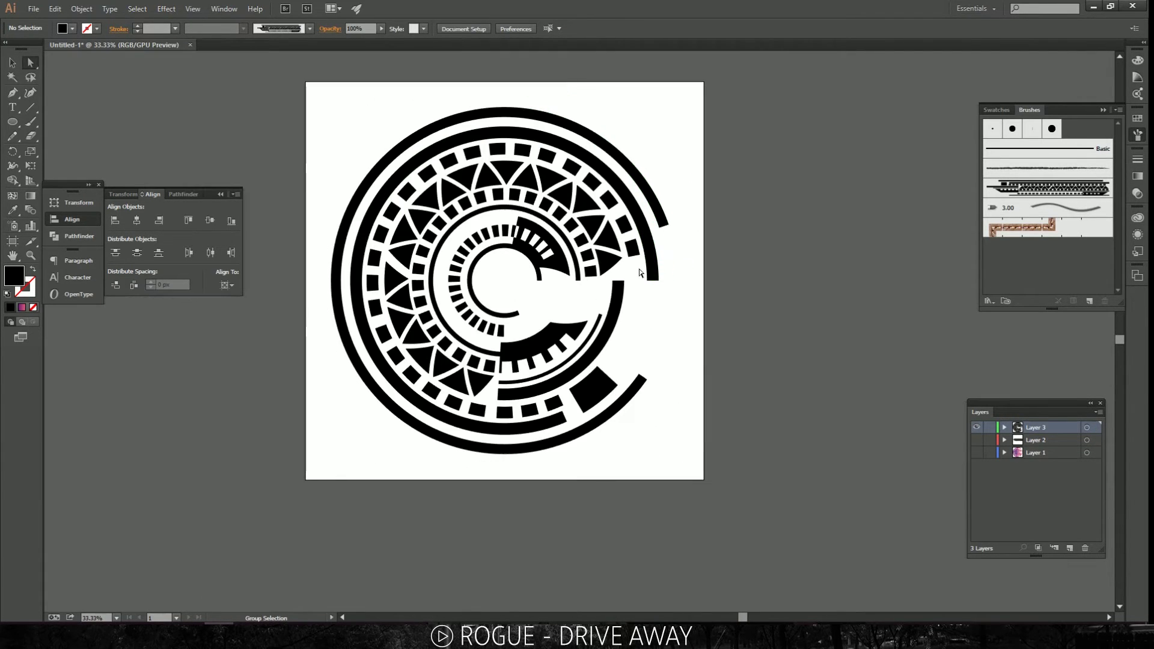
# Step: Fill the whole ring artwork with the linear purple-to-pink gradient
pyautogui.press('v')
pyautogui.hotkey('ctrl', 'a')
pyautogui.scroll(1, 829, 294)
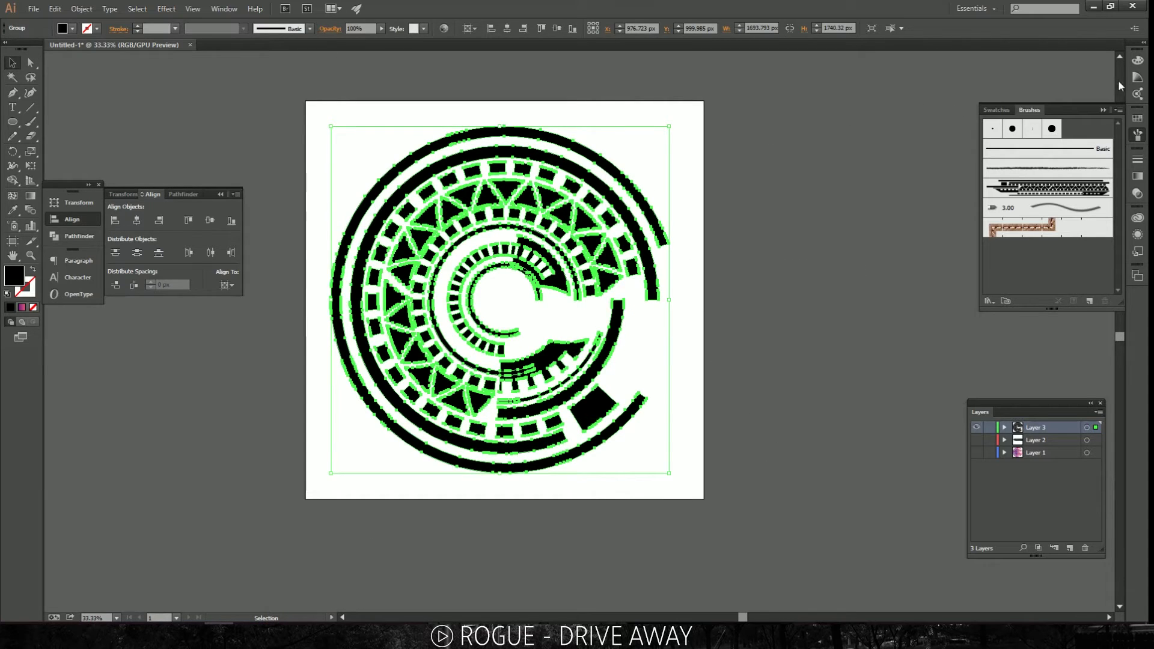
pyautogui.click(1137, 176)
pyautogui.click(1029, 230)
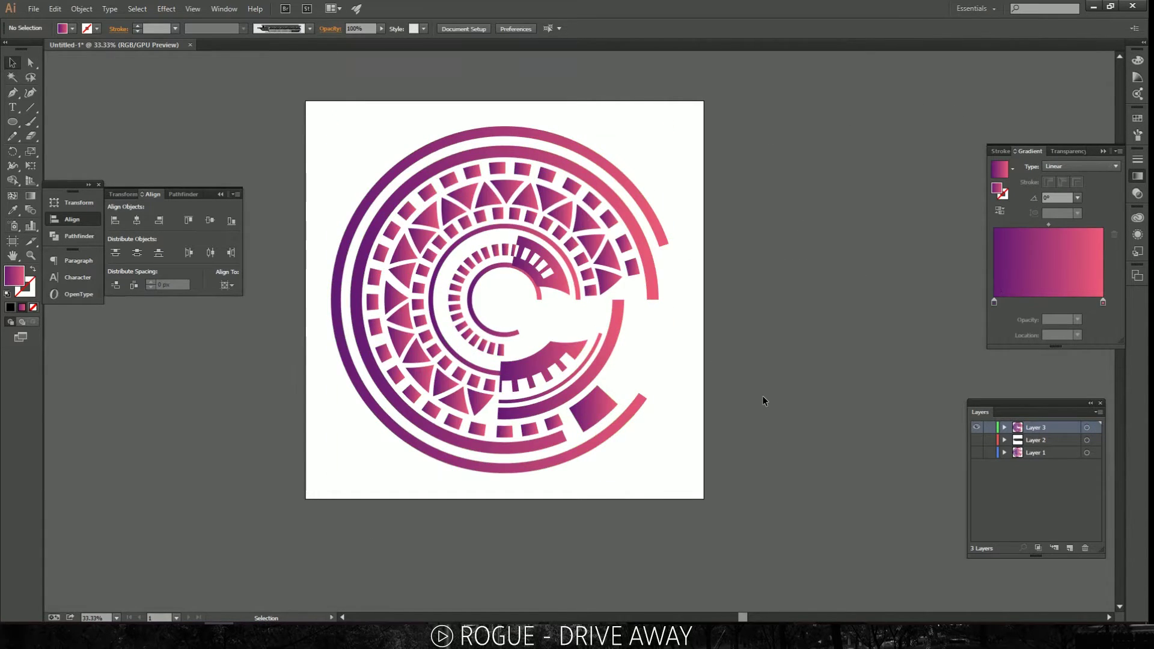
# Step: Try a pure blue start color and an orange end color for the ring's gradient, using swatches
pyautogui.doubleClick(993, 303)
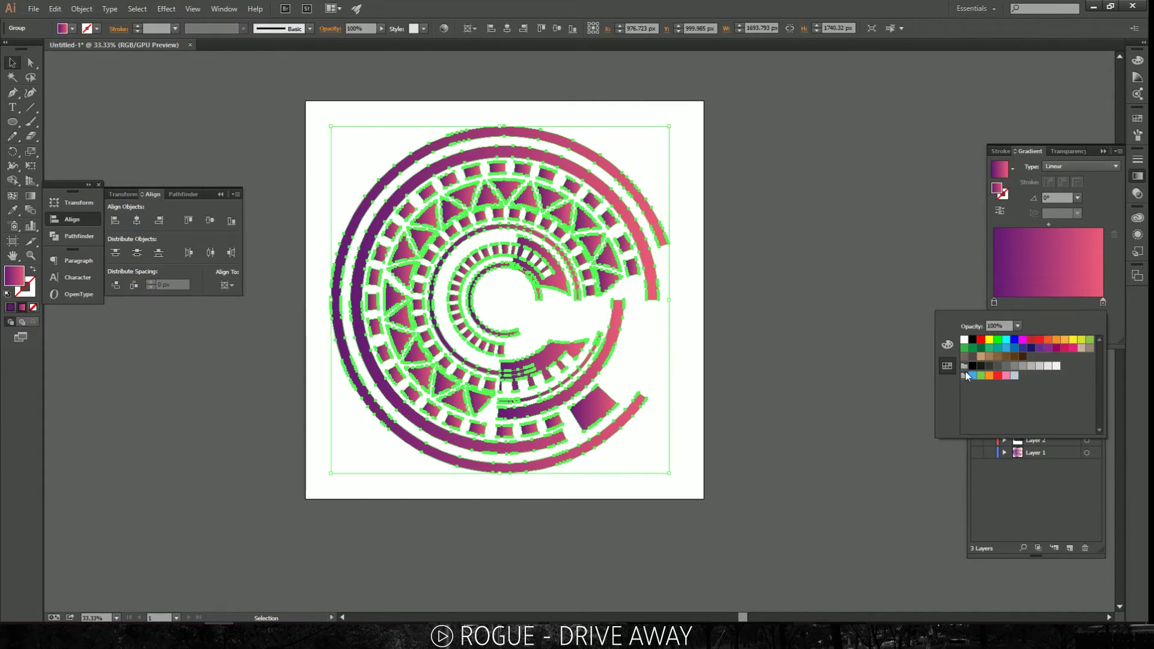
pyautogui.click(1014, 340)
pyautogui.doubleClick(1102, 303)
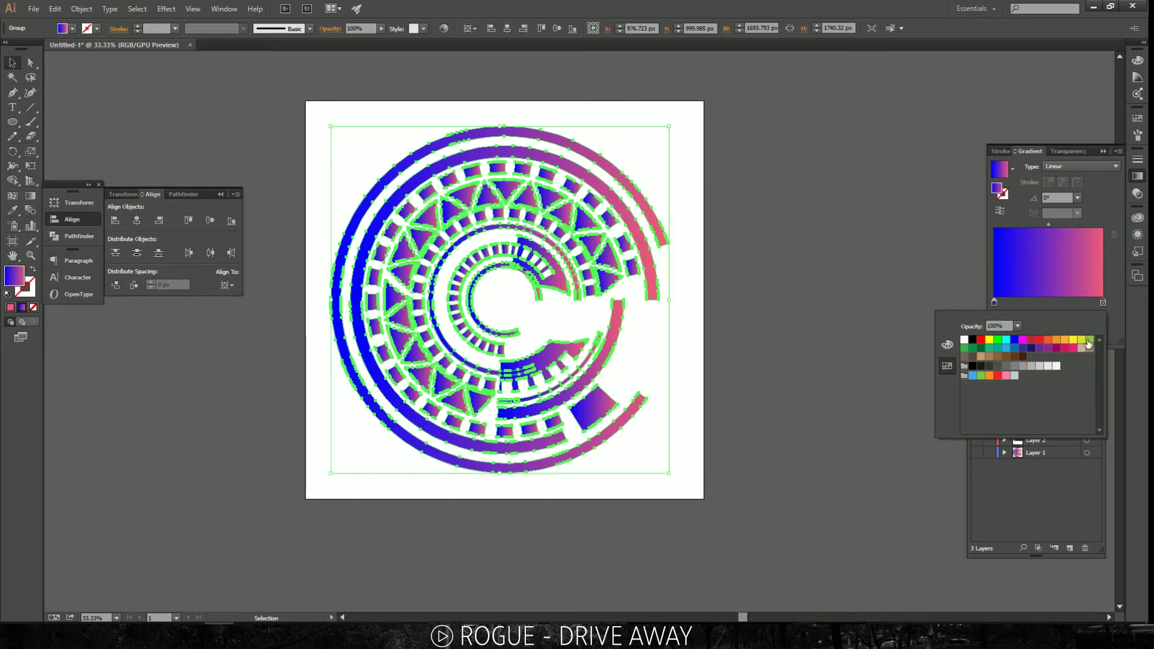
pyautogui.click(1064, 340)
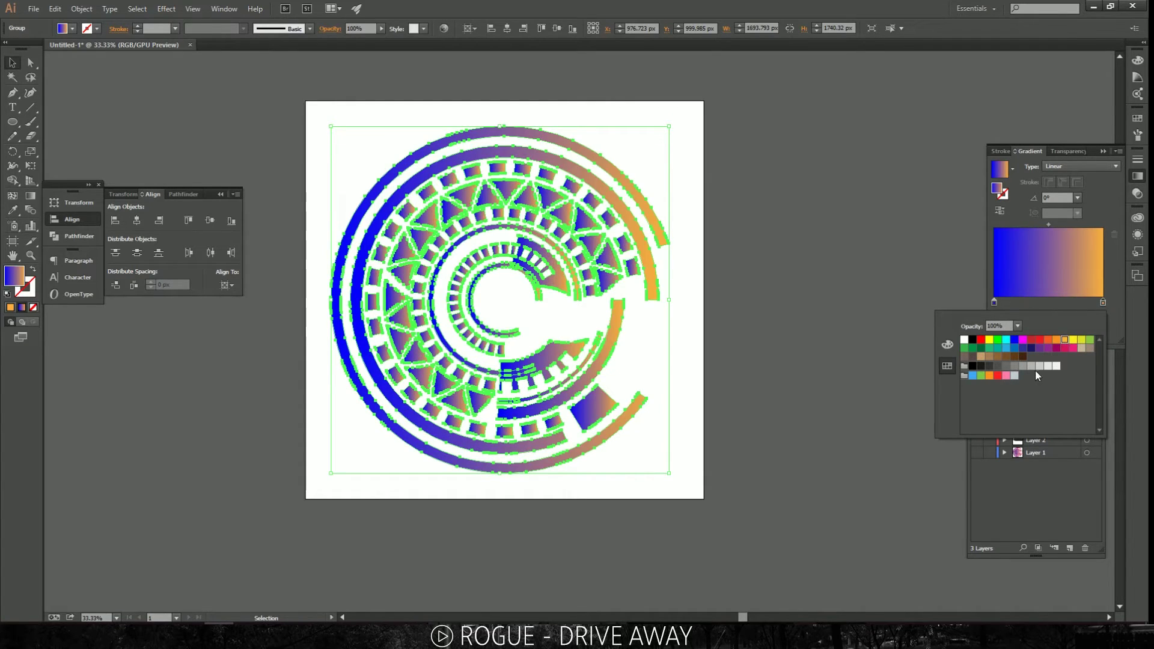
pyautogui.click(1047, 340)
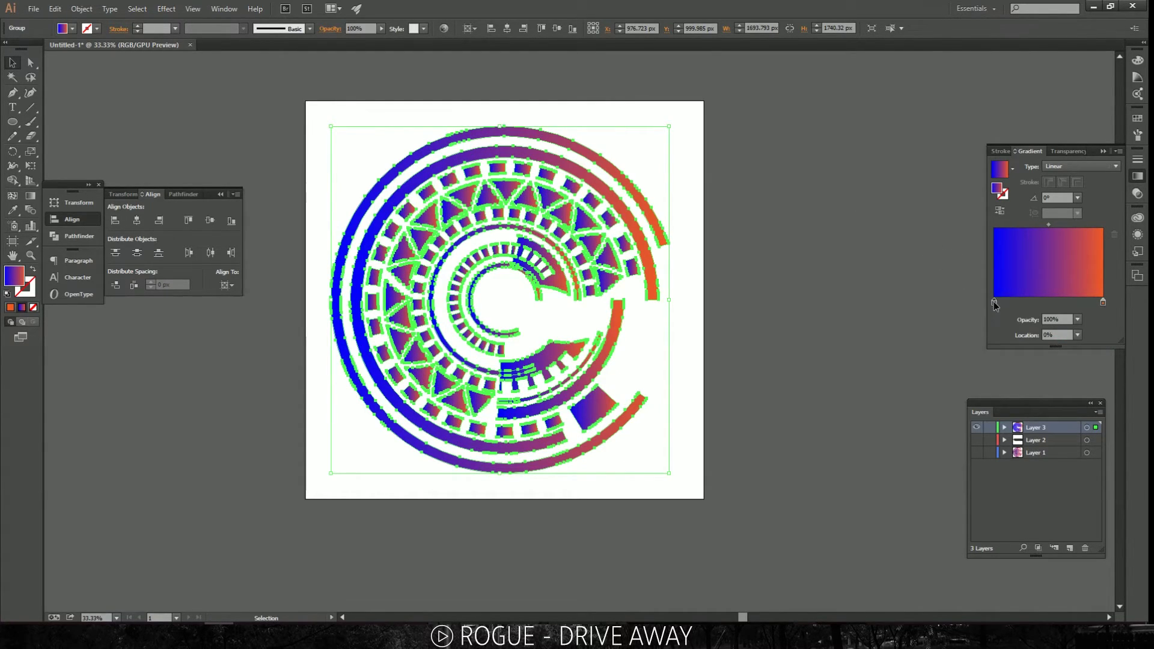
# Step: Change the gradient's start color to the medium blue swatch and deselect the ring
pyautogui.doubleClick(994, 302)
pyautogui.click(1013, 351)
pyautogui.click(768, 291)
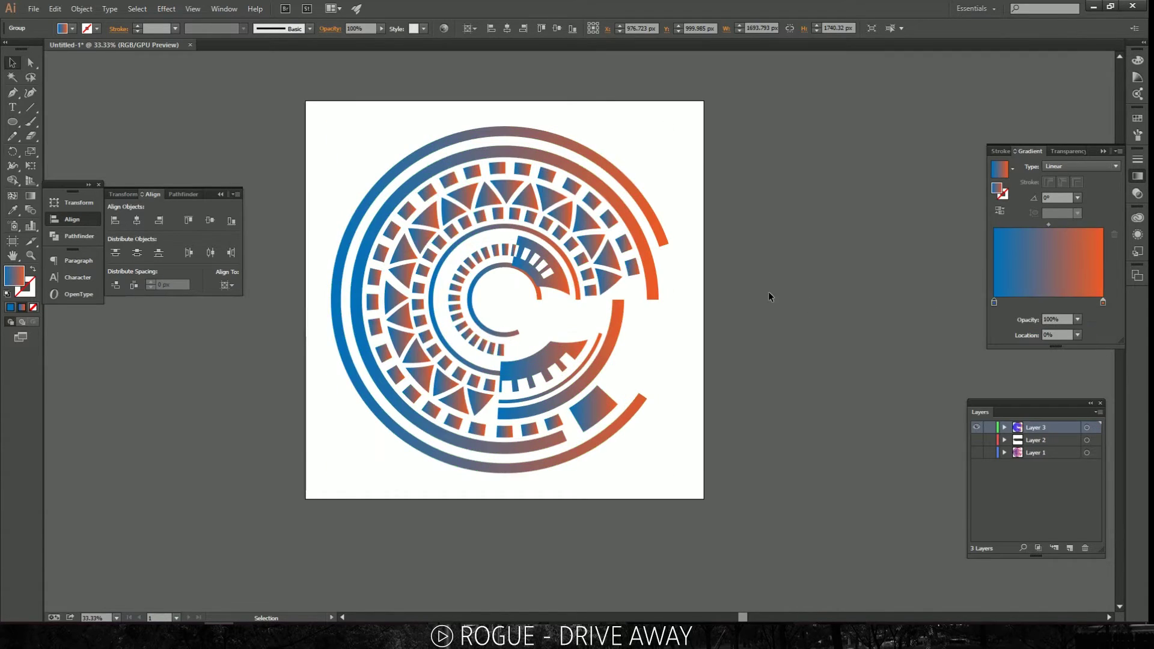
# Step: Select the ring artwork again and adjust the gradient's start color to pink, RGB 219, 89, 188
pyautogui.hotkey('ctrl', 'a')
pyautogui.hotkey('ctrl', '=')
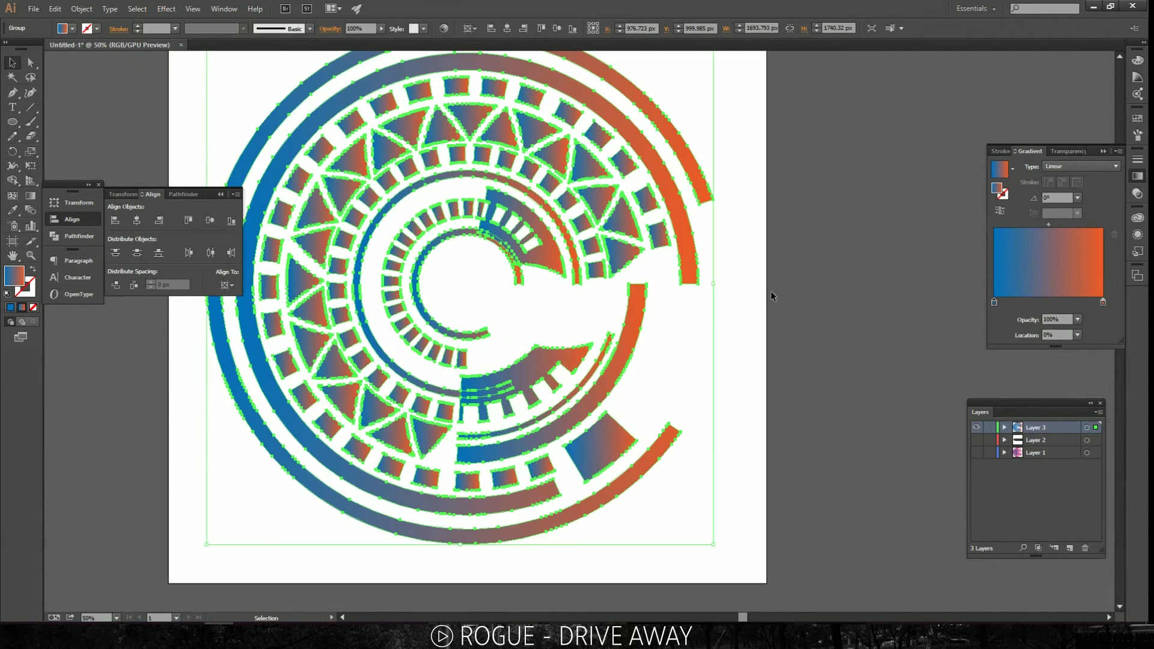
pyautogui.hotkey('ctrl', '-')
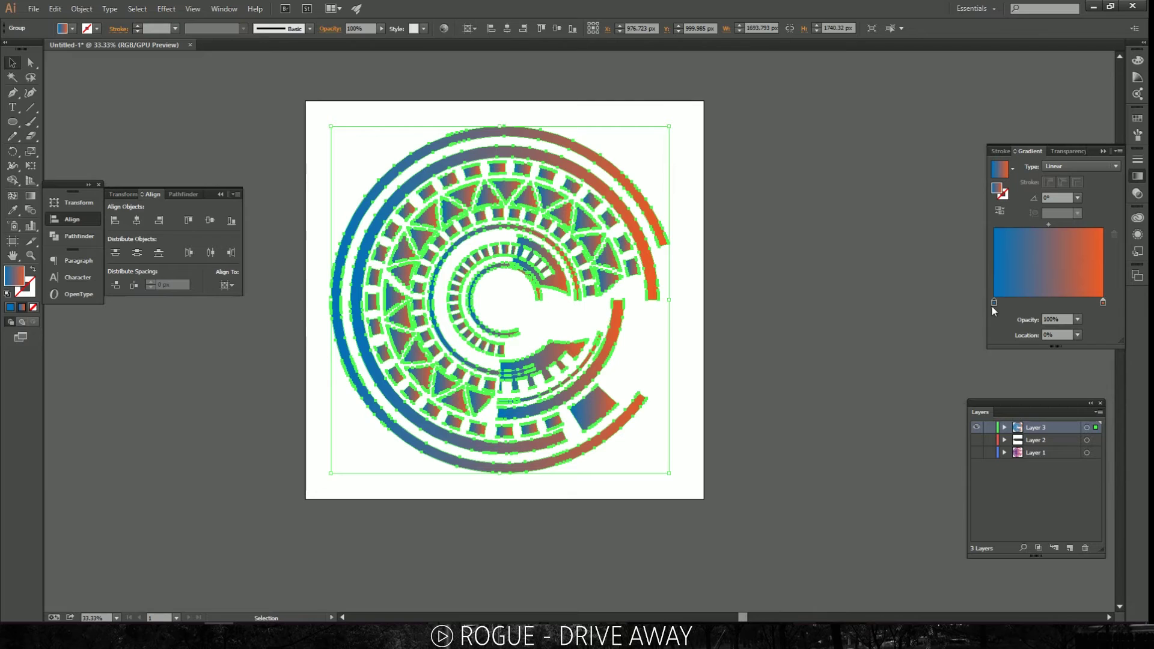
pyautogui.doubleClick(994, 302)
pyautogui.click(947, 344)
pyautogui.moveTo(1009, 347); pyautogui.dragTo(1054, 347)
pyautogui.click(1021, 363)
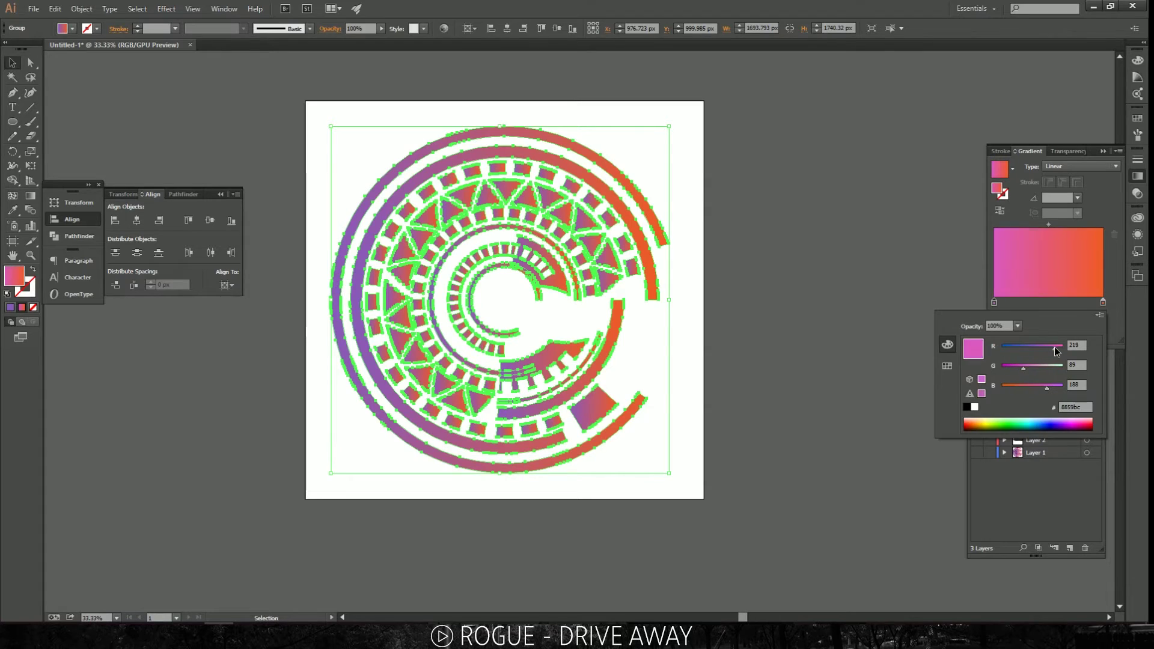
# Step: Change the gradient's end color to a bright blue from the color spectrum and deselect the artwork
pyautogui.doubleClick(1103, 302)
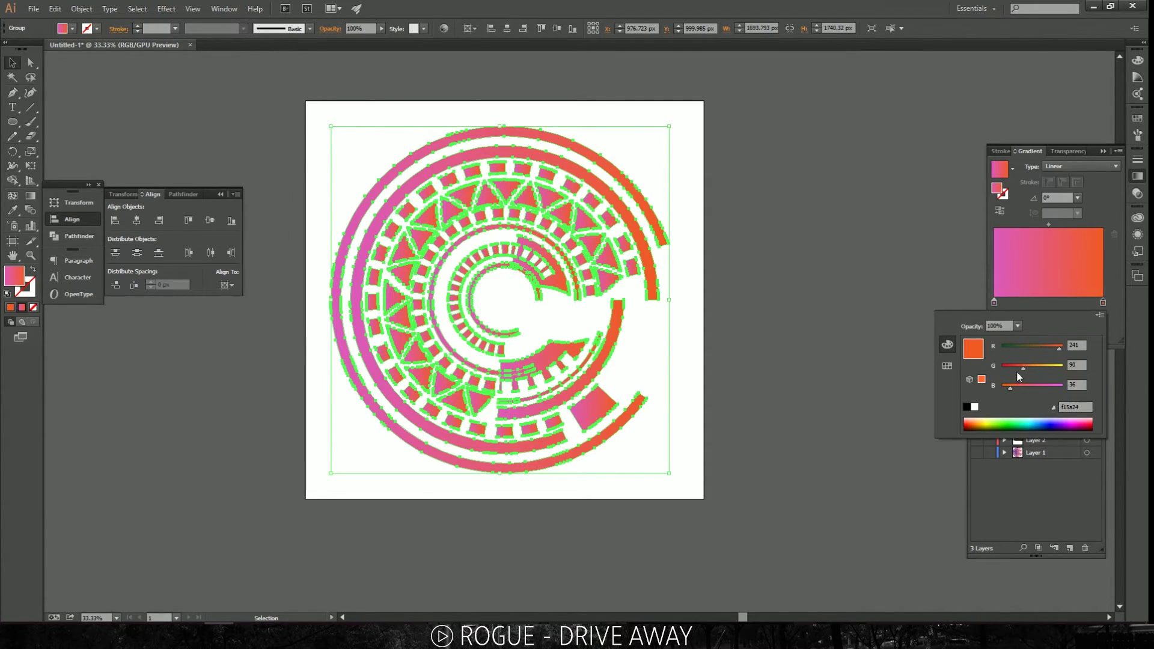
pyautogui.click(1046, 423)
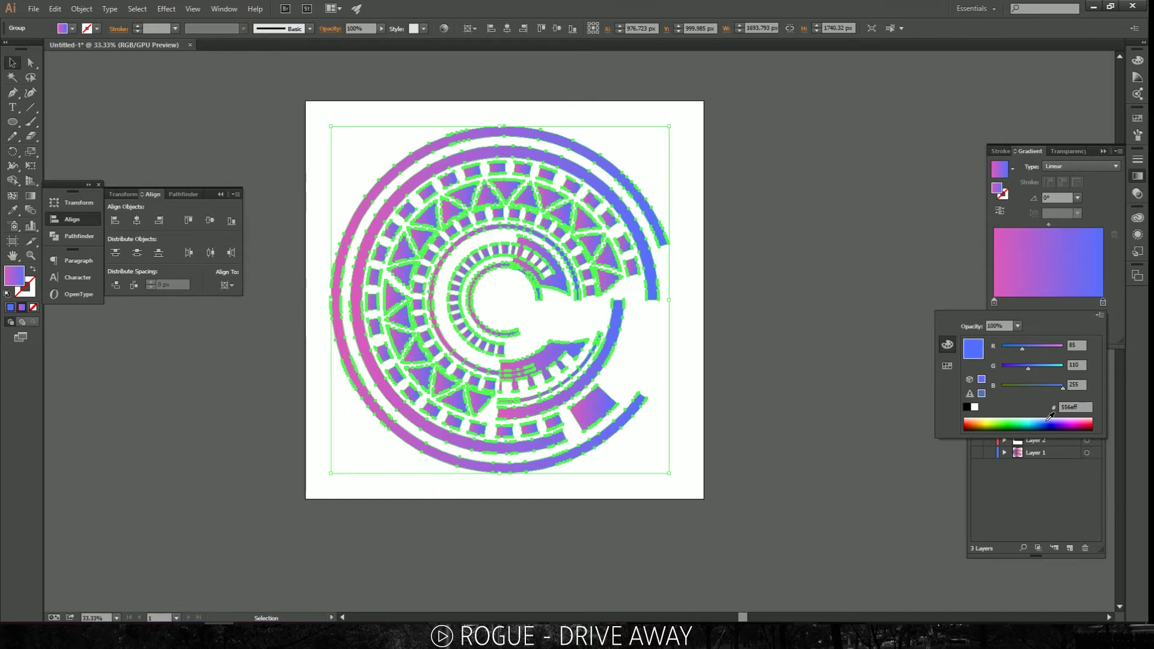
pyautogui.click(846, 229)
pyautogui.click(846, 229)
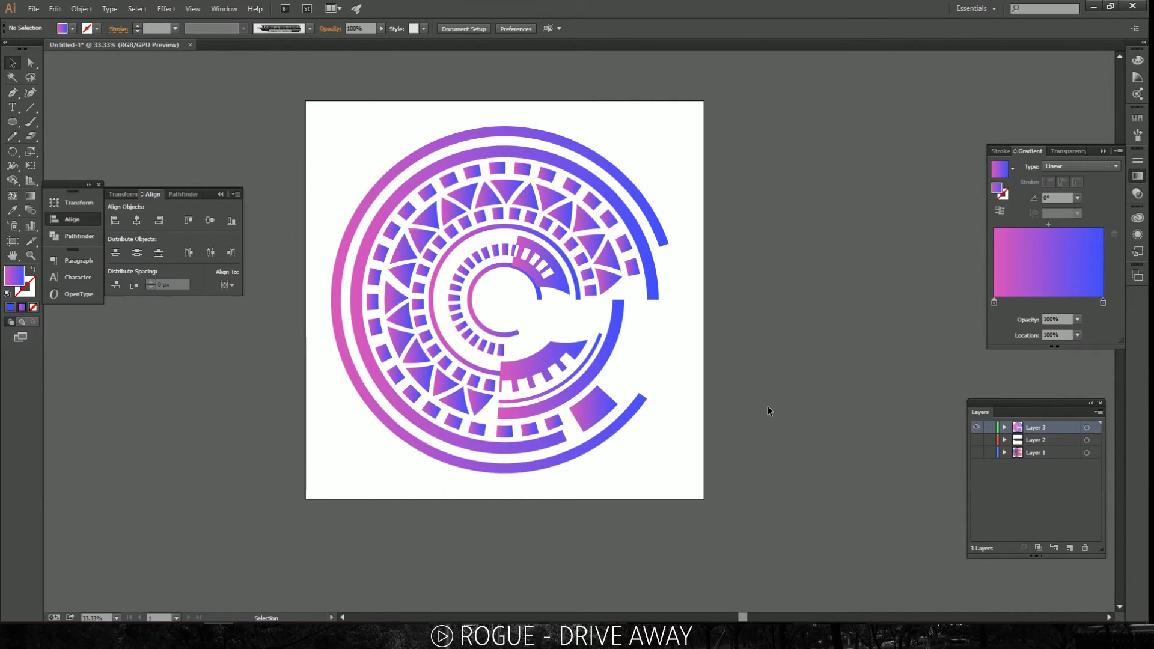
# Step: Examine the recolored circular graphic up close and as a whole
pyautogui.hotkey('ctrl', '=')
pyautogui.hotkey('ctrl', '0')
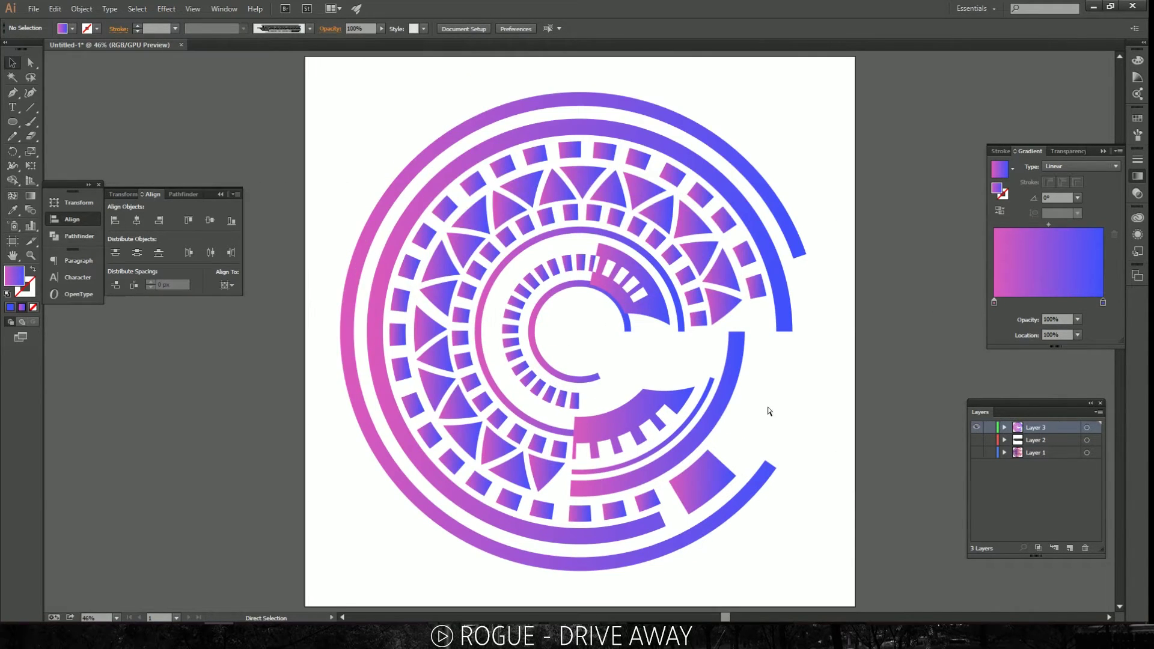
pyautogui.hotkey('ctrl', '-')
pyautogui.hotkey('ctrl', '=')
pyautogui.press('a')
pyautogui.press('alt')
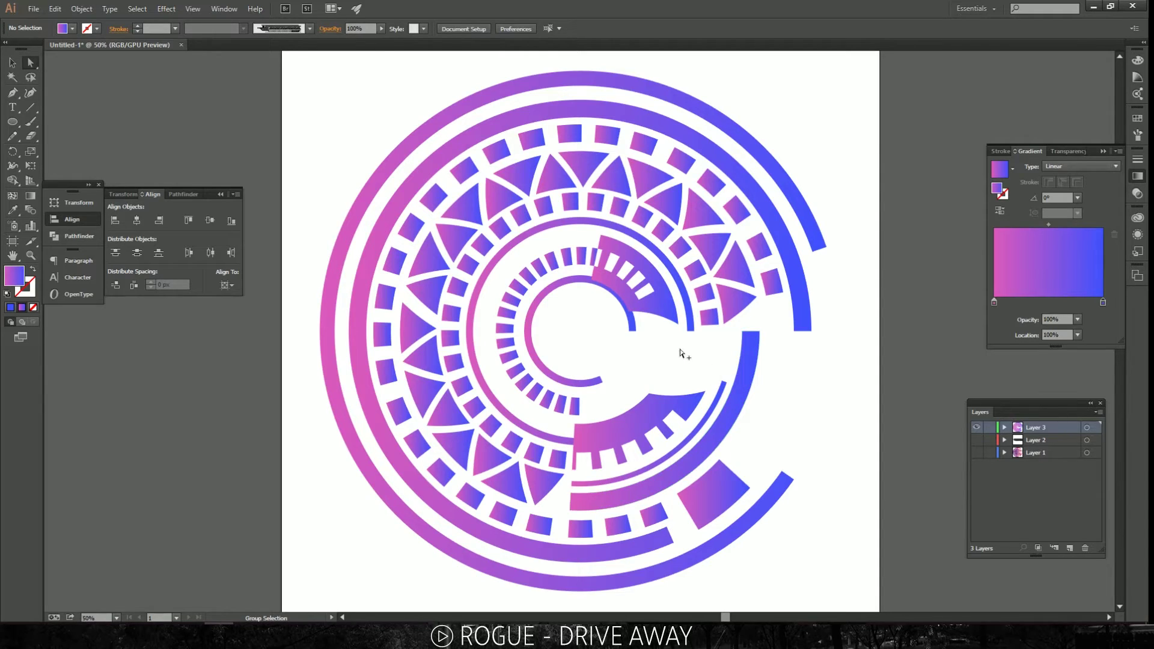
pyautogui.hotkey('ctrl', '-')
pyautogui.scroll(-1, 743, 349)
pyautogui.hscroll(1, 743, 349)
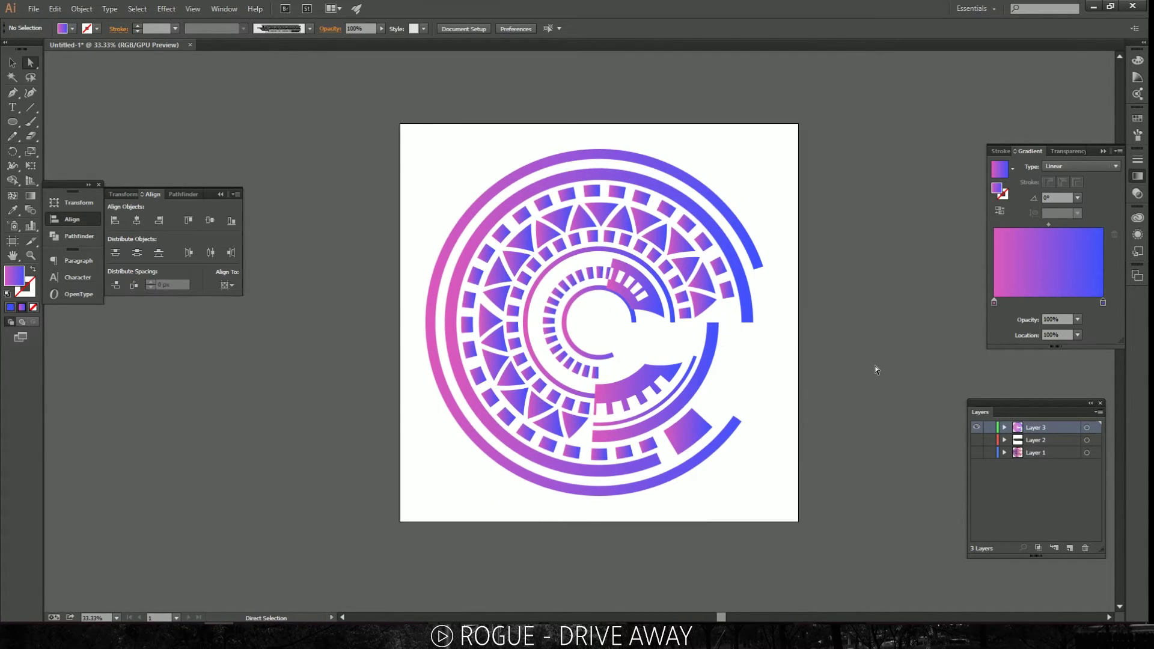
# Step: Hide the circular graphic's layer and draw a five-pointed star about 995 px wide on a new layer
pyautogui.click(977, 427)
pyautogui.click(1069, 548)
pyautogui.moveTo(12, 121); pyautogui.dragTo(60, 179)
pyautogui.moveTo(541, 274); pyautogui.dragTo(539, 168)
pyautogui.press('Up')
pyautogui.press('Up')
pyautogui.press('Up')
pyautogui.press('Up')
pyautogui.press('Up')
pyautogui.press('Down')
pyautogui.press('Down')
pyautogui.press('Down')
pyautogui.press('Down')
pyautogui.press('Down')
pyautogui.press('Up')
pyautogui.press('Up')
# Step: Center the star horizontally and vertically on the artboard
pyautogui.click(137, 221)
pyautogui.click(209, 221)
pyautogui.press('v')
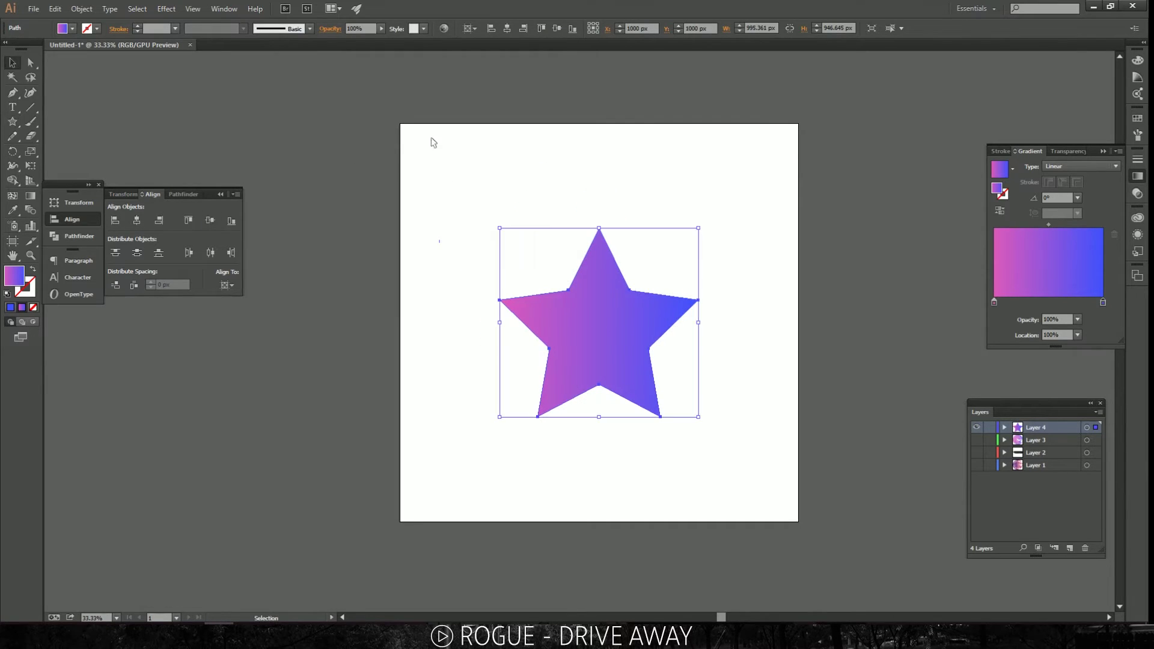
# Step: Remove the star's fill and apply the strip art brush to its outline
pyautogui.click(62, 28)
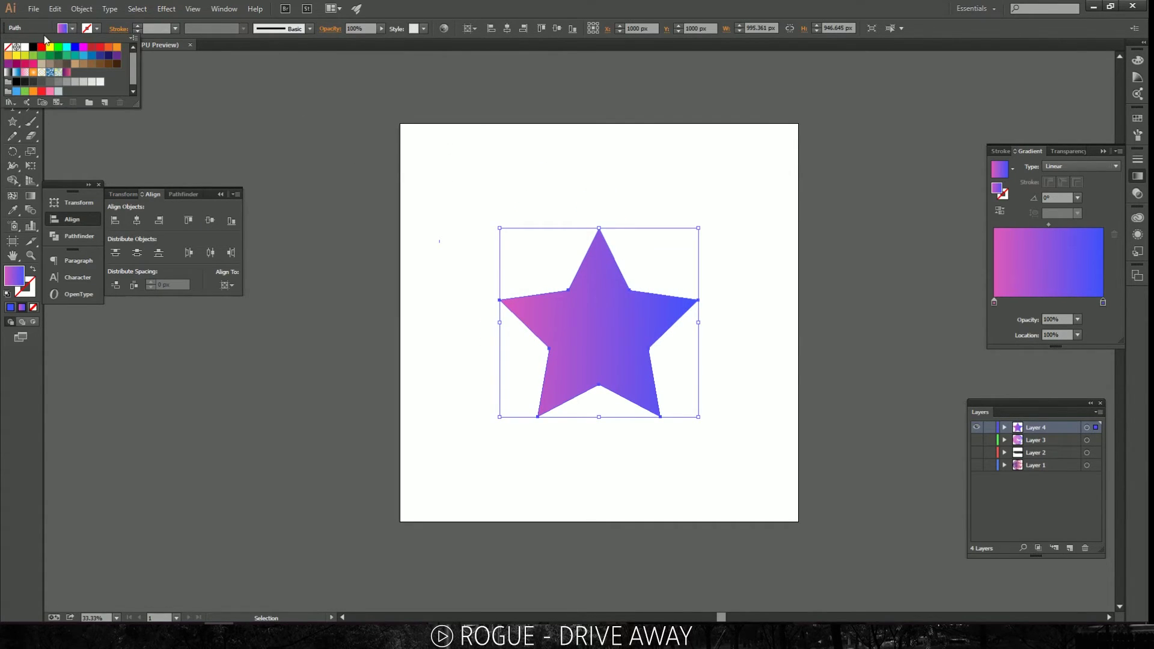
pyautogui.click(7, 48)
pyautogui.click(881, 227)
pyautogui.moveTo(600, 285); pyautogui.dragTo(961, 199)
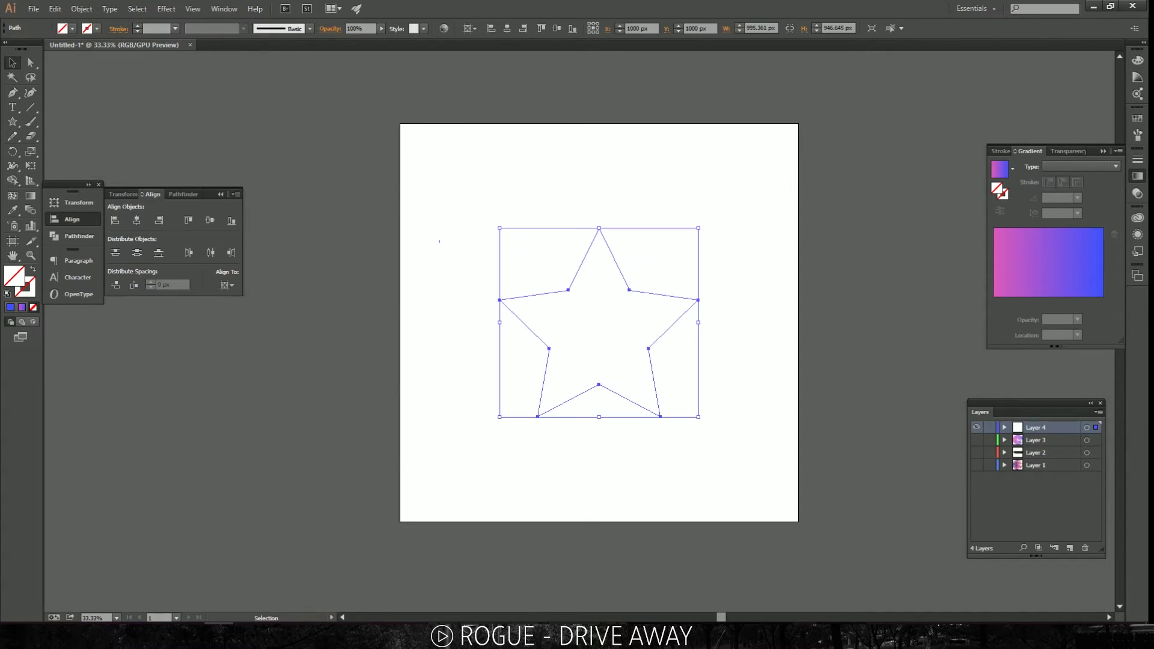
pyautogui.click(1137, 134)
pyautogui.click(1047, 188)
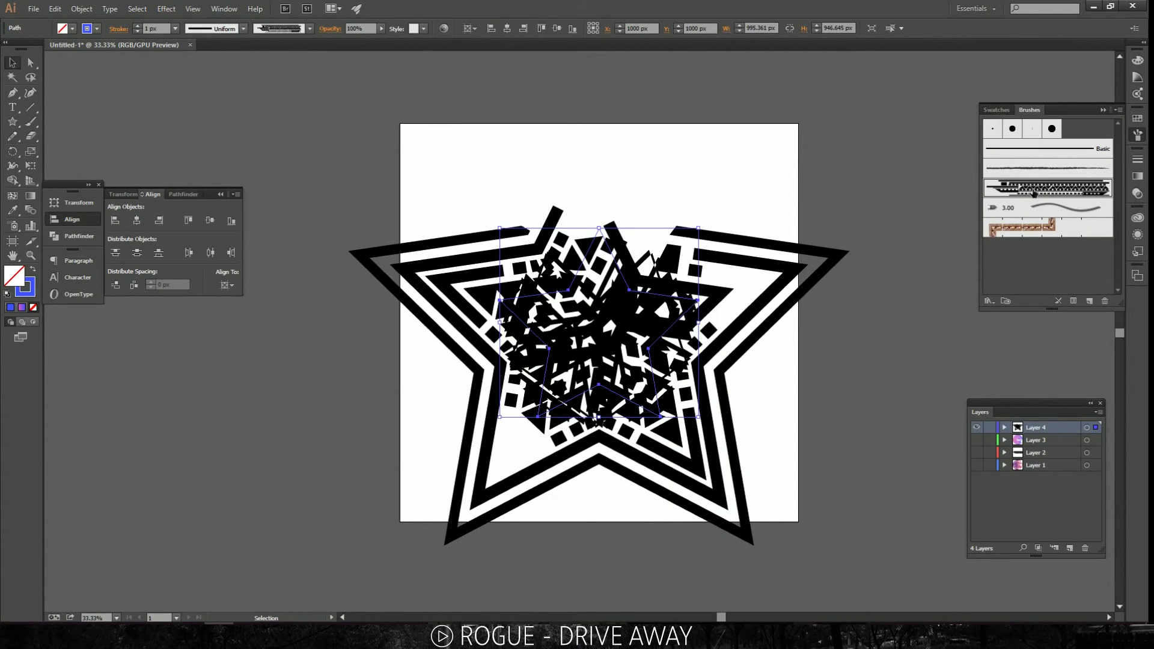
# Step: Try a 50% fixed width for the strip brush and compare its scaling options, returning to Stretch to Fit Stroke Length
pyautogui.doubleClick(1033, 191)
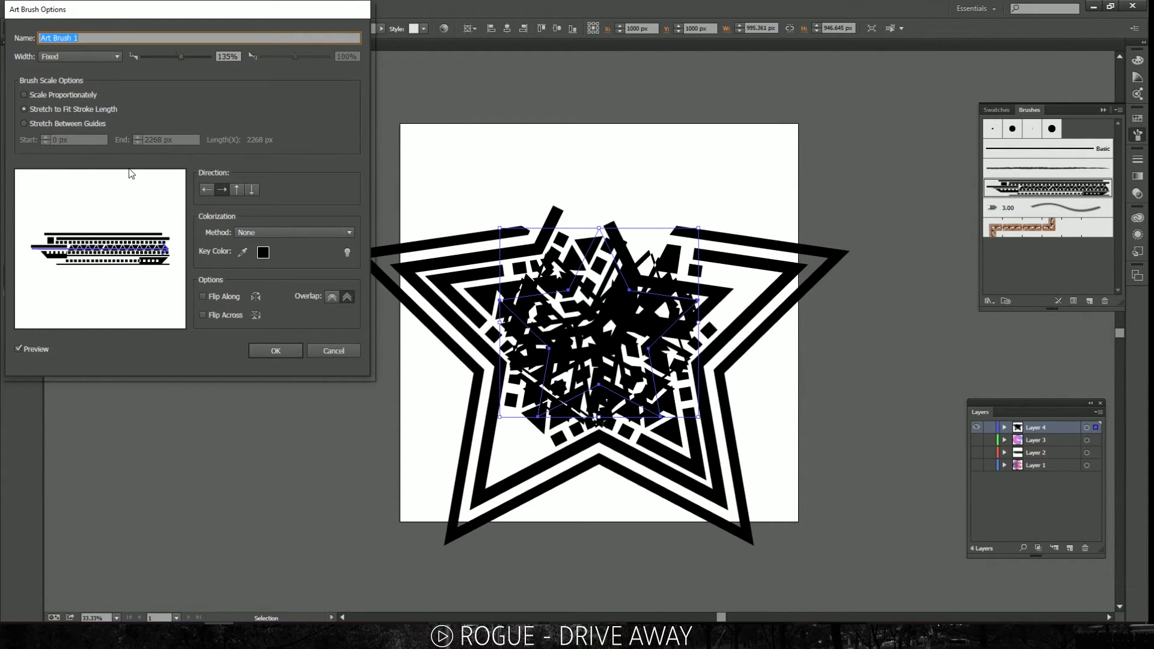
pyautogui.moveTo(180, 56); pyautogui.dragTo(158, 57)
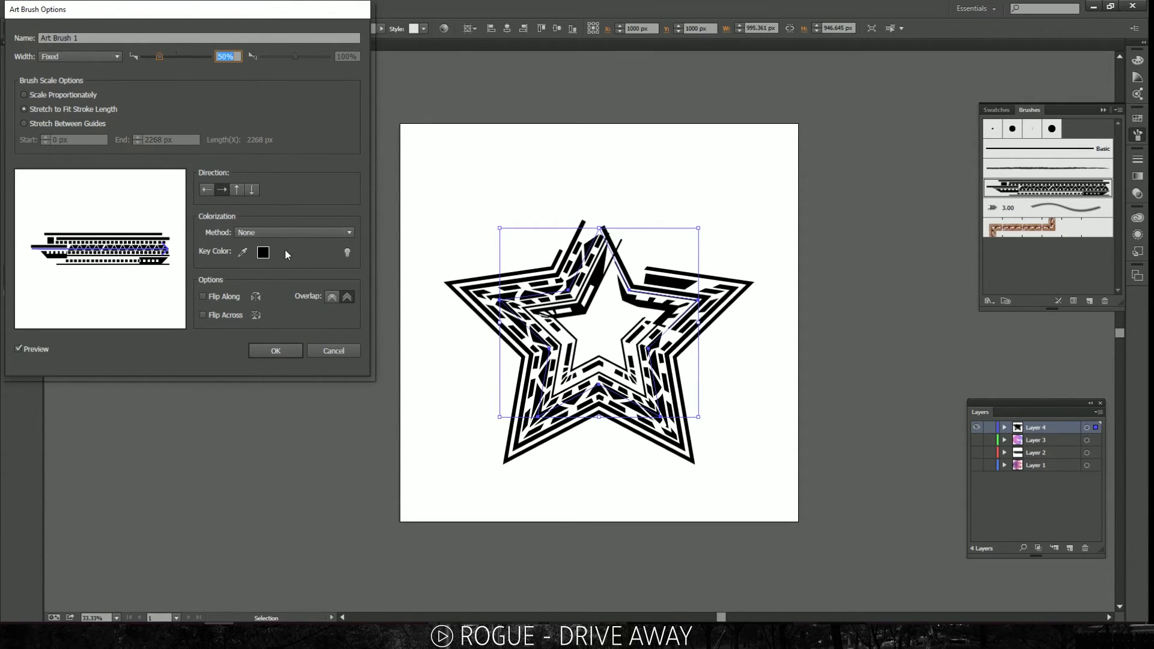
pyautogui.click(74, 96)
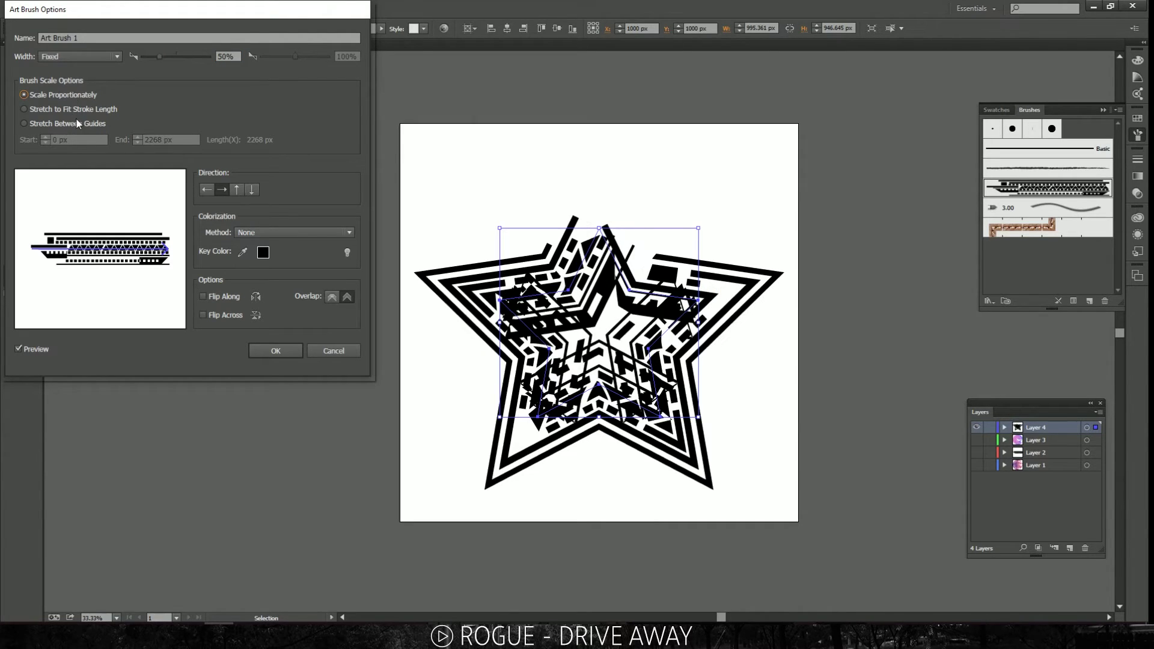
pyautogui.click(77, 123)
pyautogui.click(87, 110)
pyautogui.click(89, 122)
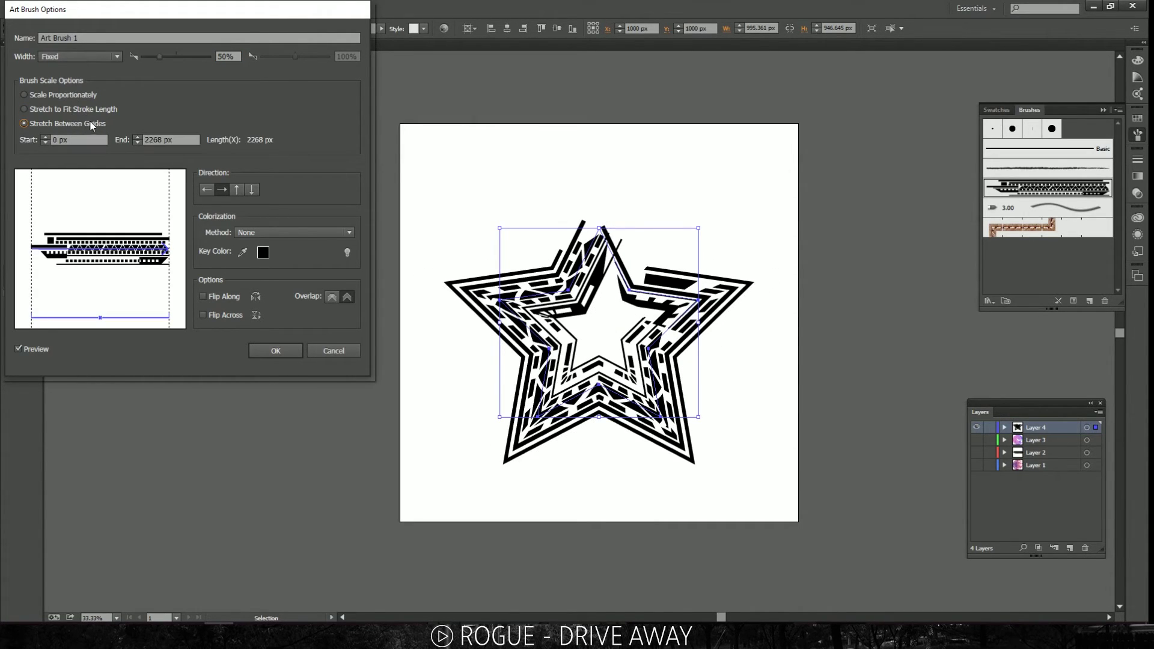
pyautogui.click(90, 109)
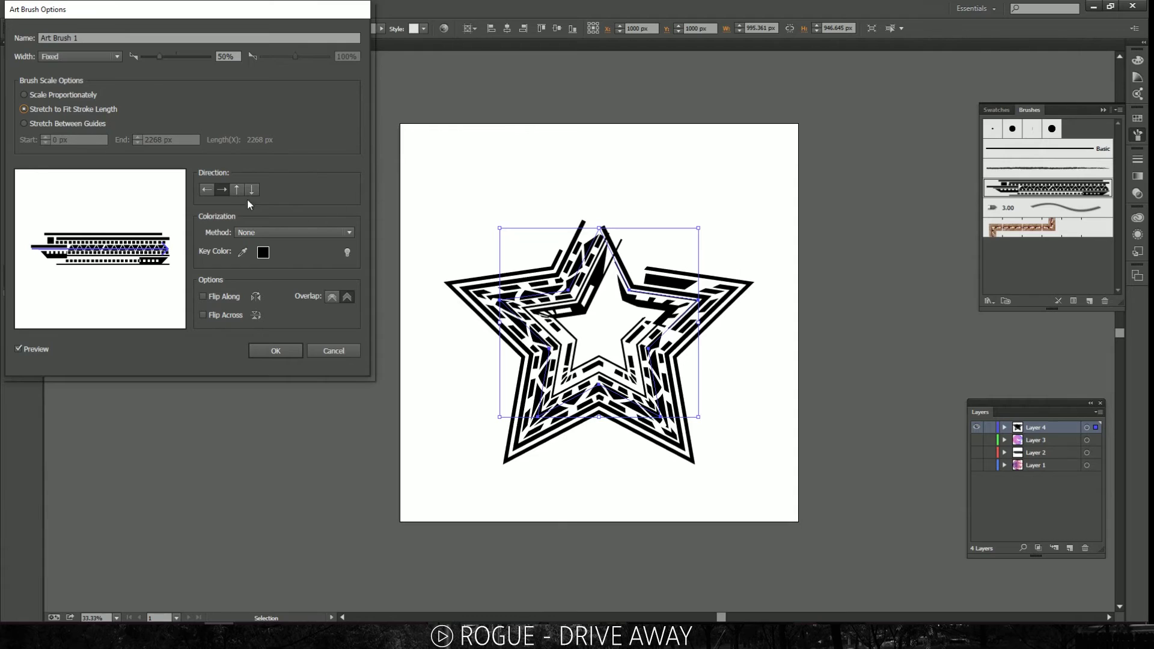
# Step: Enable Flip Along and Flip Across for the brush and confirm with Leave Strokes
pyautogui.click(250, 232)
pyautogui.click(287, 245)
pyautogui.click(211, 297)
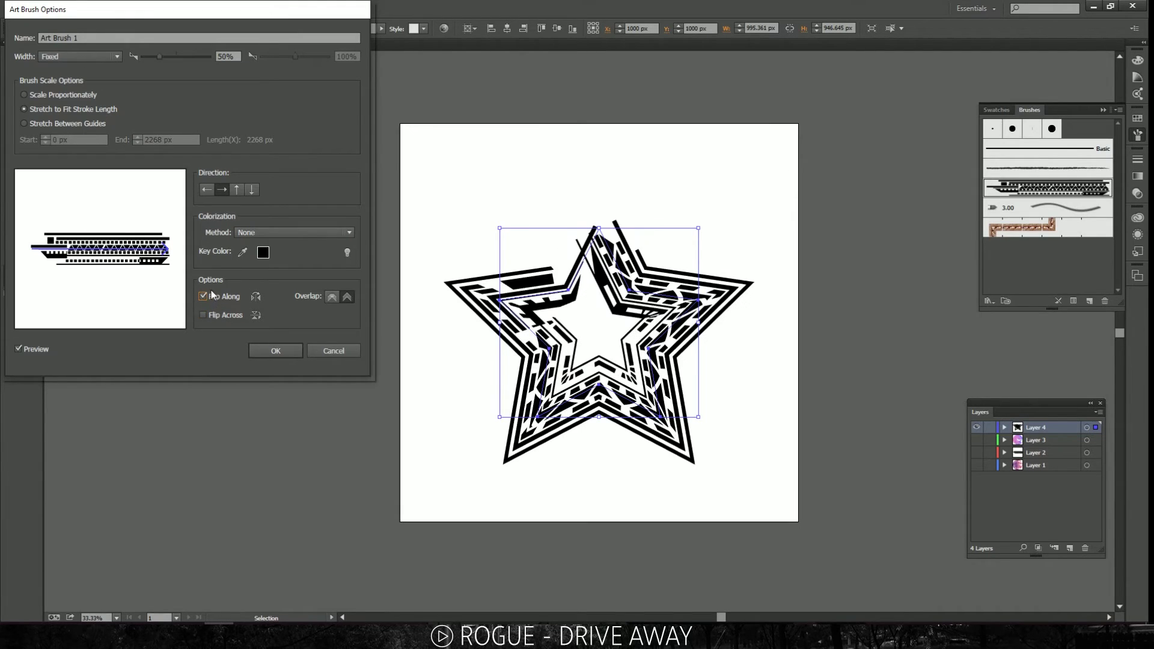
pyautogui.click(216, 313)
pyautogui.click(277, 353)
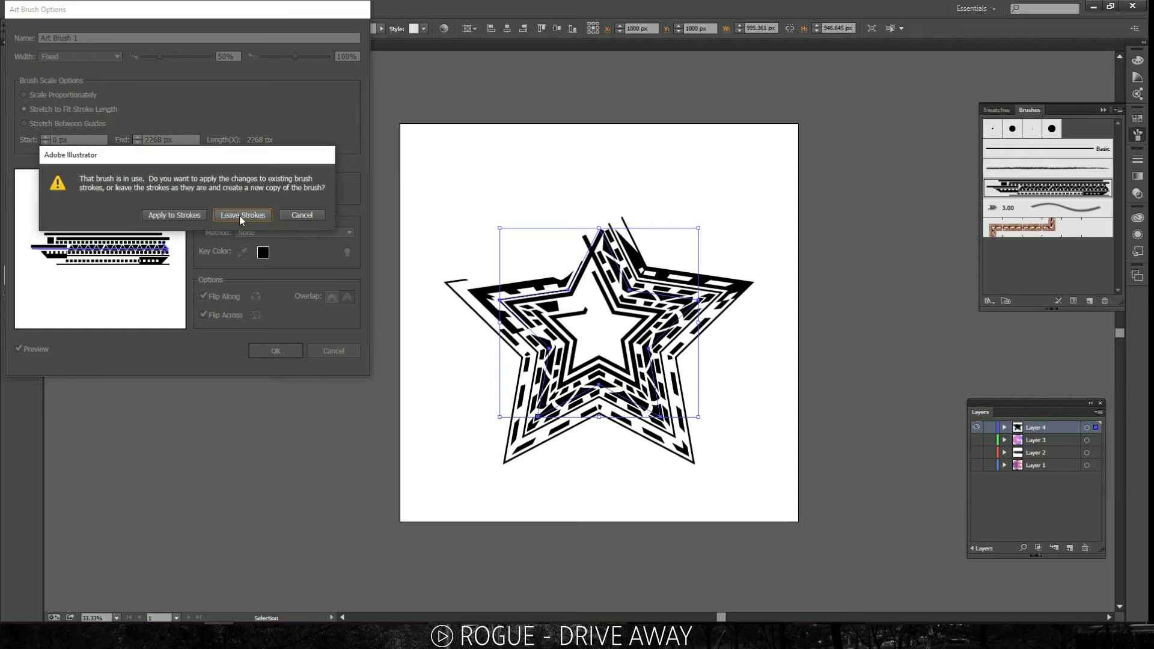
pyautogui.click(239, 215)
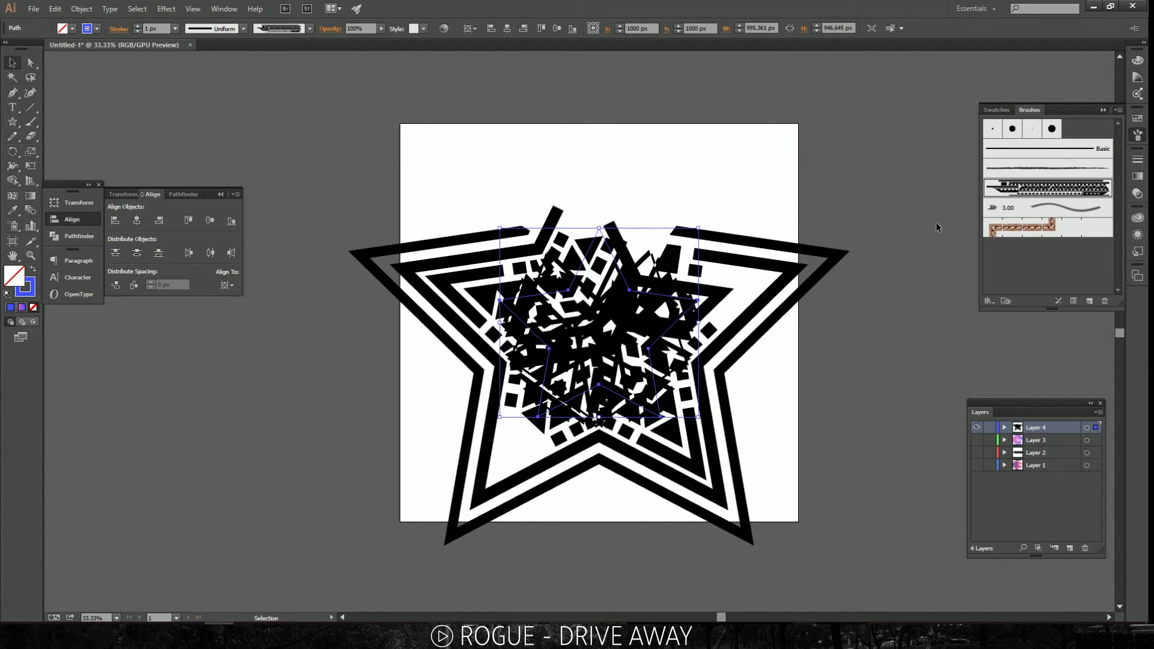
# Step: Enable Flip Along and Flip Across for the star's brush, set its fixed width to 54%, and apply the changes to existing strokes
pyautogui.doubleClick(987, 191)
pyautogui.click(227, 299)
pyautogui.click(226, 315)
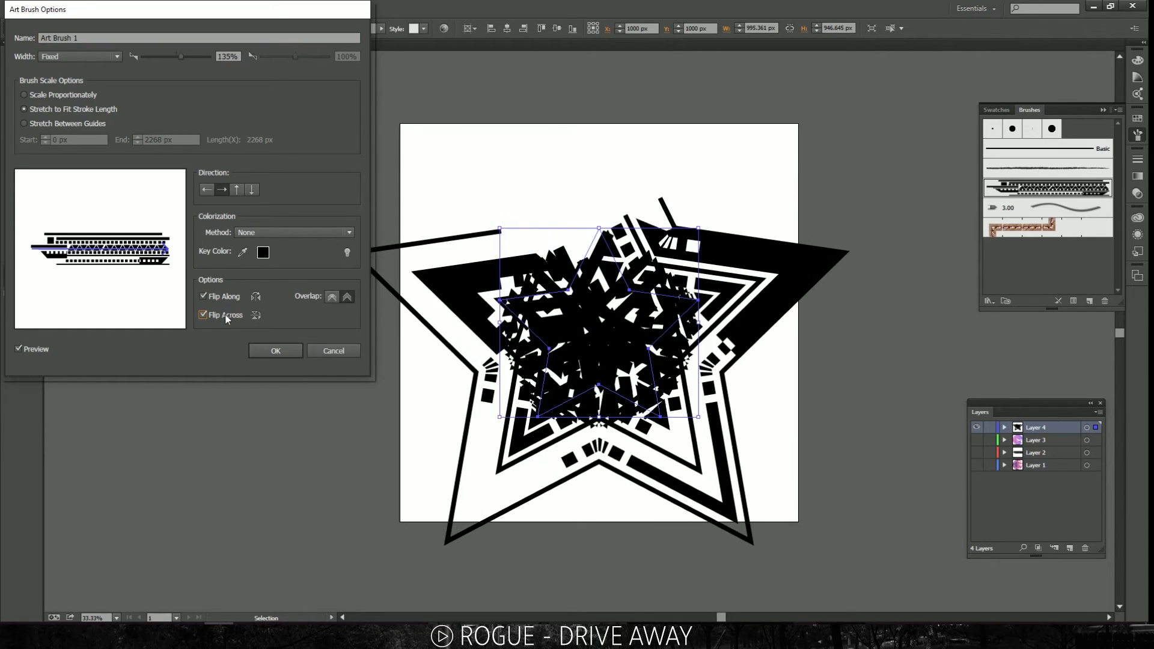
pyautogui.moveTo(180, 55)
pyautogui.mouseDown()
pyautogui.moveTo(144, 55)
pyautogui.moveTo(161, 57)
pyautogui.mouseUp()
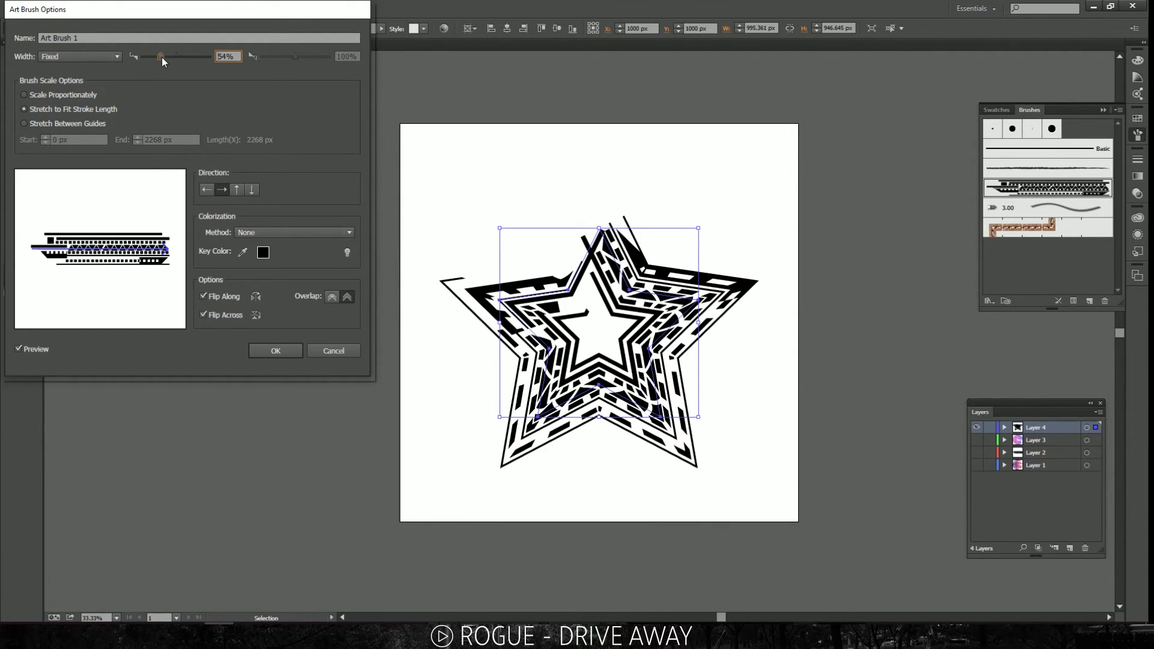
pyautogui.click(268, 354)
pyautogui.click(194, 211)
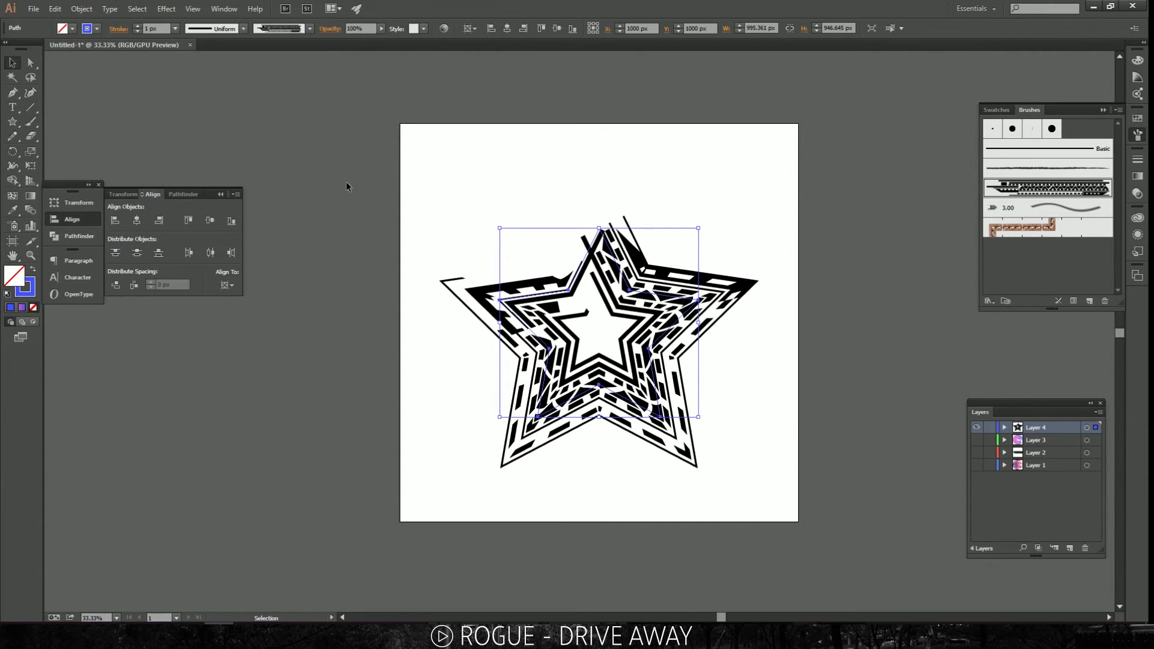
pyautogui.click(82, 9)
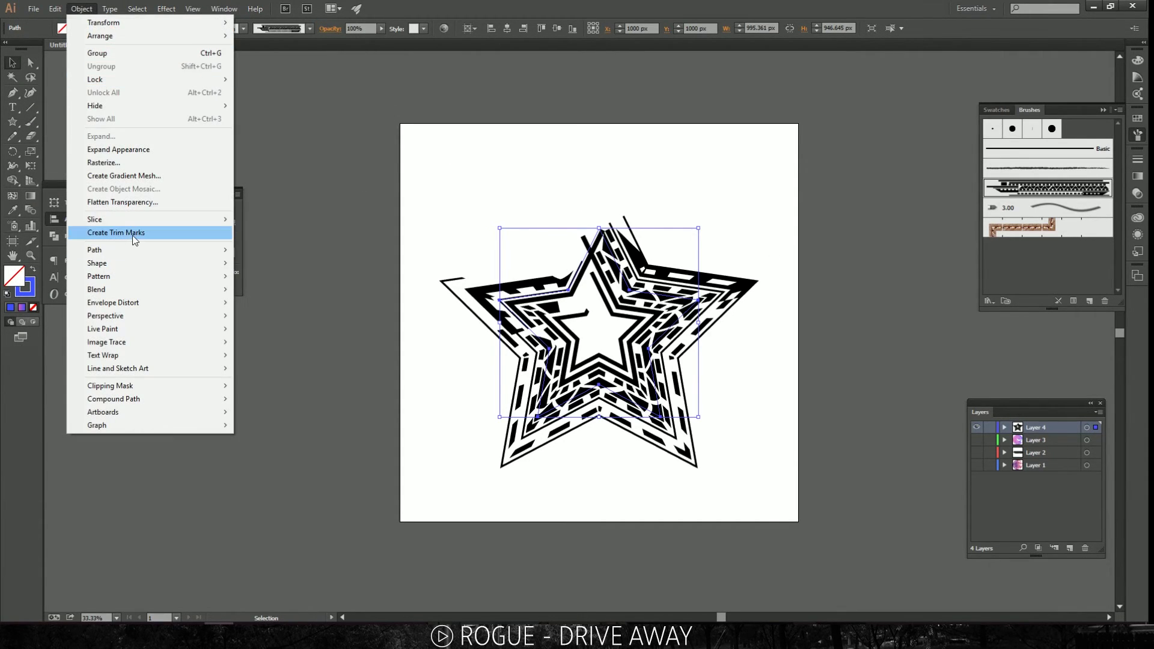
pyautogui.click(129, 235)
pyautogui.hotkey('ctrl', 'z')
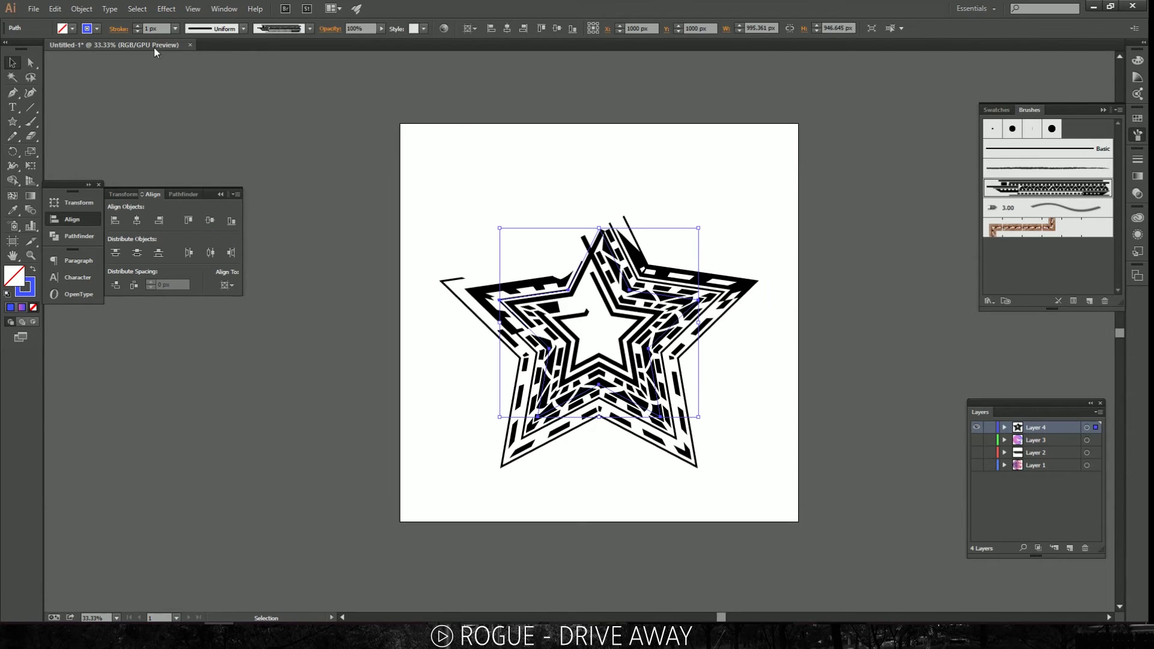
# Step: Convert the brushed star into filled shapes with Outline Stroke and deselect it
pyautogui.click(82, 8)
pyautogui.moveTo(182, 250)
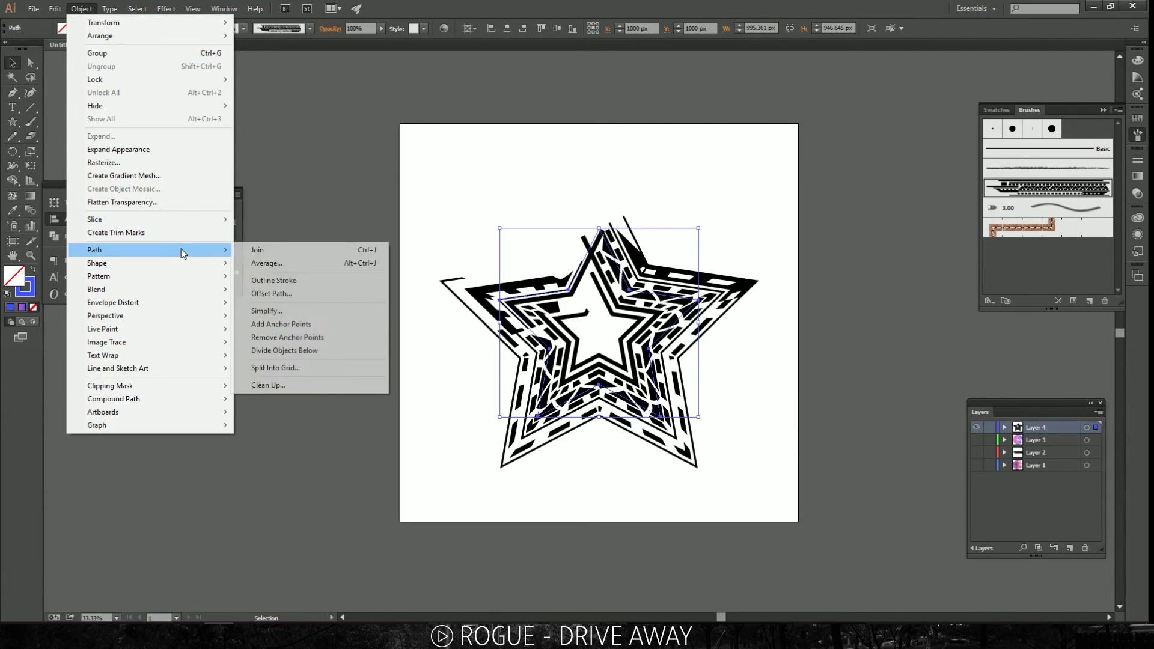
pyautogui.click(278, 282)
pyautogui.click(338, 310)
# Step: Try to reshape the lower part of the star's inner outline with Direct Selection, and undo the change
pyautogui.scroll(3, 612, 351)
pyautogui.press('a')
pyautogui.moveTo(603, 383); pyautogui.dragTo(613, 316)
pyautogui.hotkey('ctrl', 'z')
pyautogui.click(601, 333)
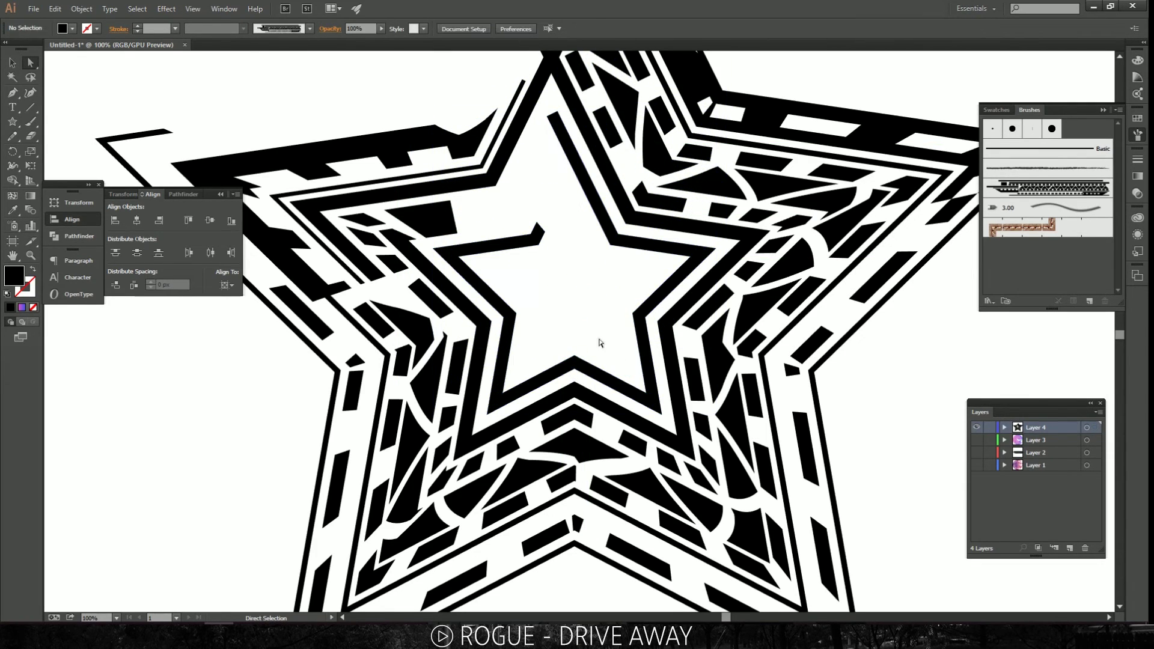
# Step: Fill the whole outlined star with the pink-to-blue linear gradient and deselect it
pyautogui.click(513, 305)
pyautogui.hotkey('ctrl', 'shift', 'a')
pyautogui.hotkey('ctrl', '-')
pyautogui.hotkey('ctrl', '-')
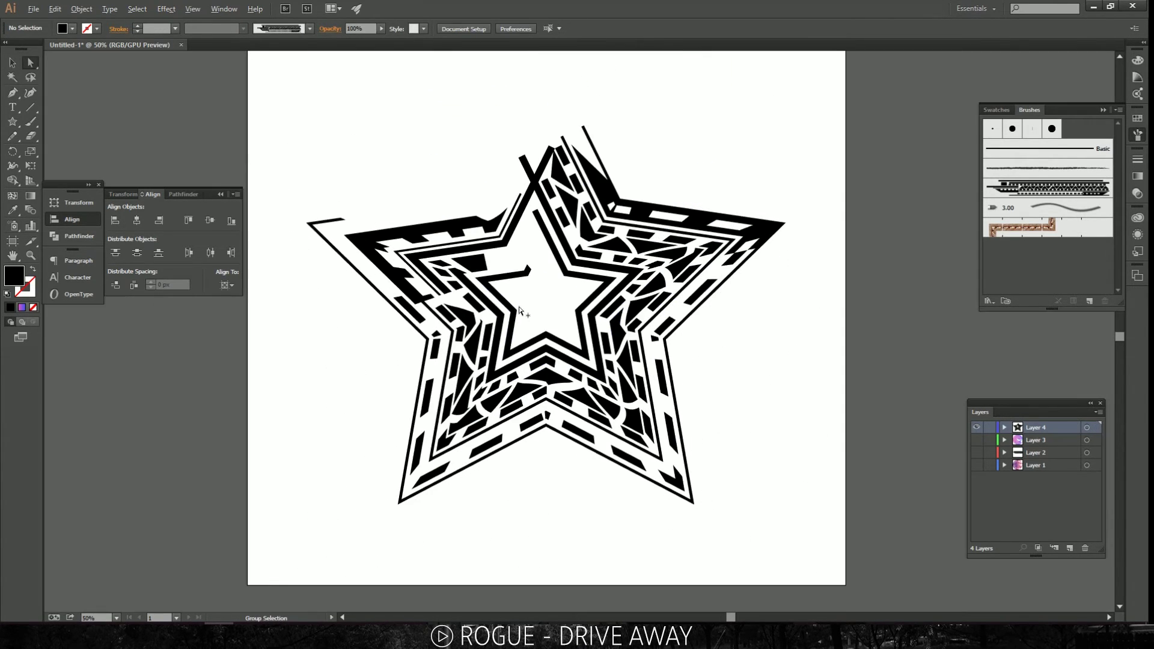
pyautogui.hotkey('ctrl', 'a')
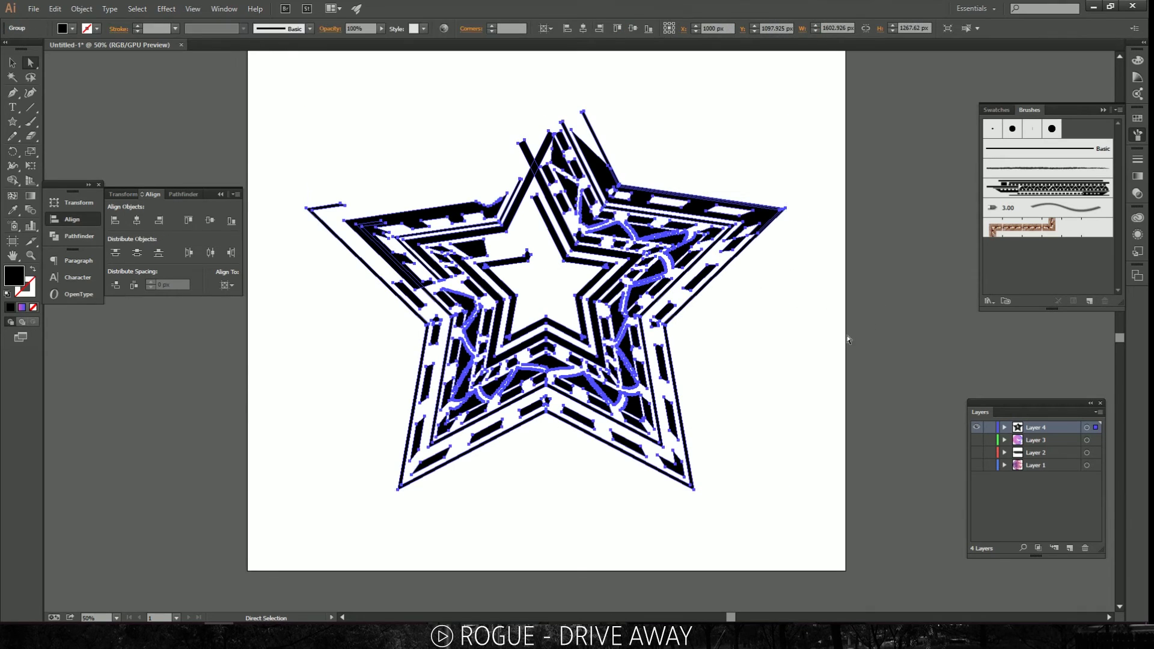
pyautogui.click(1136, 180)
pyautogui.click(1040, 244)
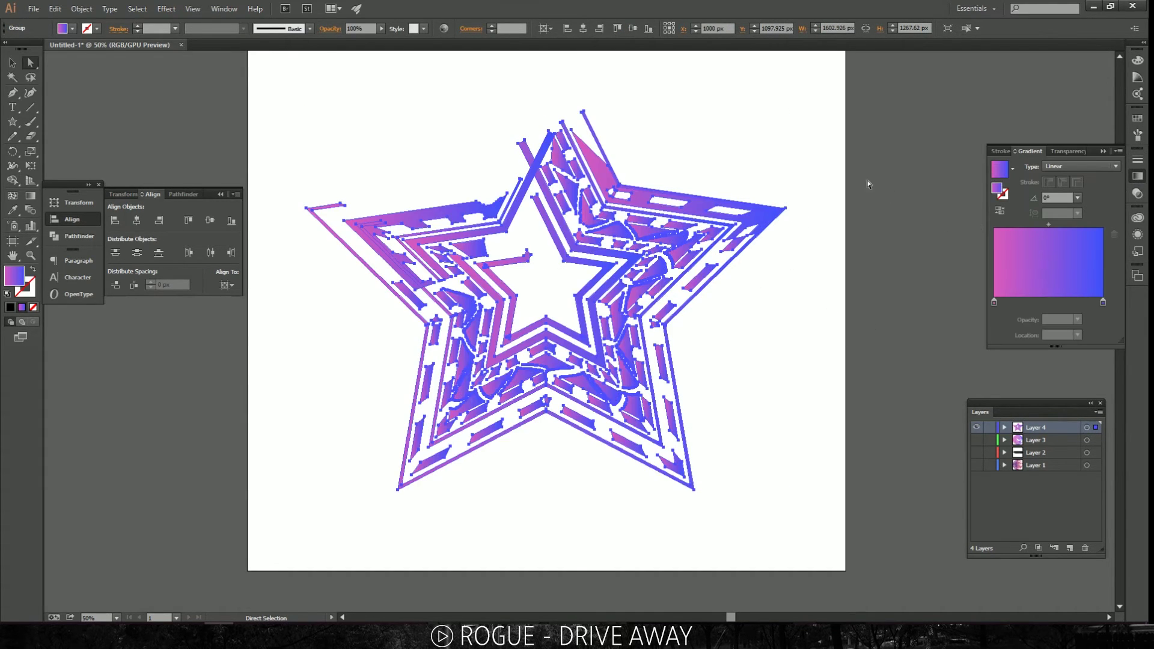
pyautogui.click(897, 163)
# Step: Rotate the gradient star counterclockwise in two 90° turns until it is upside down
pyautogui.hotkey('ctrl', '0')
pyautogui.hotkey('ctrl', '-')
pyautogui.press('v')
pyautogui.hotkey('ctrl', 'a')
pyautogui.moveTo(744, 220); pyautogui.dragTo(417, 216)
pyautogui.click(631, 195)
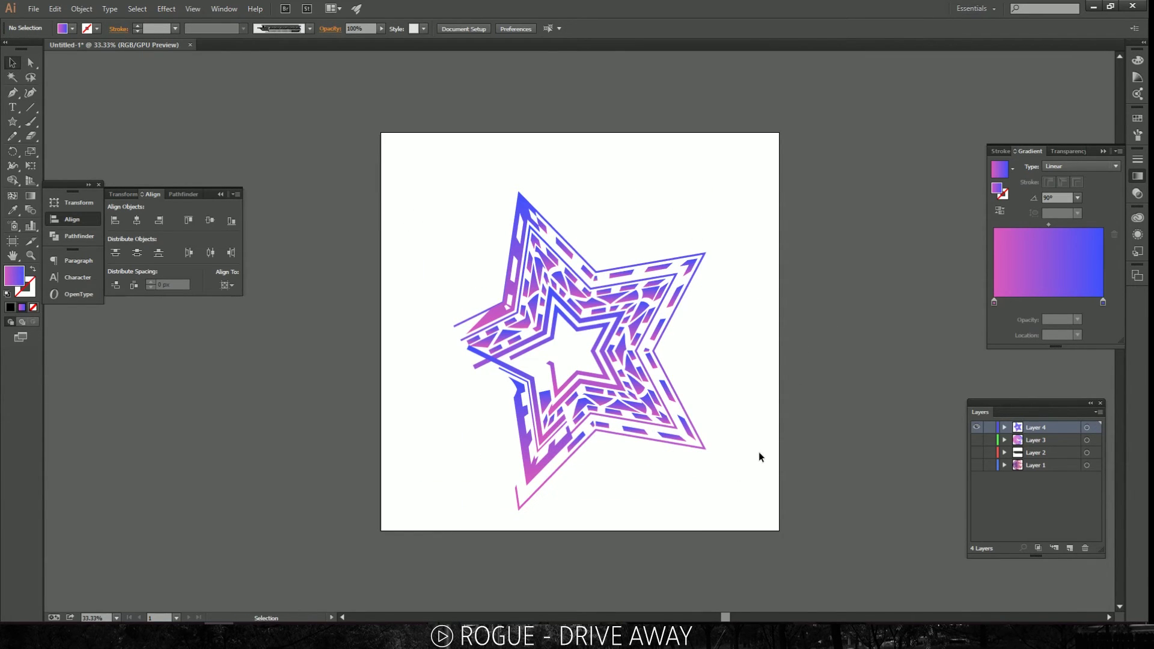
pyautogui.hotkey('ctrl', 'a')
pyautogui.moveTo(709, 187); pyautogui.dragTo(707, 243)
pyautogui.click(707, 243)
pyautogui.hotkey('ctrl', 'a')
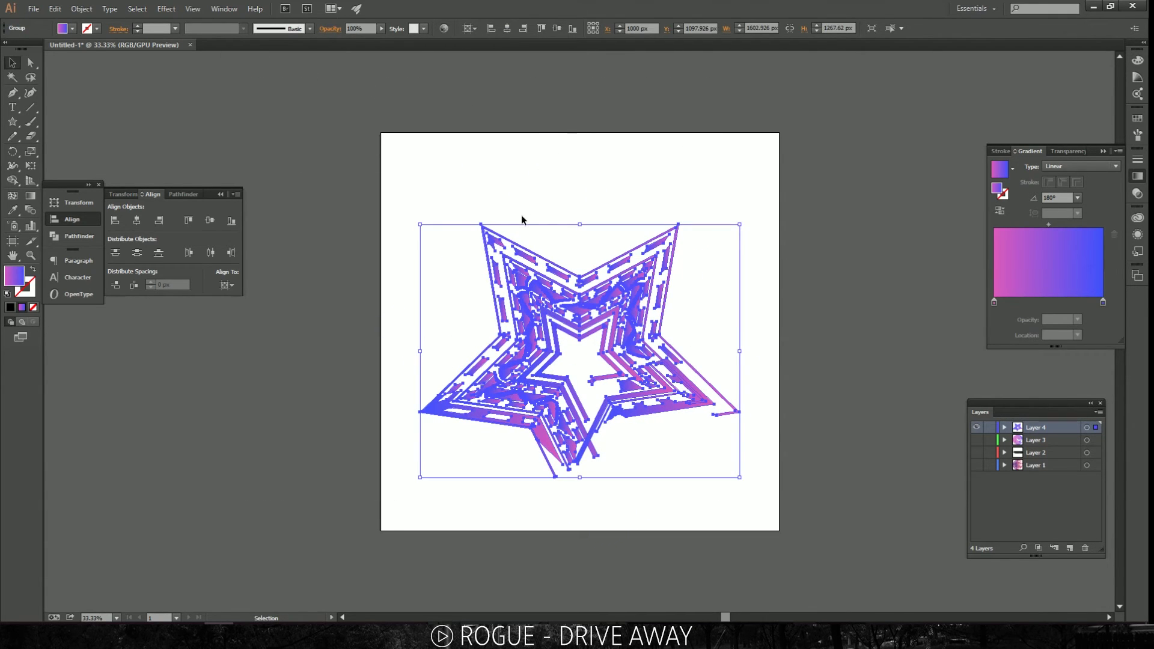
# Step: Rotate the star back to its upright orientation and deselect it
pyautogui.moveTo(543, 283); pyautogui.dragTo(542, 234)
pyautogui.click(420, 171)
pyautogui.click(484, 184)
pyautogui.moveTo(415, 170); pyautogui.dragTo(872, 381)
pyautogui.click(843, 373)
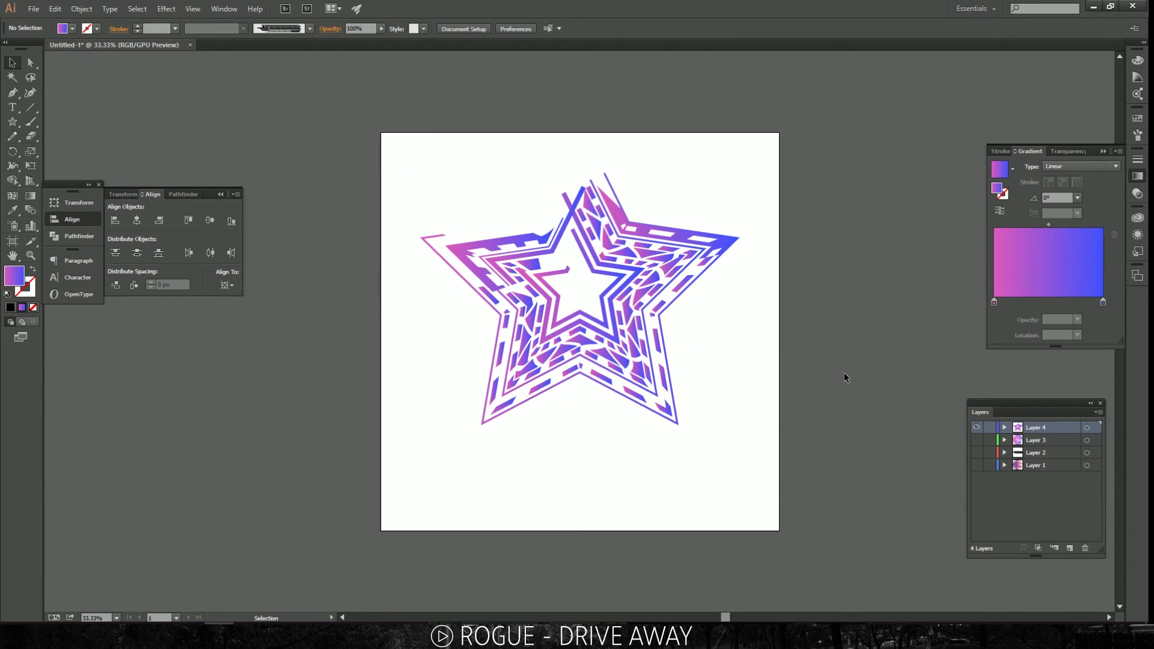
# Step: Add a new layer, hide the star's layer, and draw a hexagon about 1188 by 1372 px with the Polygon tool
pyautogui.click(1070, 547)
pyautogui.click(976, 440)
pyautogui.moveTo(12, 121); pyautogui.dragTo(45, 167)
pyautogui.moveTo(688, 323); pyautogui.dragTo(808, 190)
pyautogui.press('v')
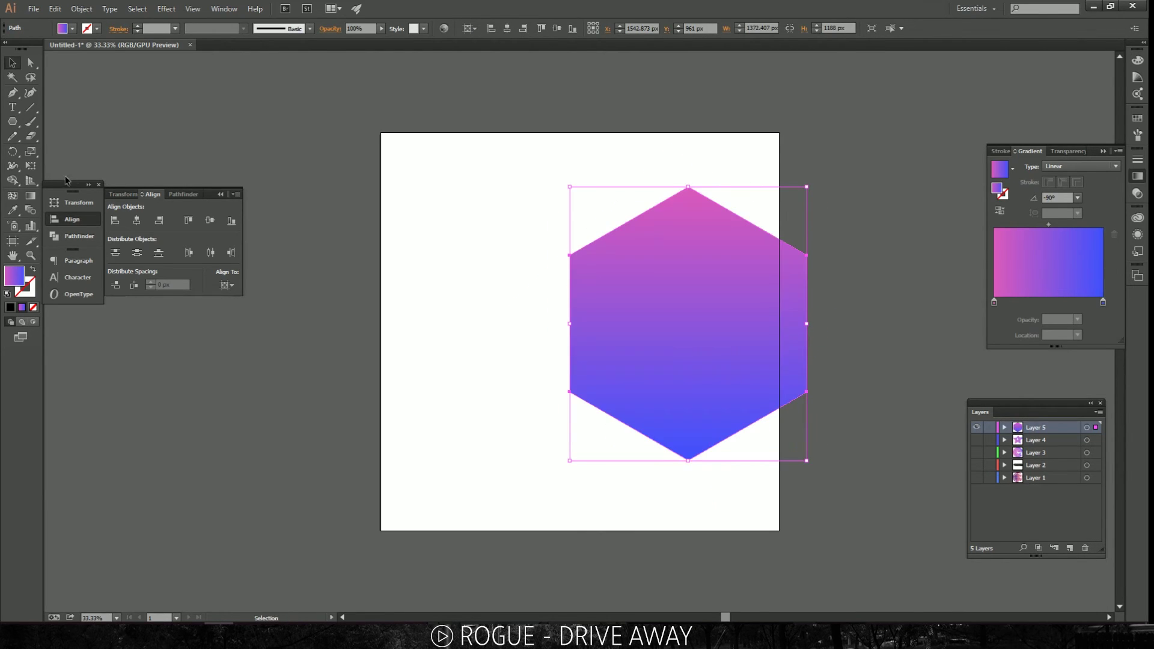
# Step: Center the hexagon horizontally and vertically on the artboard and set its fill to none
pyautogui.click(143, 222)
pyautogui.click(210, 221)
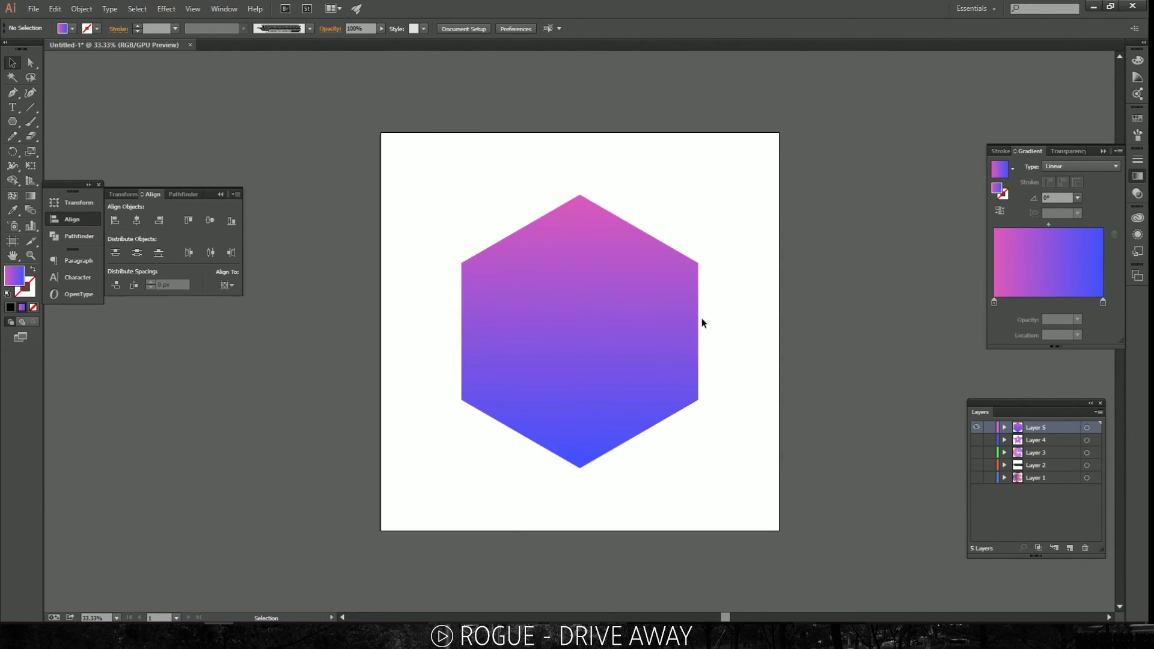
pyautogui.click(71, 28)
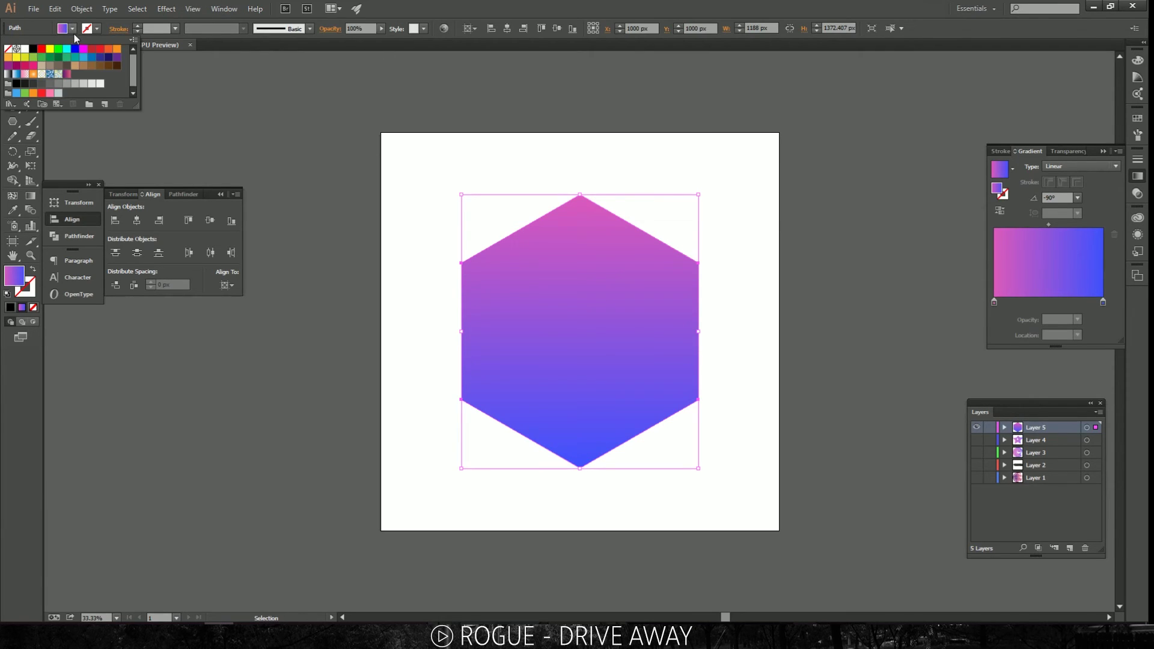
pyautogui.click(8, 49)
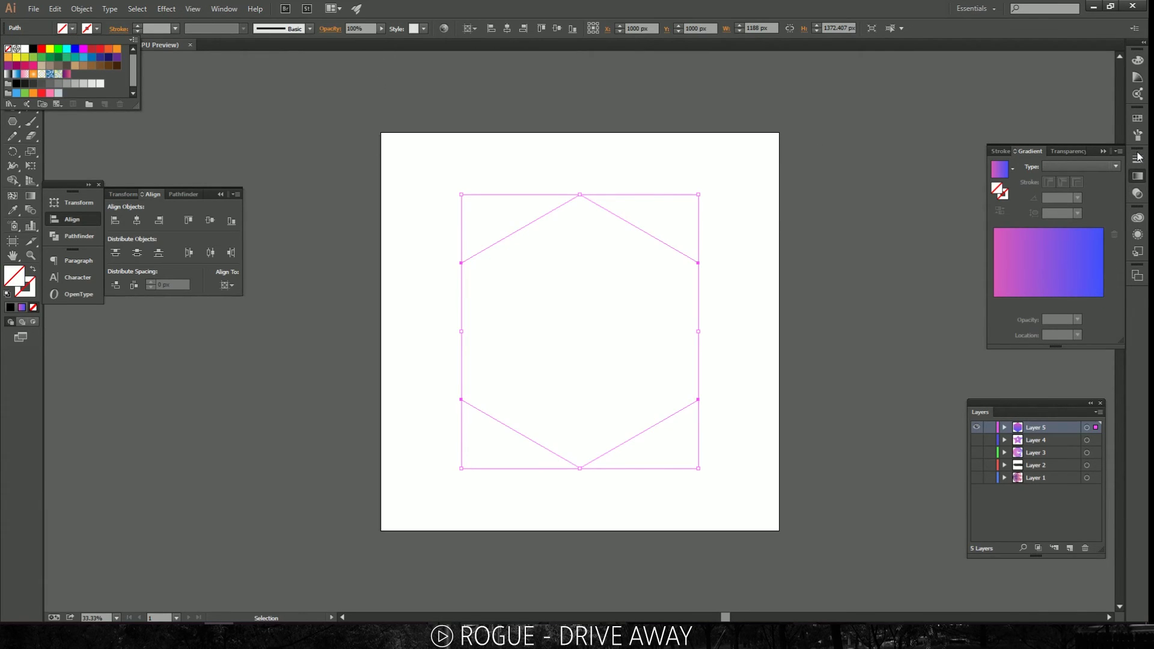
# Step: Apply the banded geometric art brush to the hexagon's path and deselect it
pyautogui.click(1137, 134)
pyautogui.click(1137, 136)
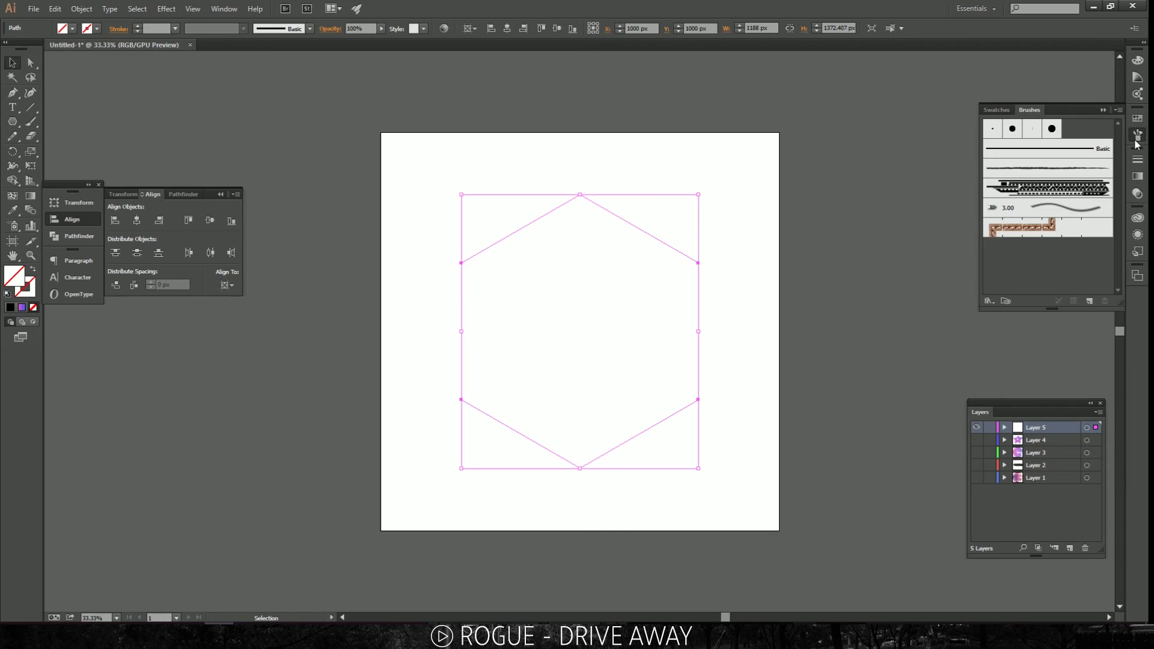
pyautogui.click(1077, 180)
pyautogui.click(758, 155)
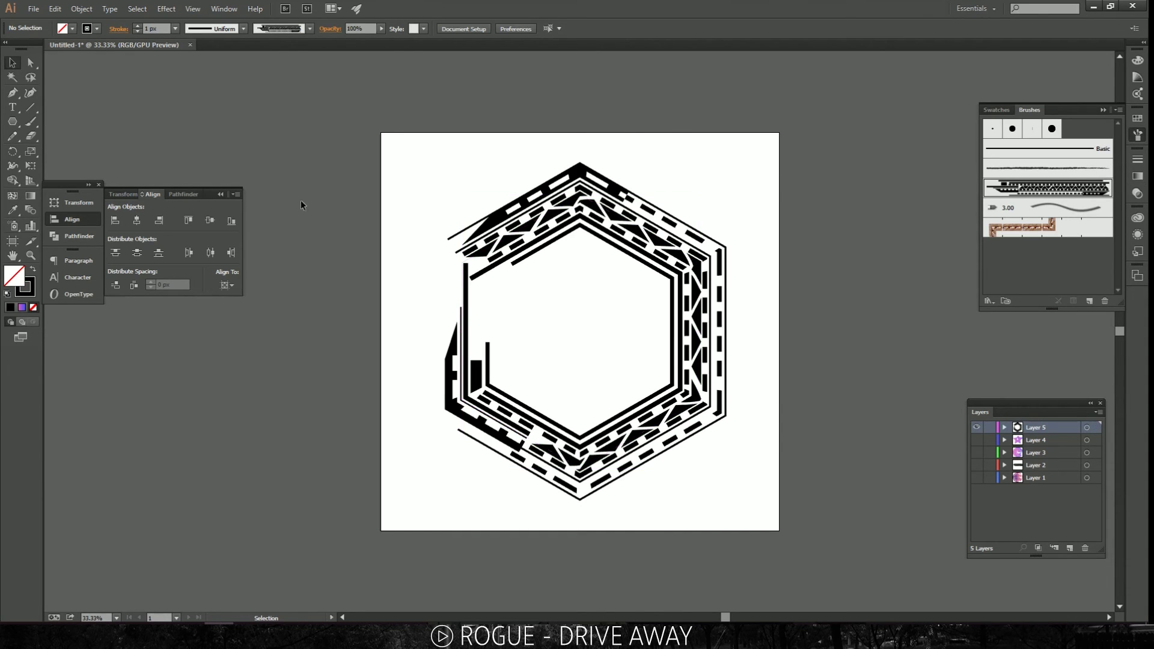
# Step: Convert the brushed hexagon into filled shapes with Outline Stroke
pyautogui.click(638, 231)
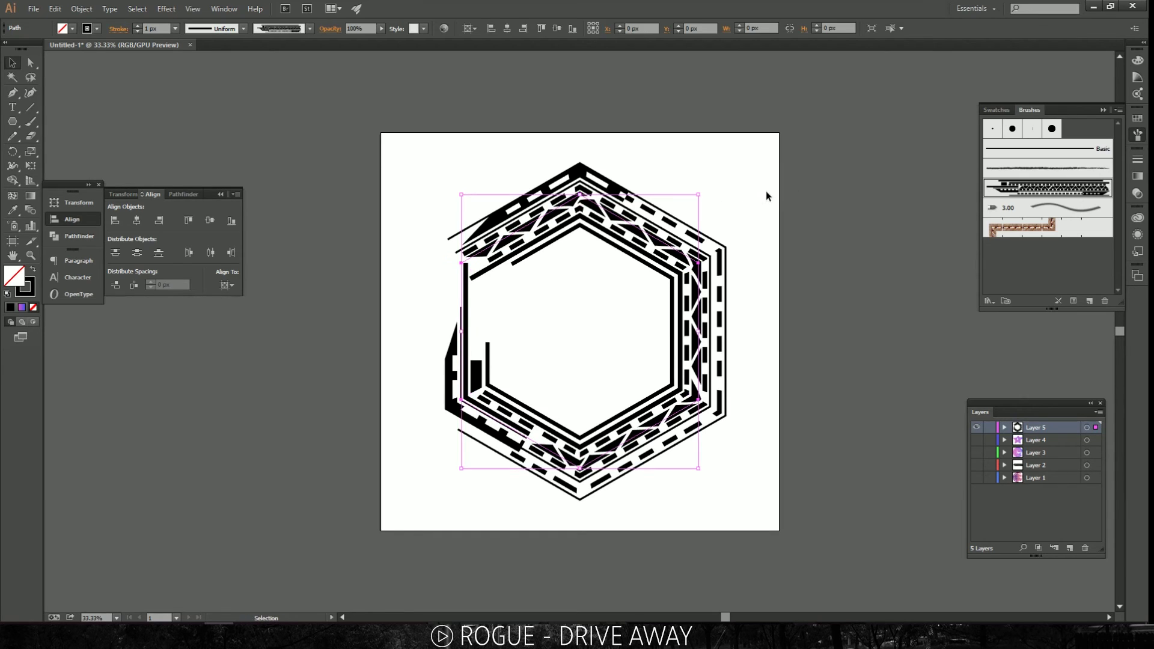
pyautogui.click(81, 8)
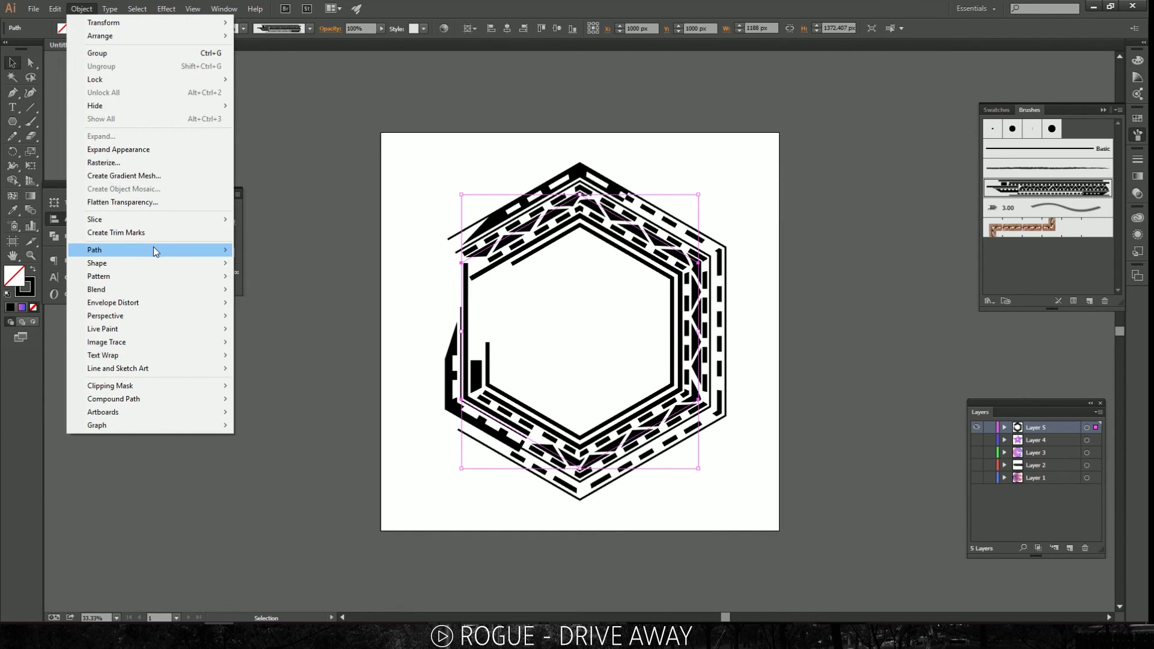
pyautogui.moveTo(154, 251)
pyautogui.click(331, 282)
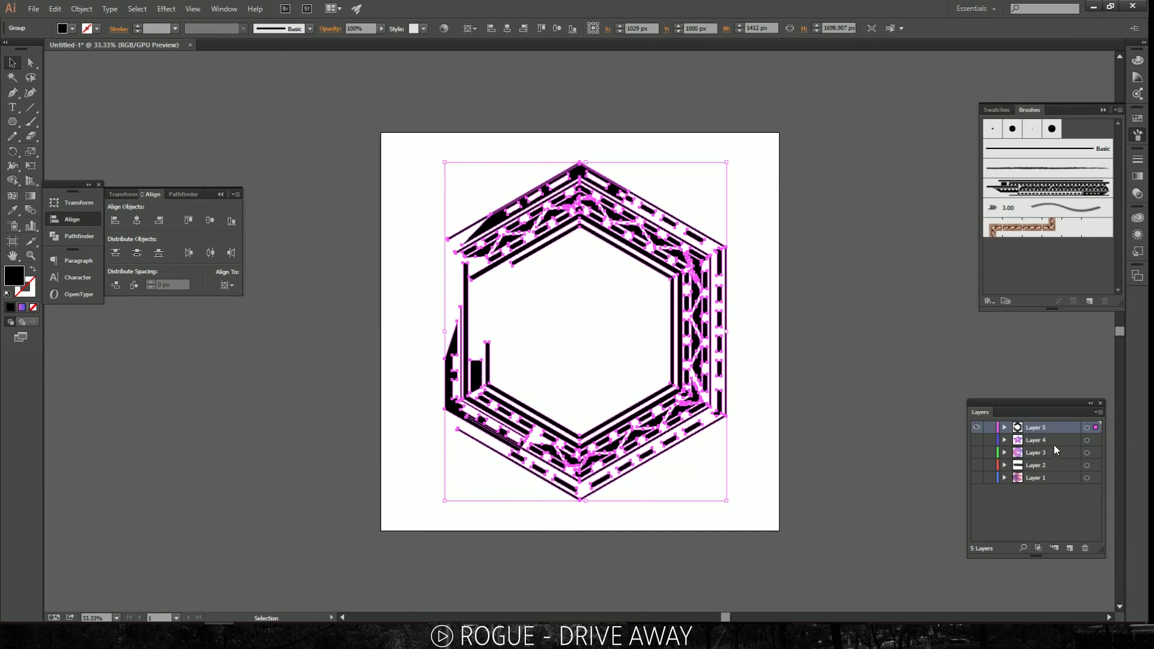
# Step: Fill the outlined hexagon with the pink-to-blue linear gradient and deselect it
pyautogui.click(1136, 175)
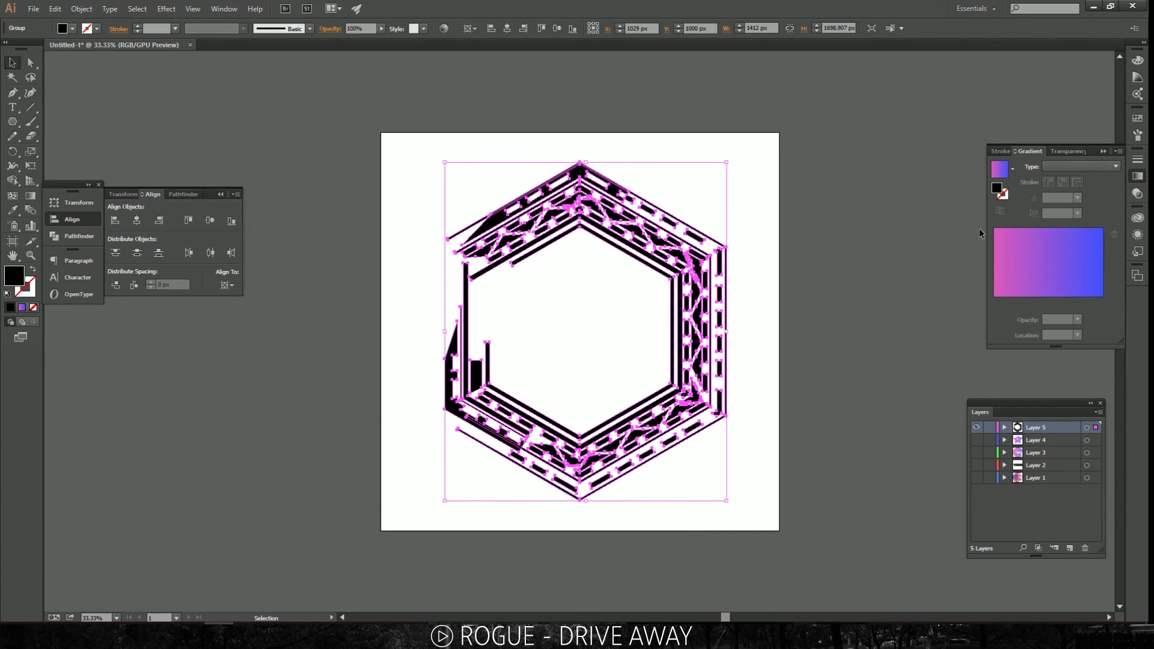
pyautogui.click(979, 227)
pyautogui.click(1050, 241)
pyautogui.hotkey('ctrl', 'z')
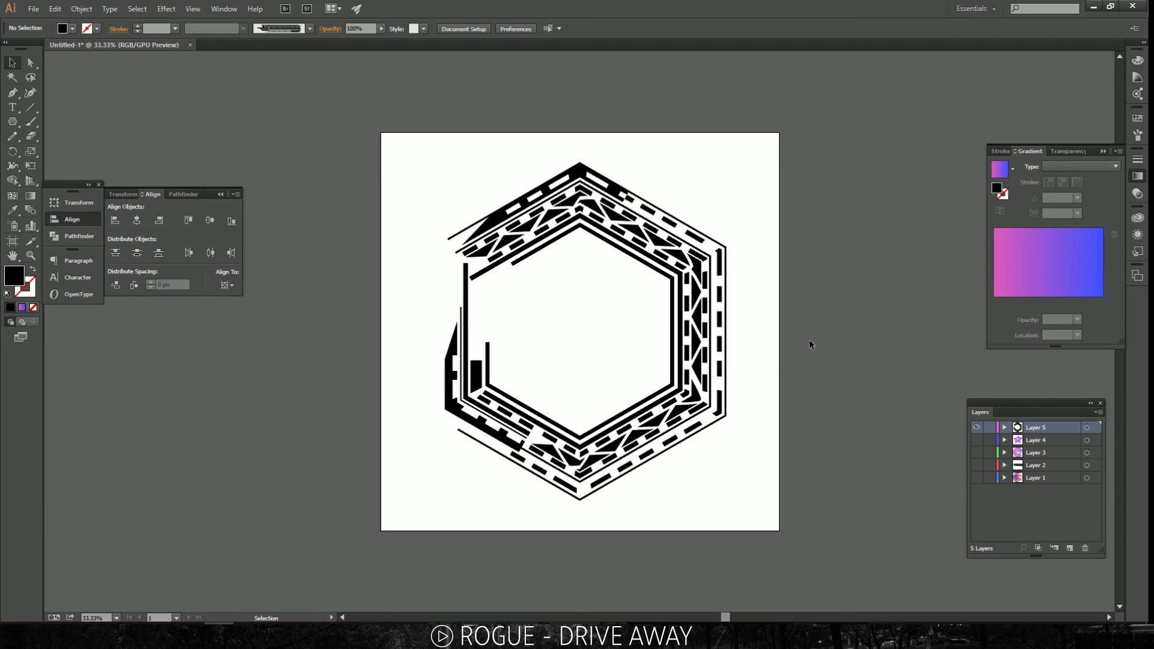
pyautogui.moveTo(762, 442); pyautogui.dragTo(493, 112)
pyautogui.click(1092, 266)
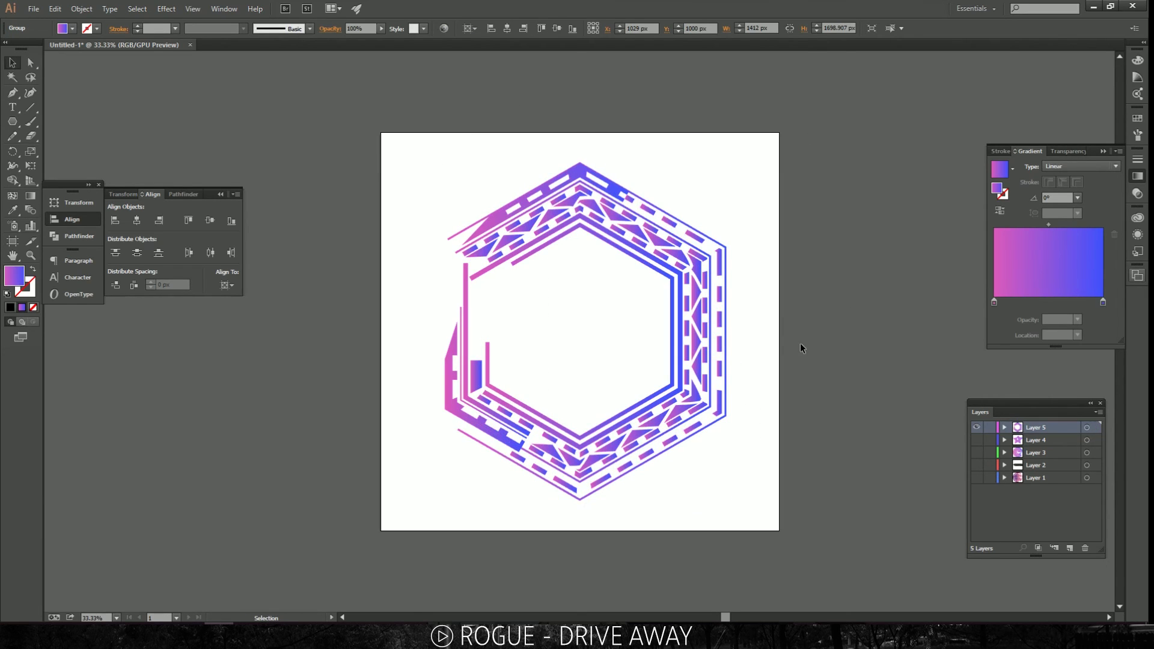
pyautogui.click(799, 342)
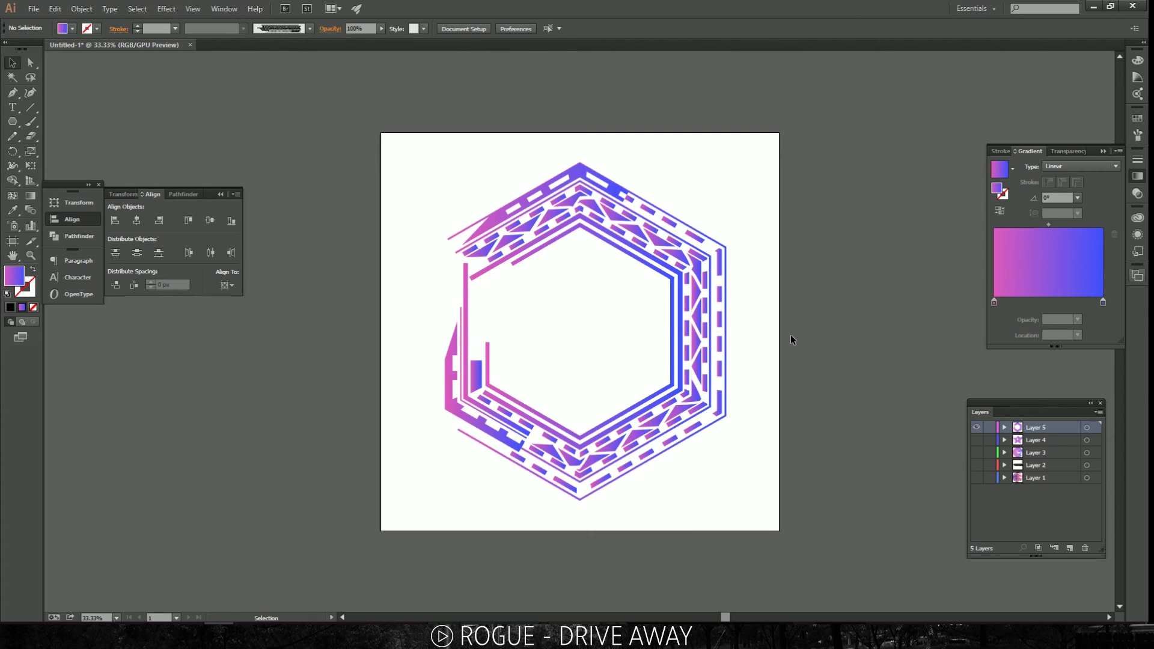
# Step: Create a scaled-down copy of the hexagon, about 564 by 678 px, and center it on the artboard
pyautogui.hotkey('ctrl', 'a')
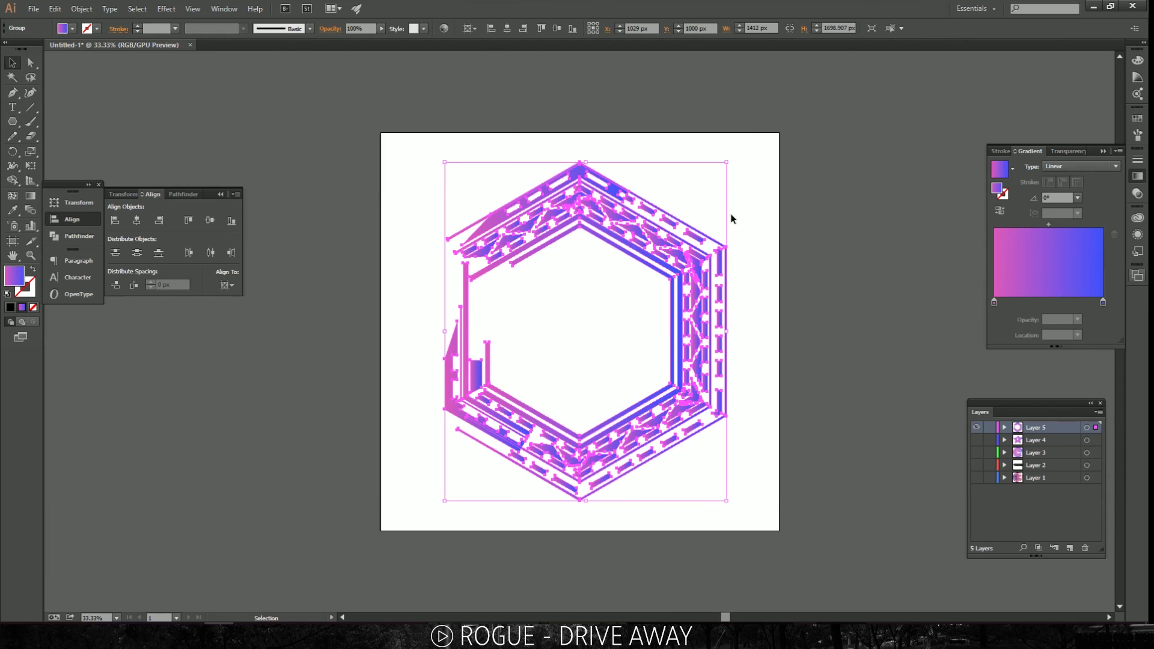
pyautogui.moveTo(727, 163); pyautogui.dragTo(640, 227)
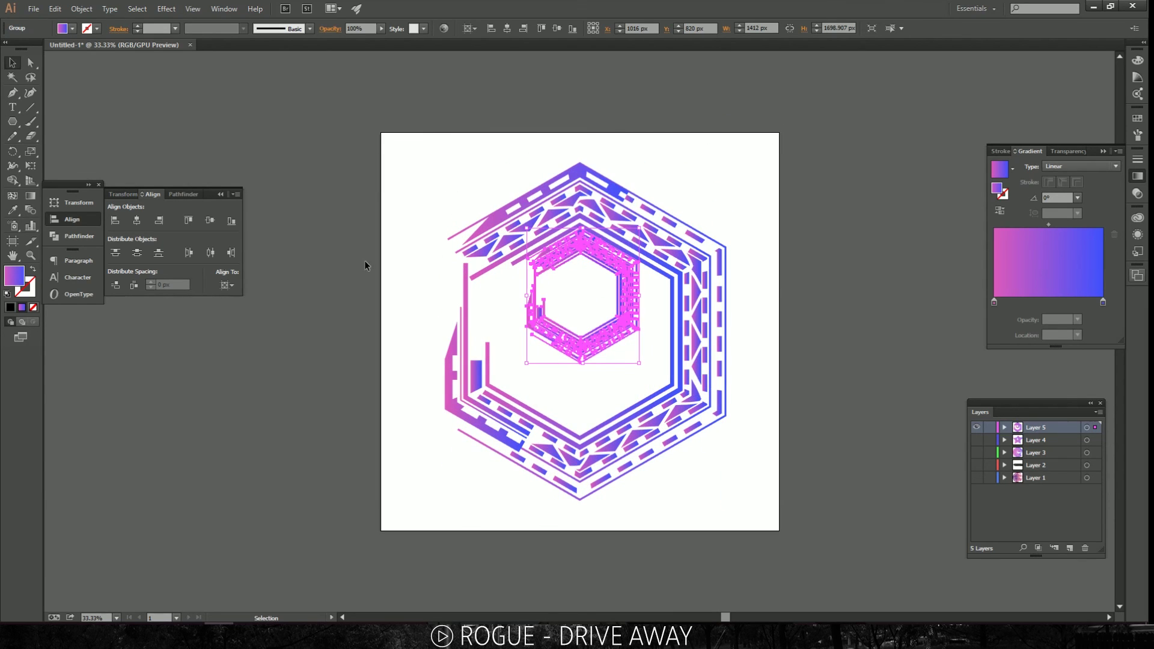
pyautogui.click(137, 220)
pyautogui.click(211, 220)
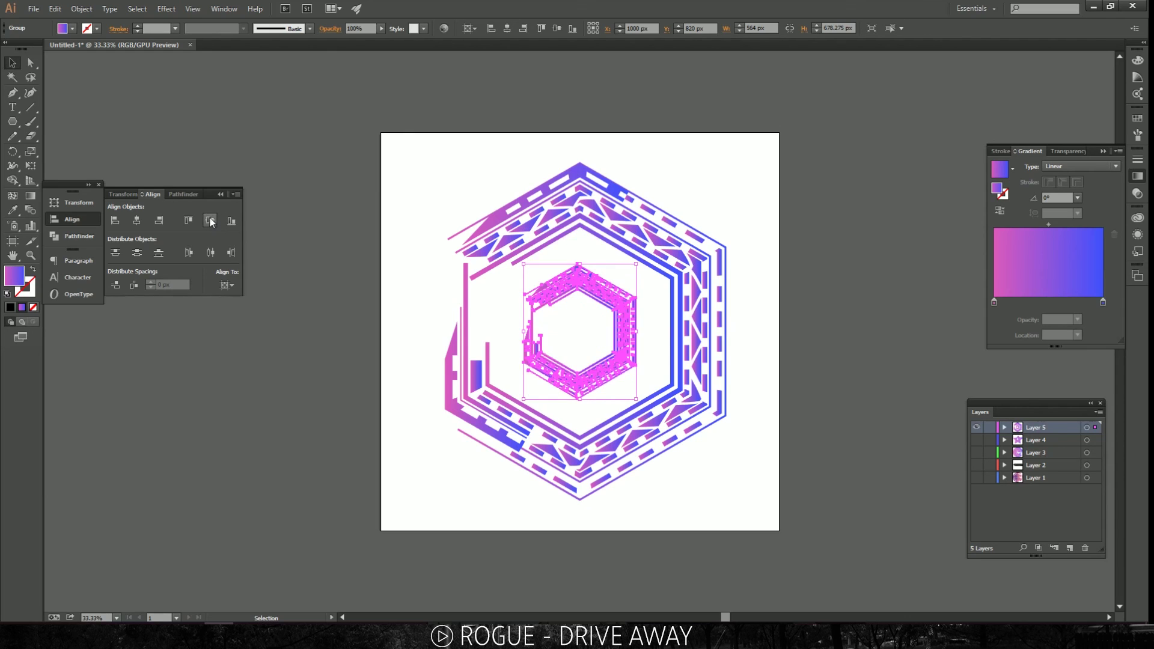
# Step: Rotate the small inner hexagon 180° and deselect it
pyautogui.moveTo(639, 257); pyautogui.dragTo(511, 474)
pyautogui.click(928, 387)
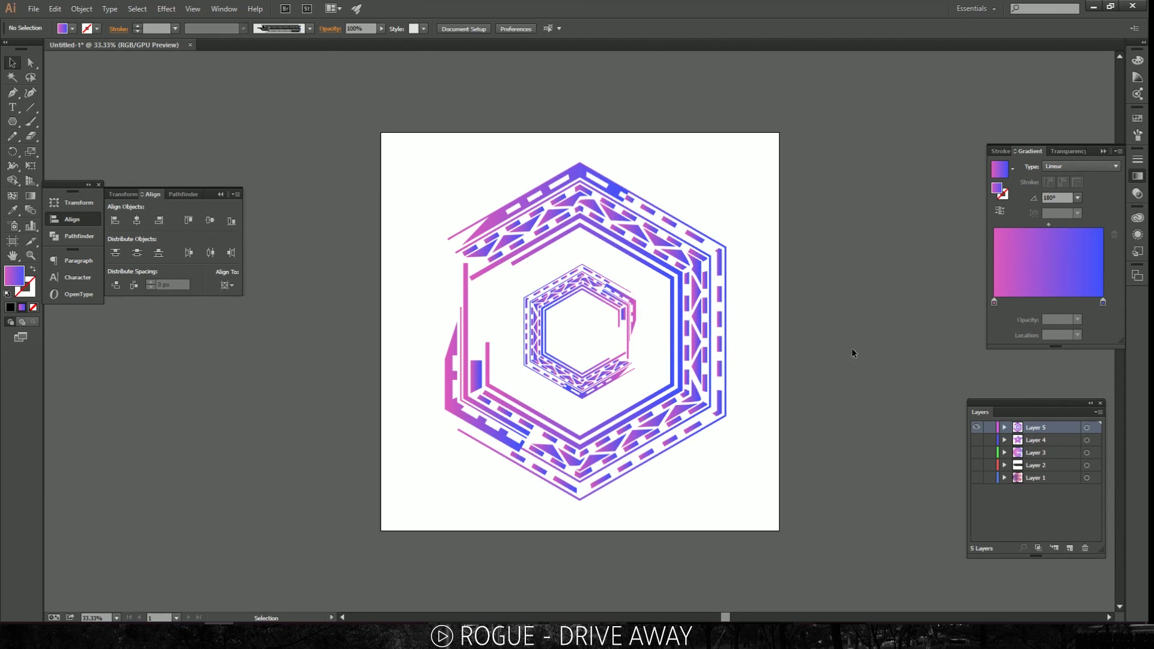